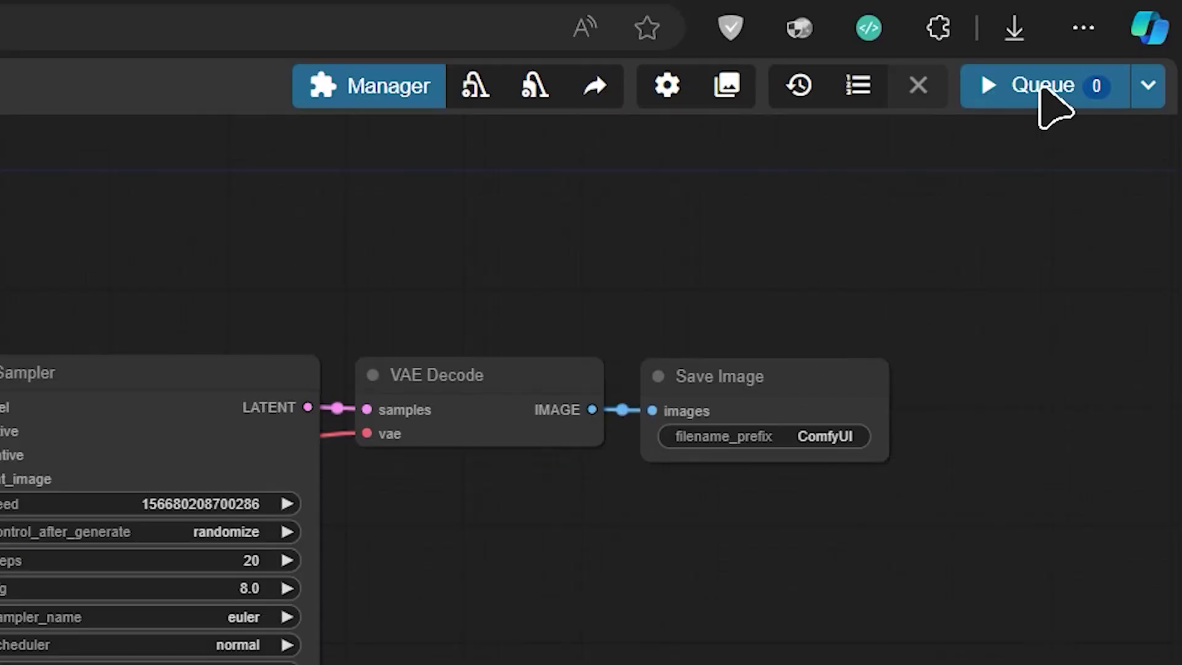
- Queue the default text-to-image workflow and inspect the generated bottle image in the Save Image node
click(1117, 45)
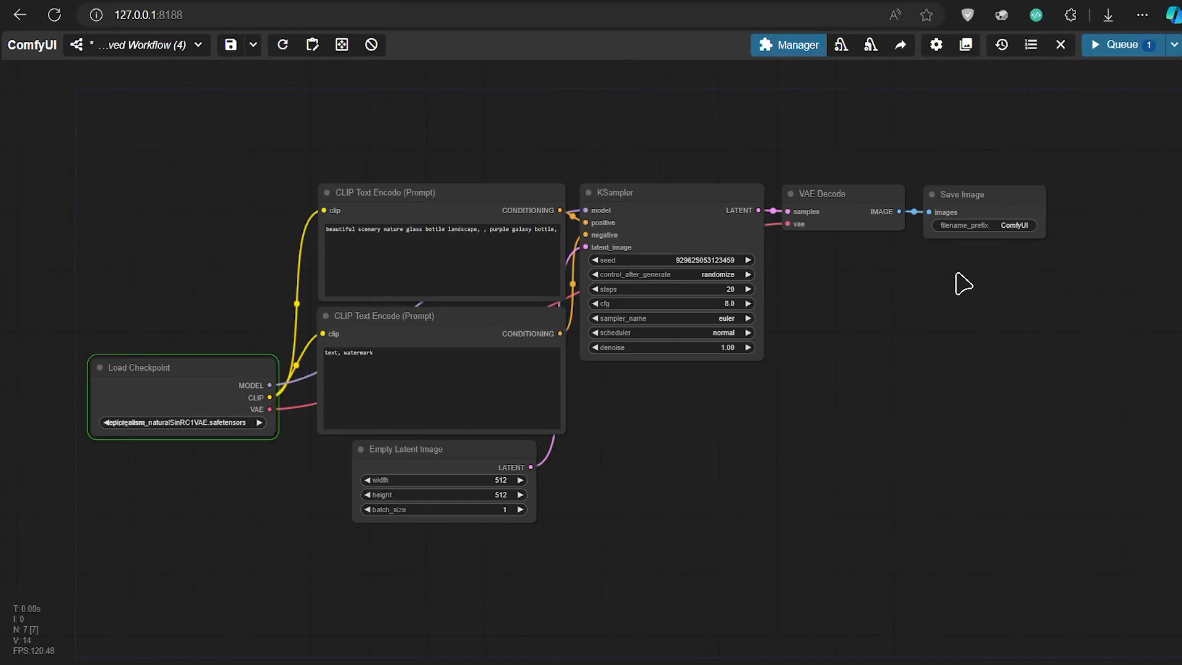
scroll(800, 275, up, 4)
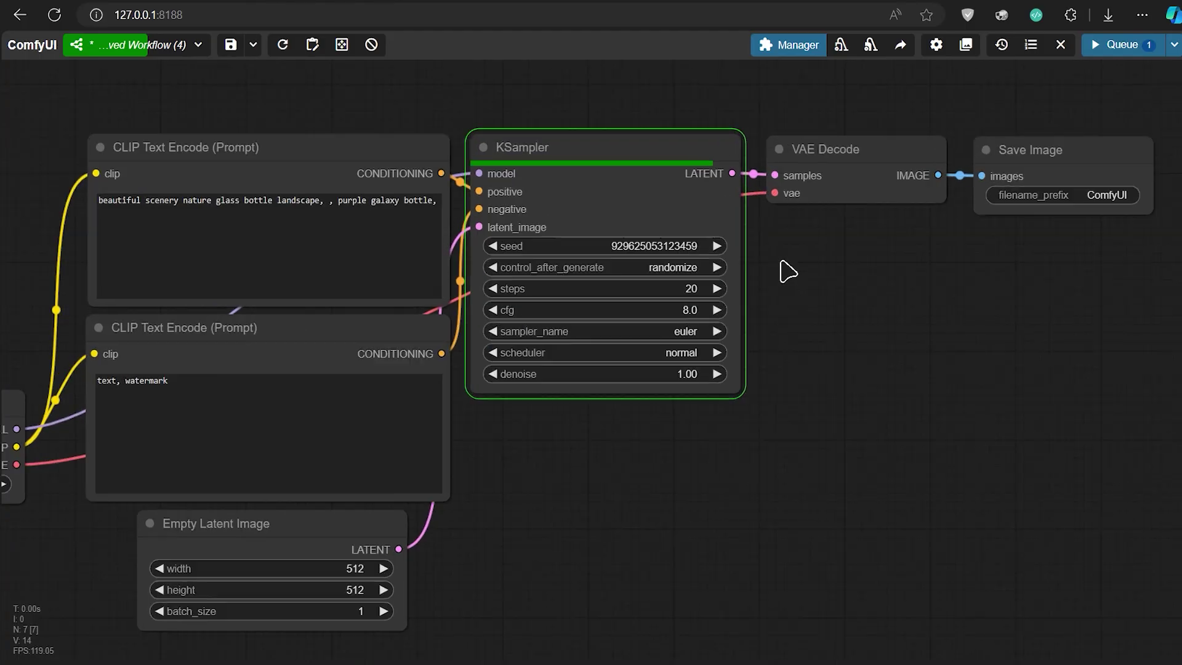
drag(781, 269, 408, 356)
scroll(548, 349, up, 5)
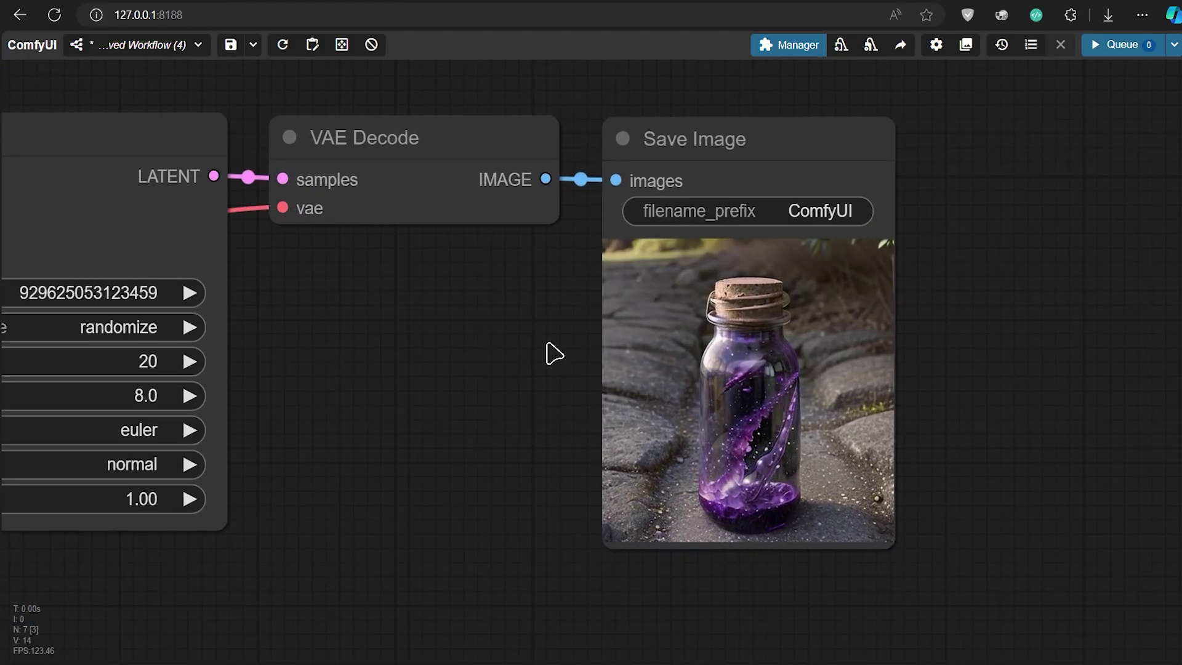
scroll(575, 375, up, 2)
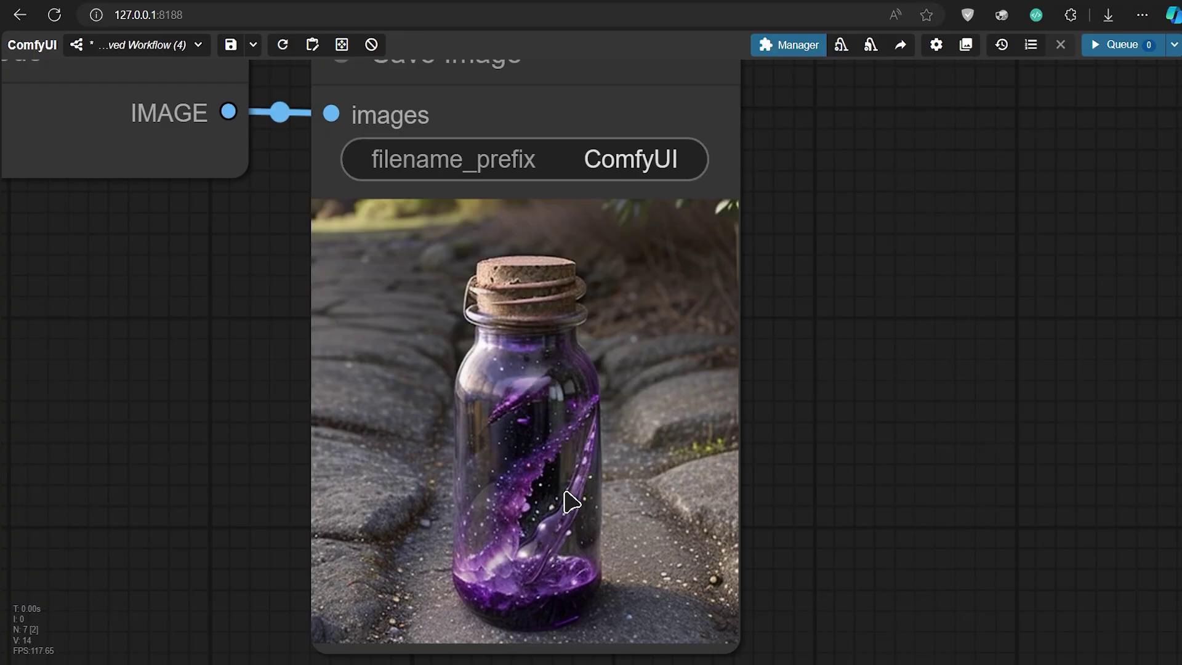
scroll(571, 502, down, 8)
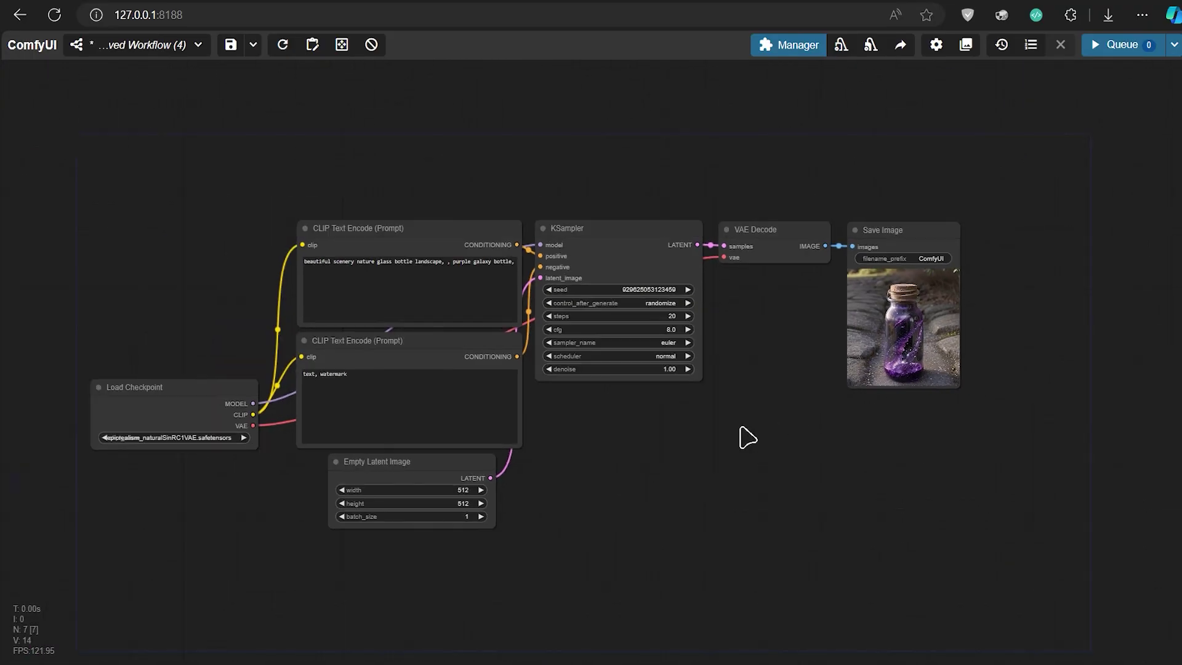
- Add a Photoshop ComfyUI Plugin node and place it above the Load Checkpoint node
drag(721, 407, 728, 405)
scroll(619, 422, up, 1)
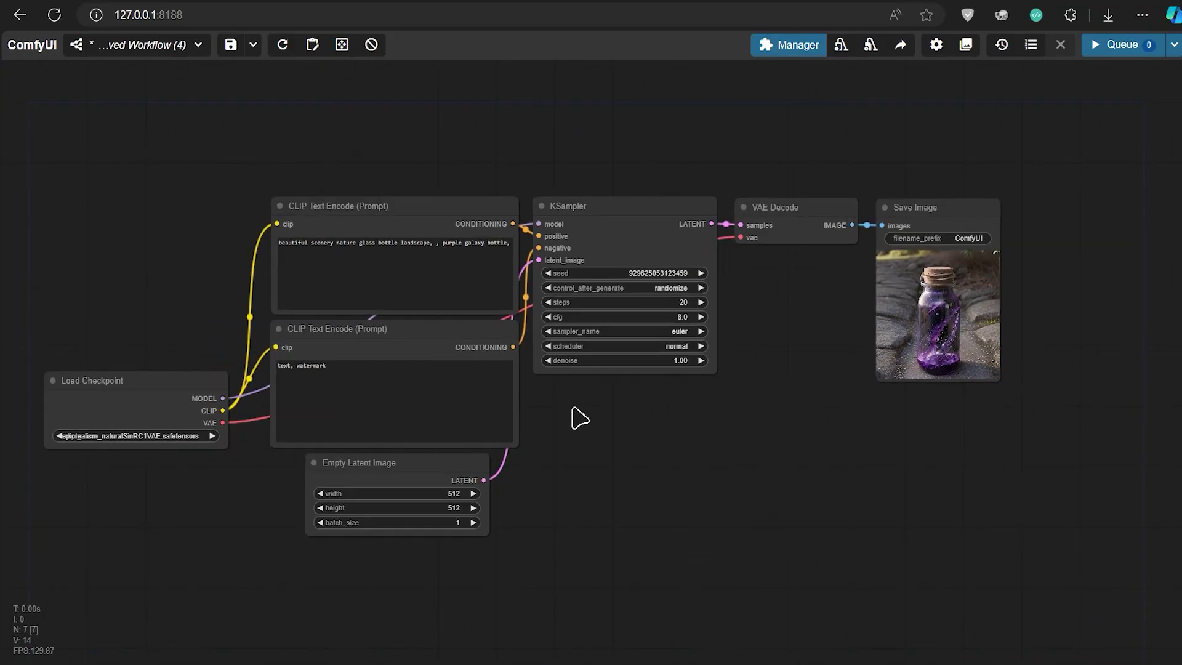
double_click(586, 429)
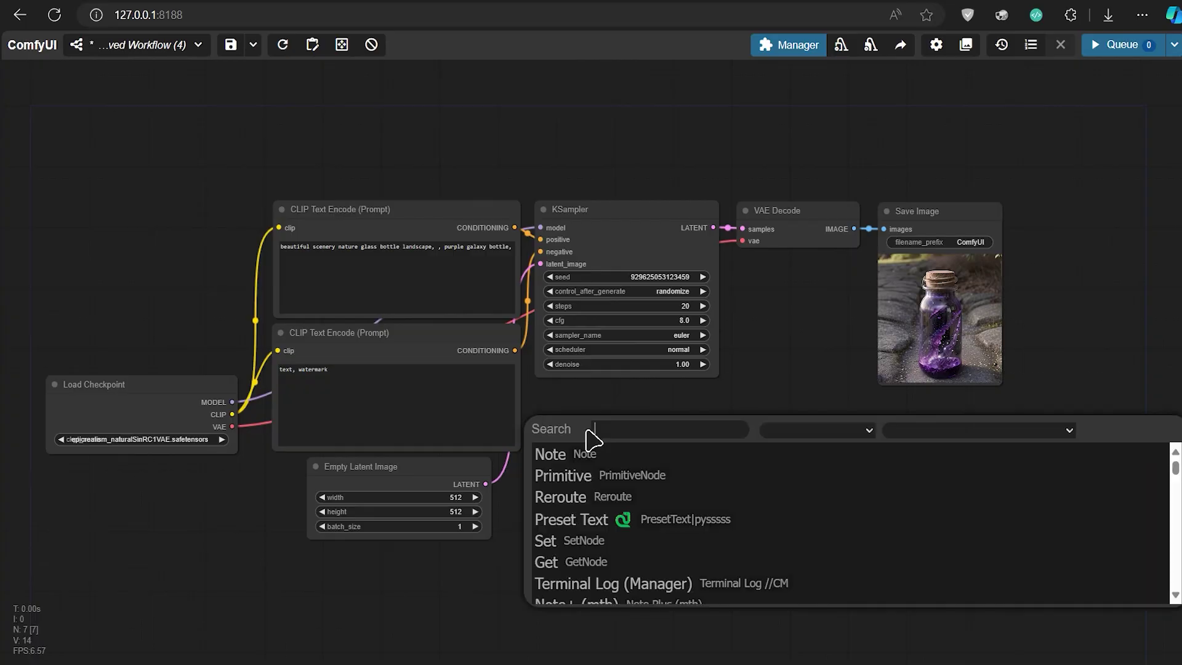
text(pho)
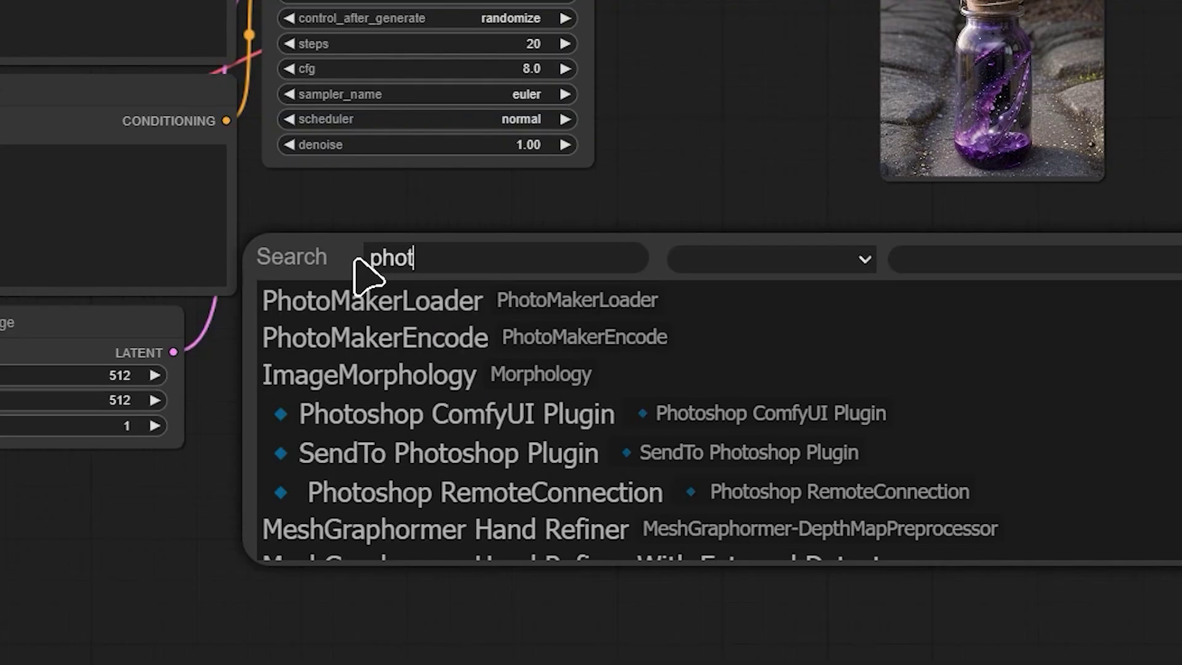
text(t)
click(416, 381)
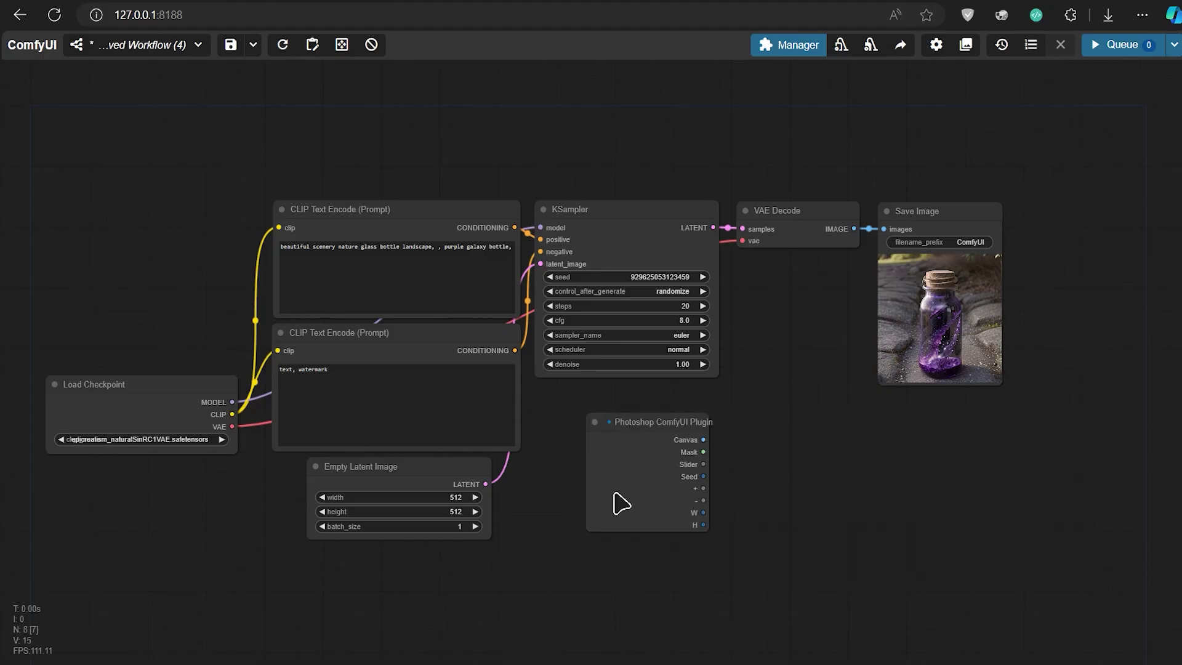
drag(677, 465, 157, 255)
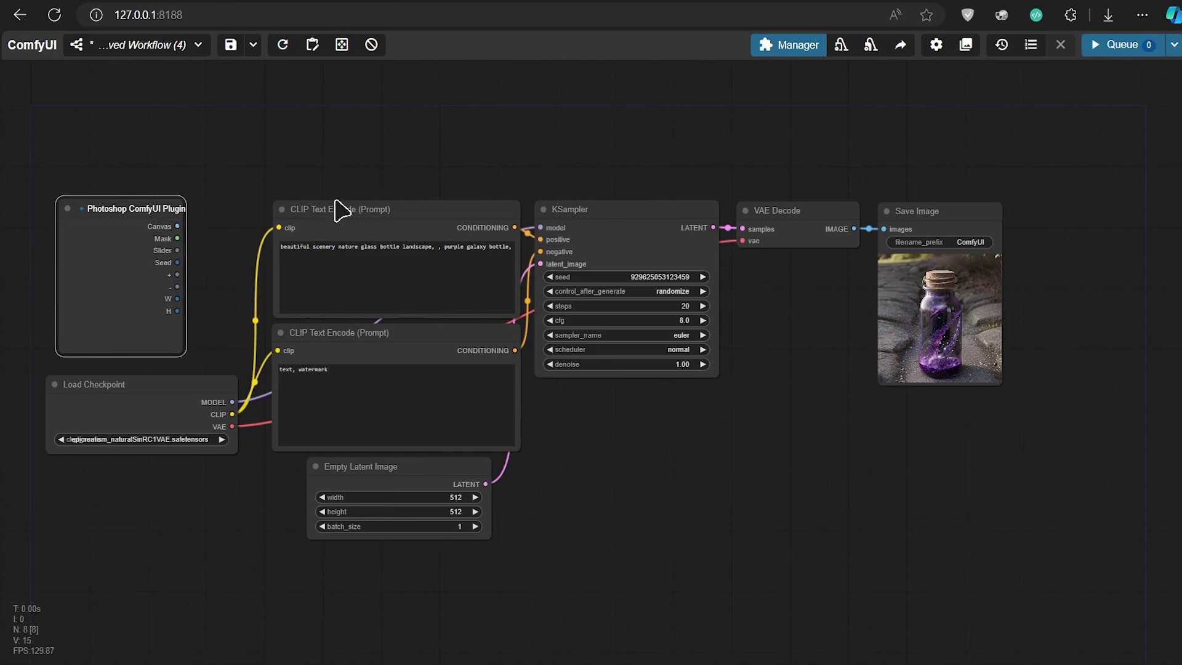
- Convert the positive CLIP Text Encode node's text widget to an input and connect it to the Photoshop plugin node's + output
scroll(357, 197, up, 4)
scroll(366, 192, down, 2)
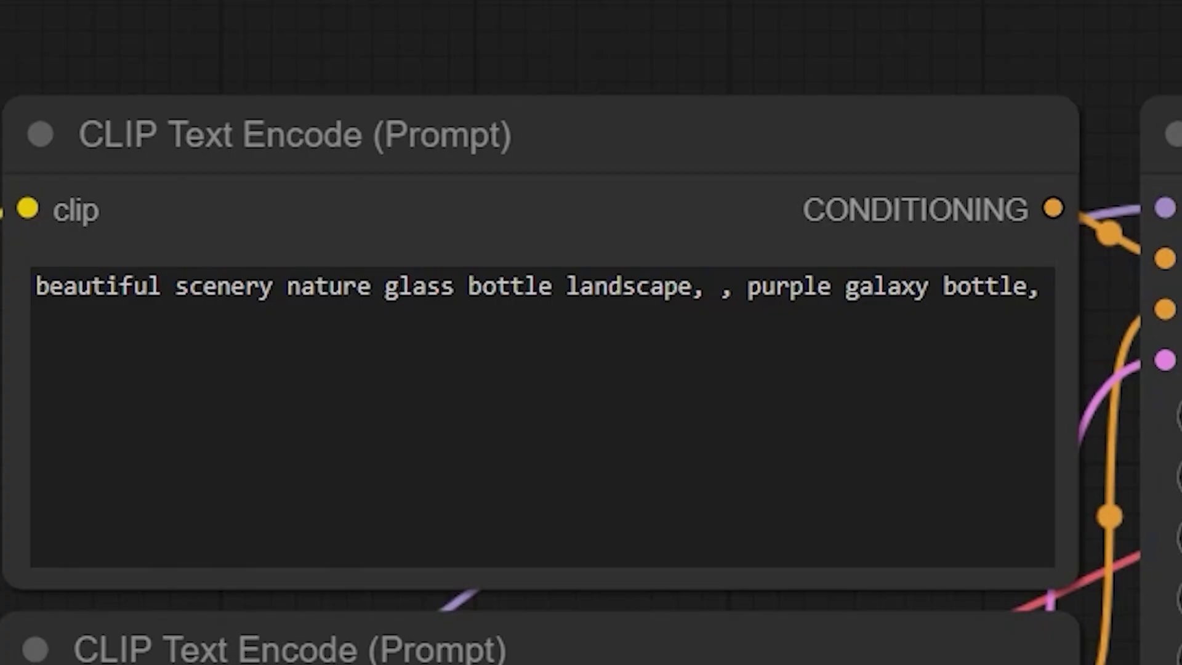
right_click(492, 188)
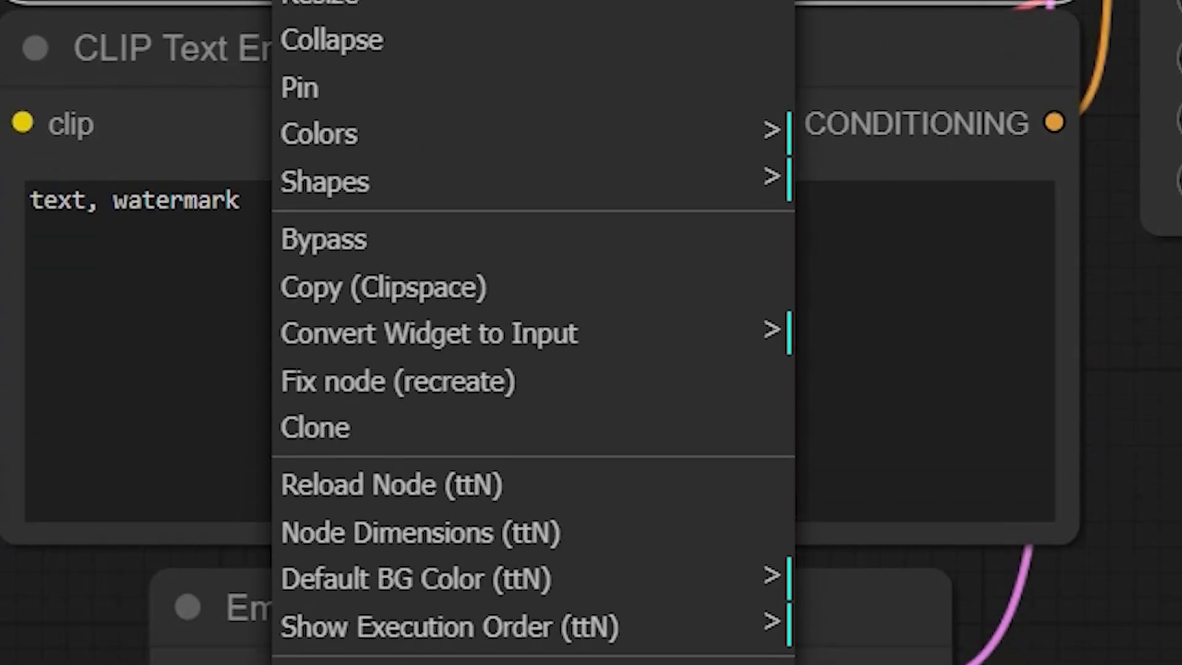
click(651, 336)
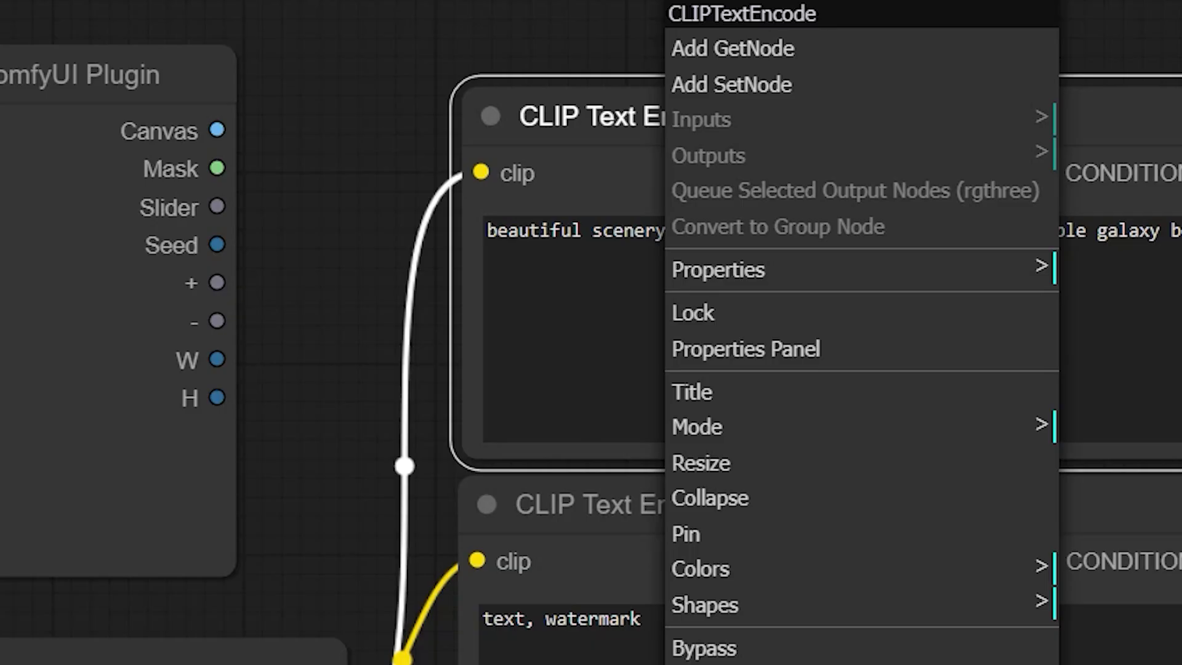
click(695, 348)
drag(483, 209, 221, 292)
drag(357, 255, 355, 243)
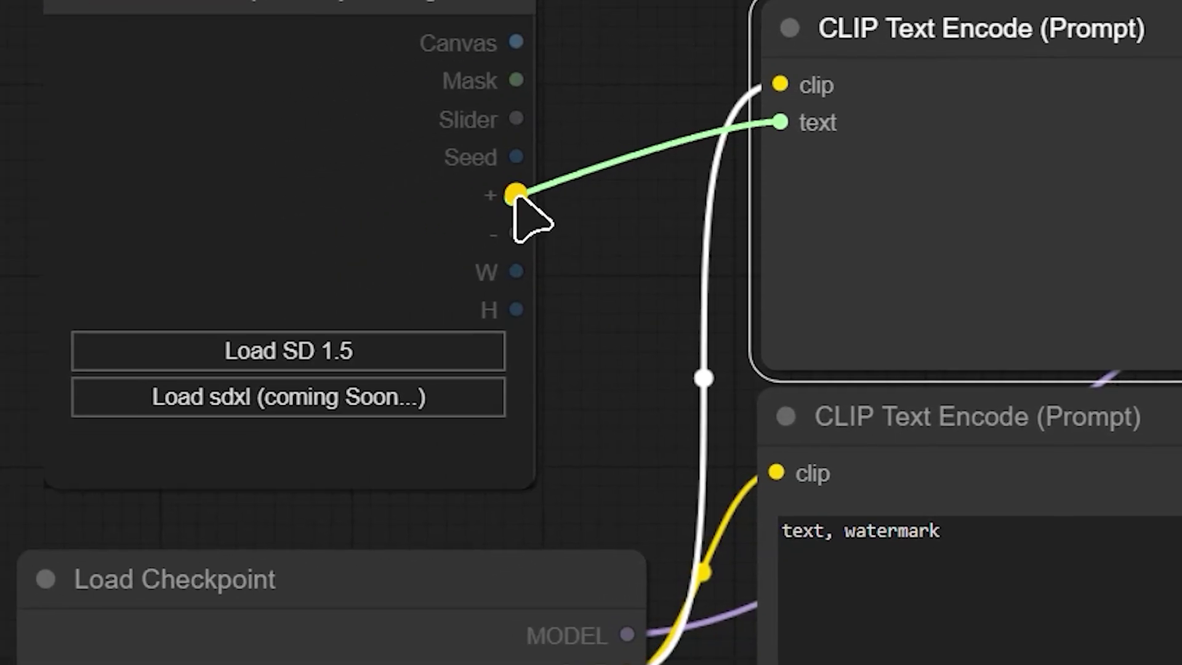
- Convert the negative CLIP Text Encode node's text widget to an input and connect it to the Photoshop plugin node's - output
right_click(767, 557)
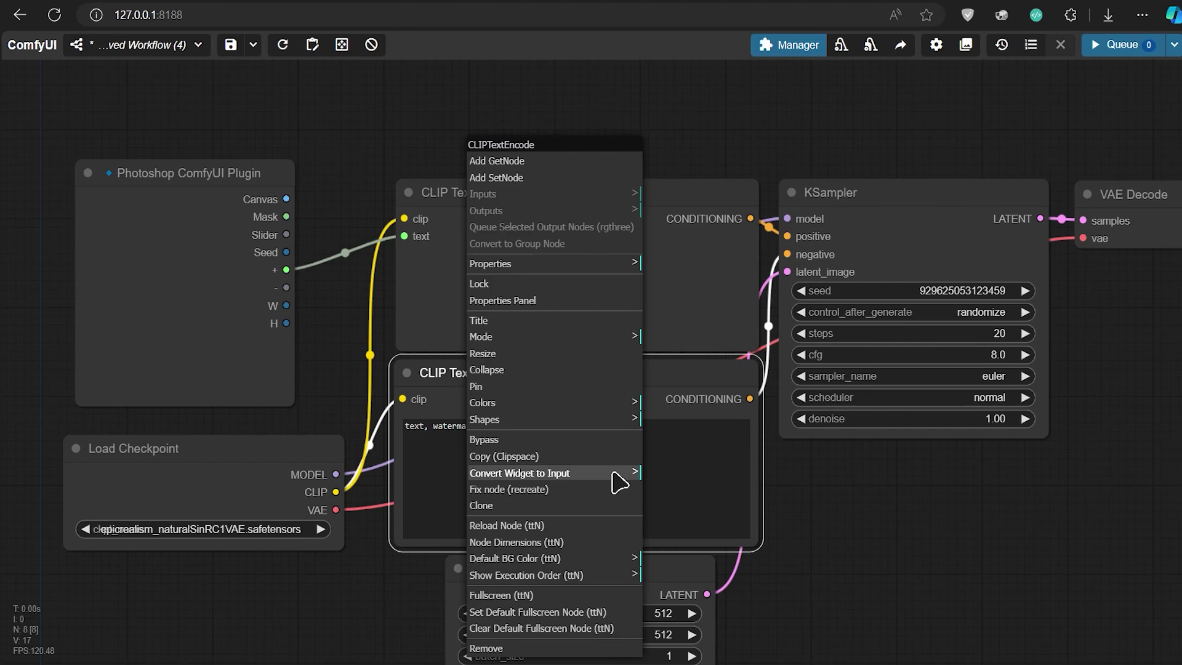
click(612, 473)
click(683, 473)
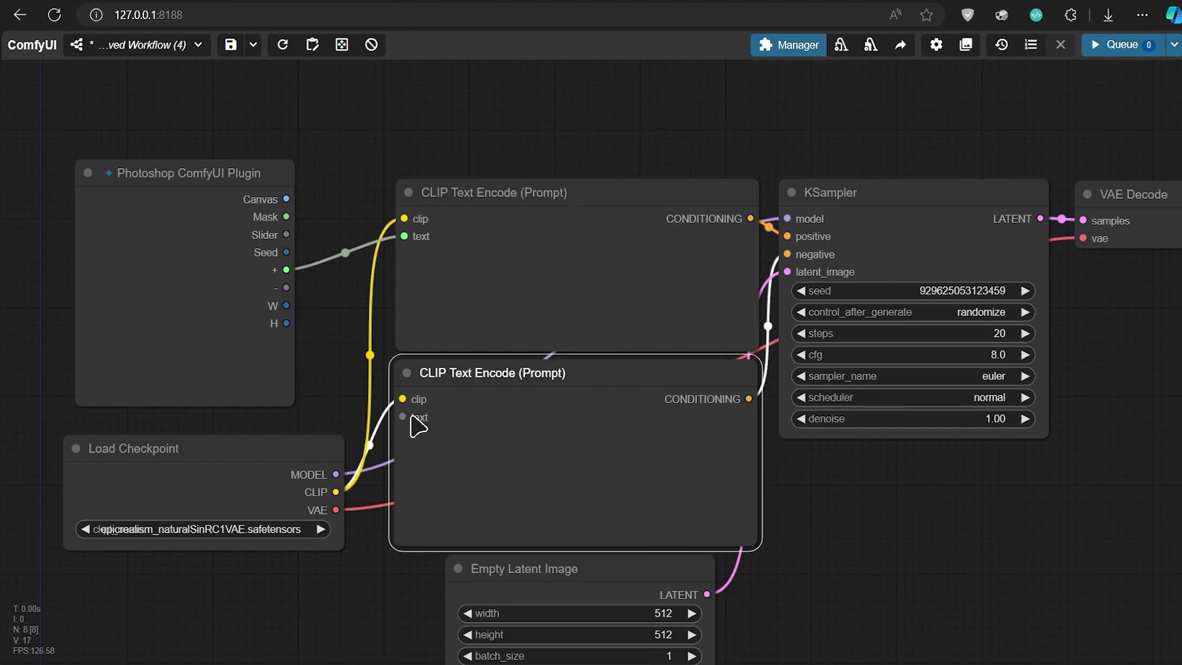
drag(403, 416, 287, 287)
- Move the Save Image node down out of the way and add a SendTo Photoshop Plugin node beside VAE Decode
scroll(338, 246, down, 2)
drag(327, 233, 309, 237)
drag(784, 449, 617, 439)
scroll(707, 433, down, 1)
click(953, 337)
drag(959, 347, 958, 438)
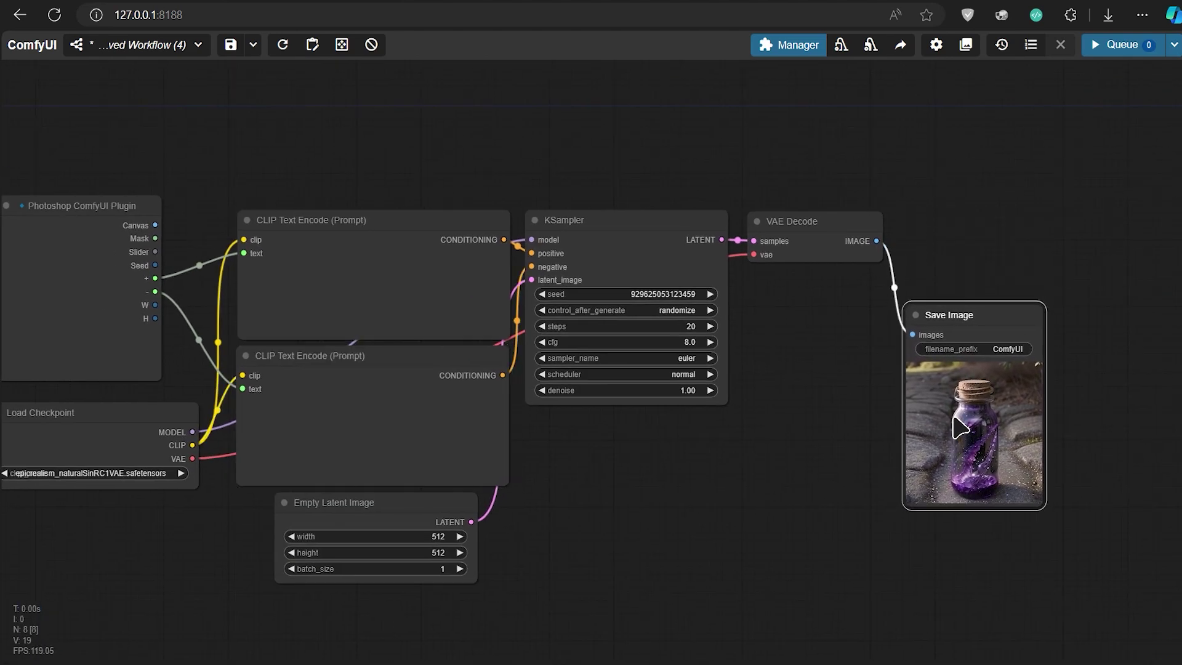
scroll(960, 240, up, 2)
double_click(949, 242)
text(send)
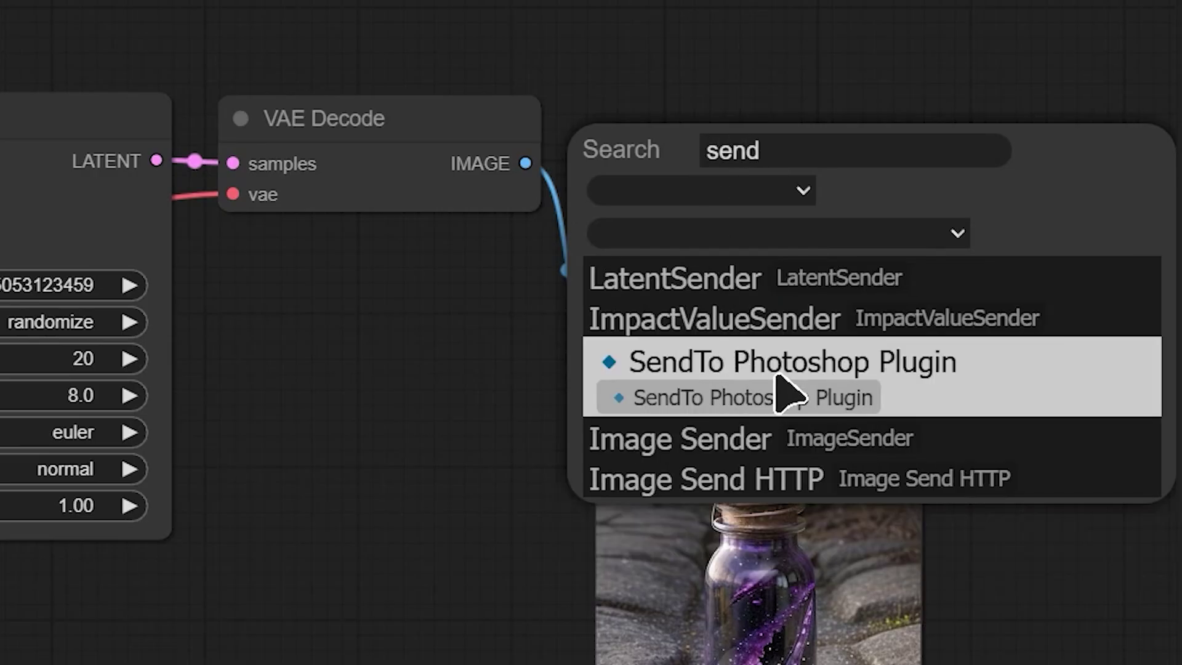
click(839, 382)
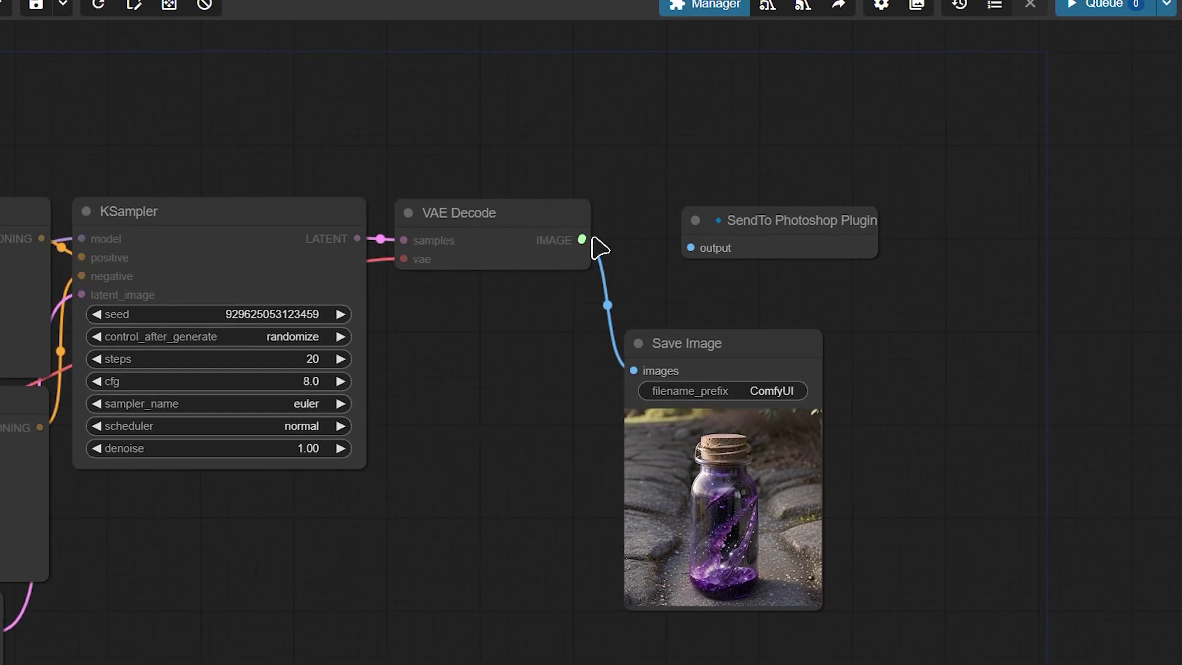
- Connect VAE Decode's IMAGE output to the SendTo Photoshop Plugin node, align that node beside it, and delete the Save Image node
drag(583, 240, 692, 249)
drag(726, 253, 659, 242)
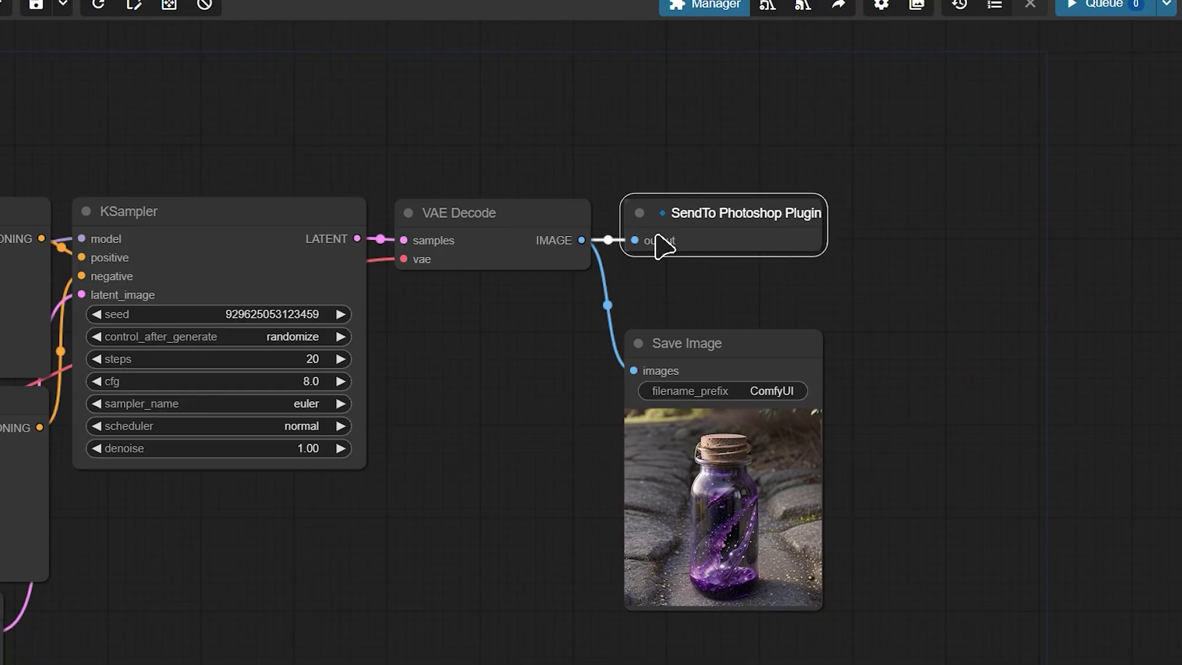
click(681, 301)
click(705, 349)
key(Delete)
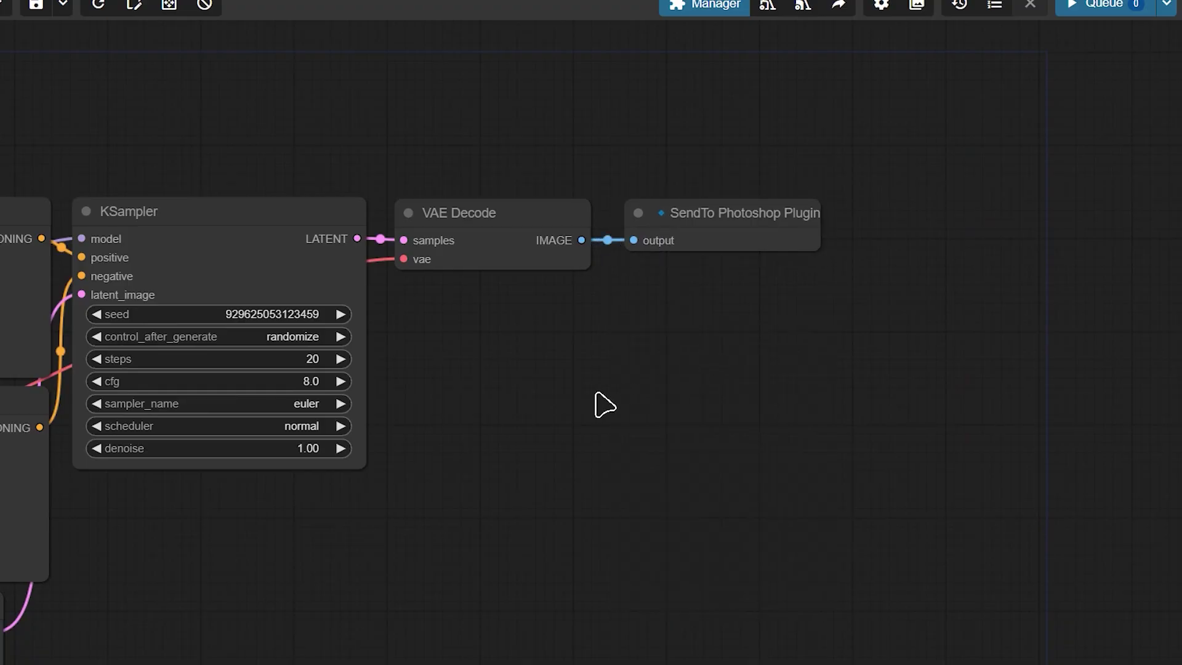
- Switch to Photoshop, render the positive prompt "sunflower, living room , sunlight, window" in the AI Panel, and send the image to layers
drag(604, 403, 857, 372)
scroll(857, 372, down, 3)
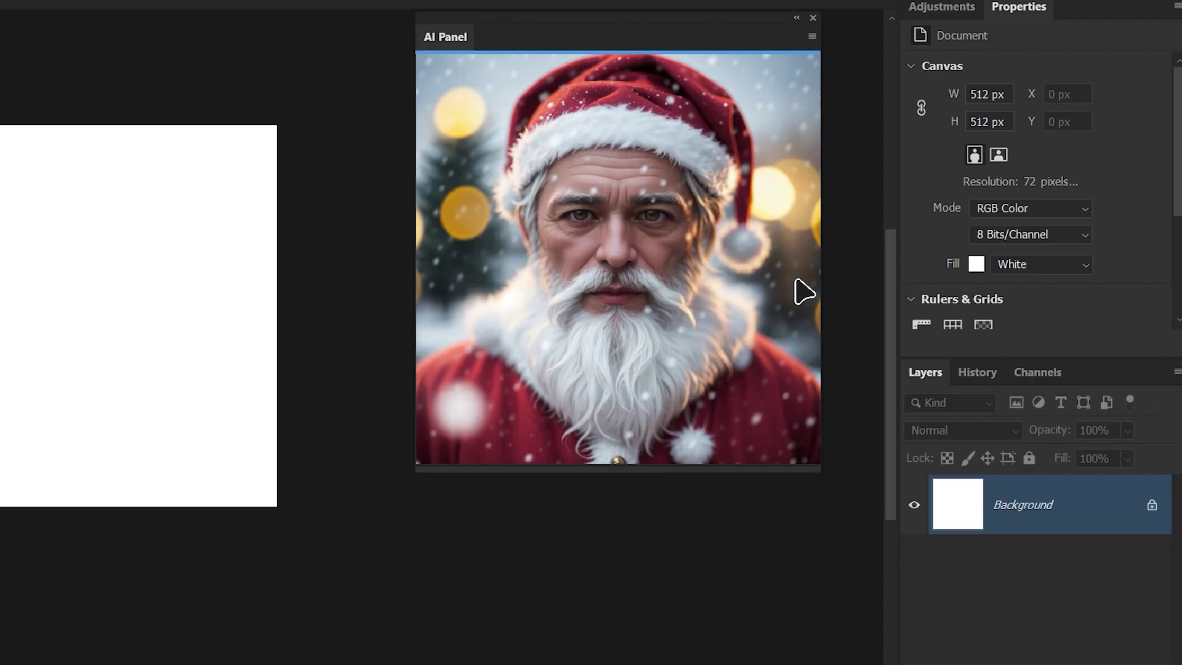
mouse_move(562, 412)
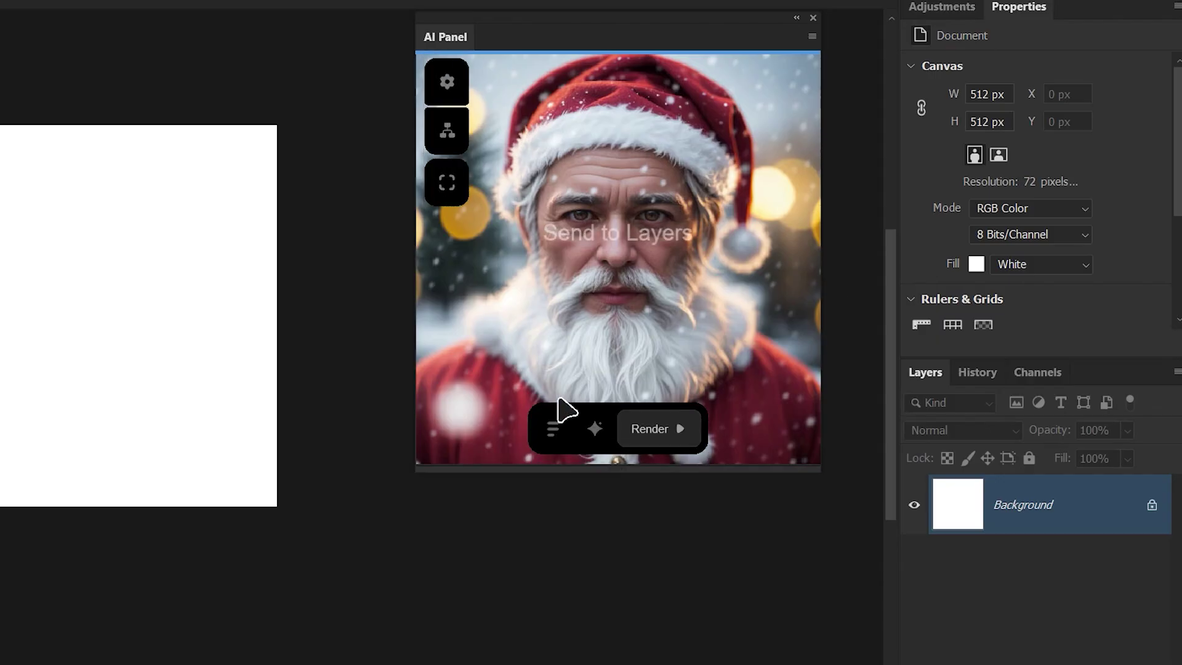
click(595, 430)
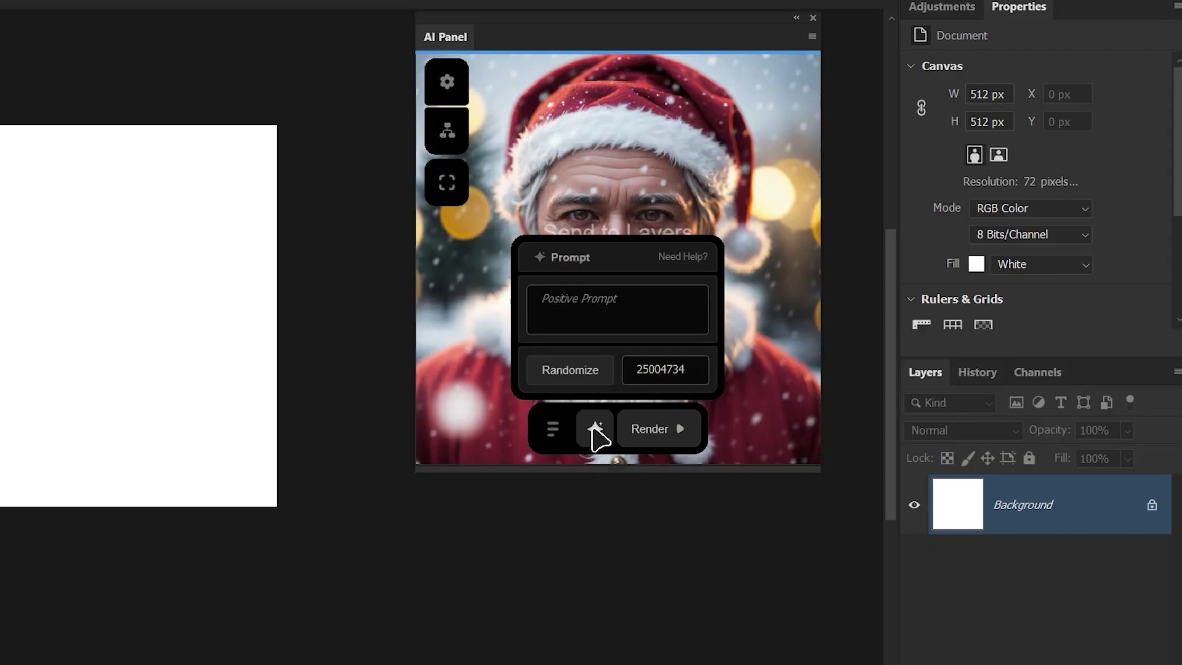
click(607, 308)
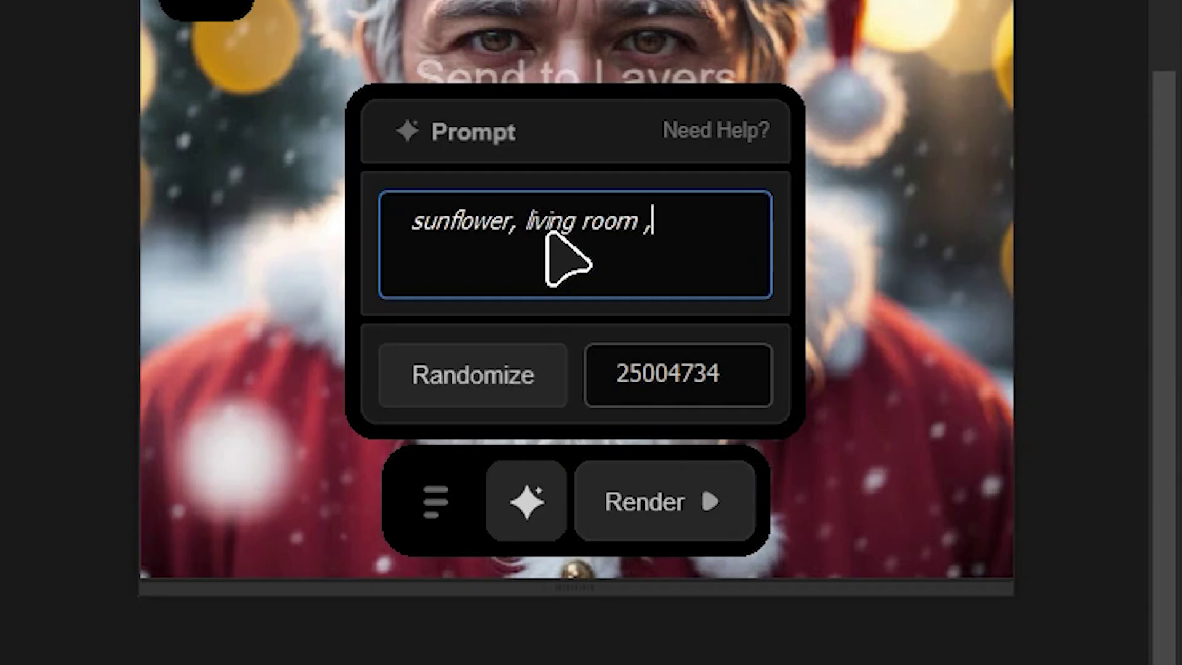
text(sunflower, living room , sunlight, window)
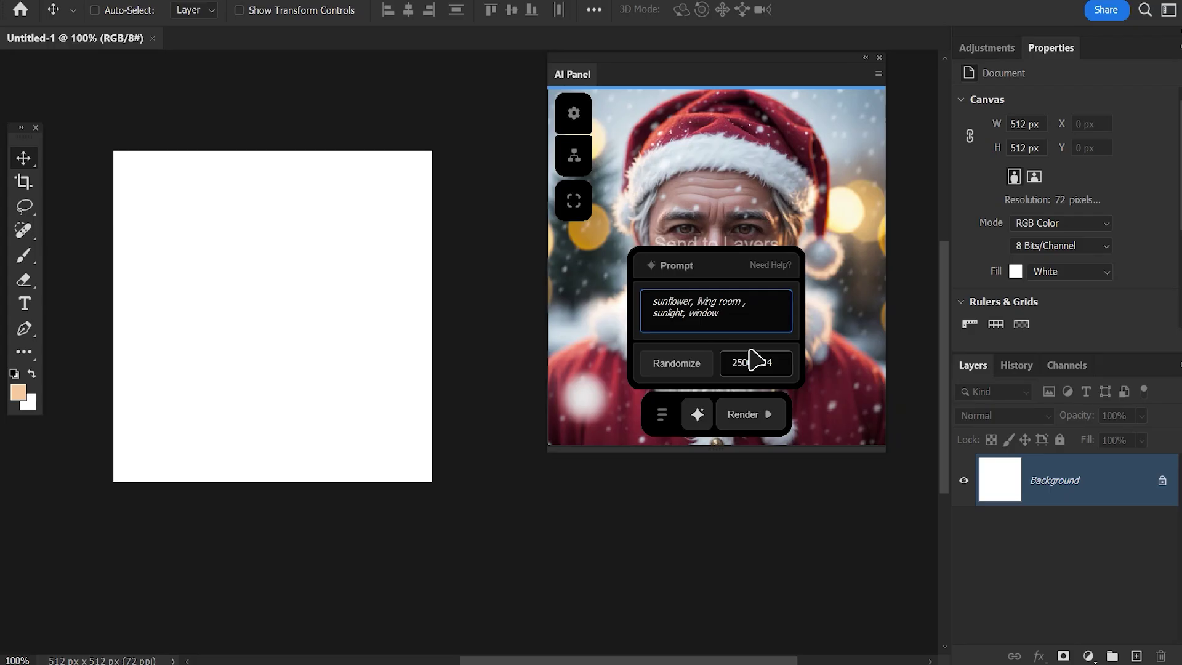
click(748, 420)
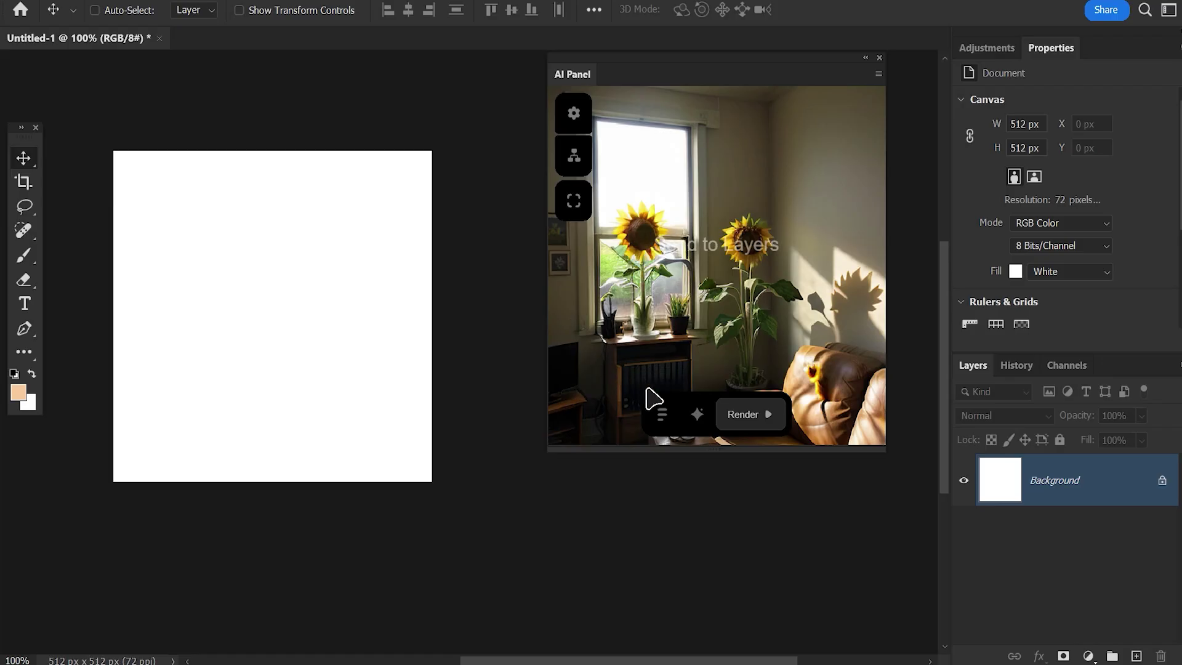
click(693, 313)
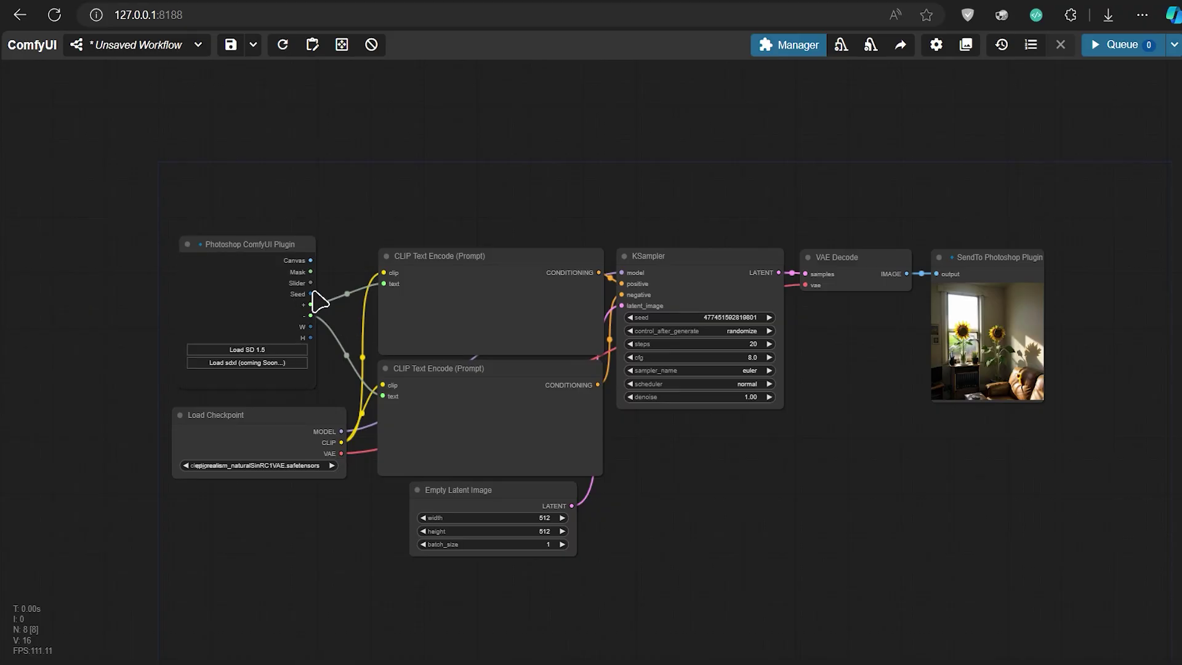
- Switch back to ComfyUI, add a group titled "txt 2 img", and move and size it to enclose all the workflow's nodes
scroll(314, 295, up, 5)
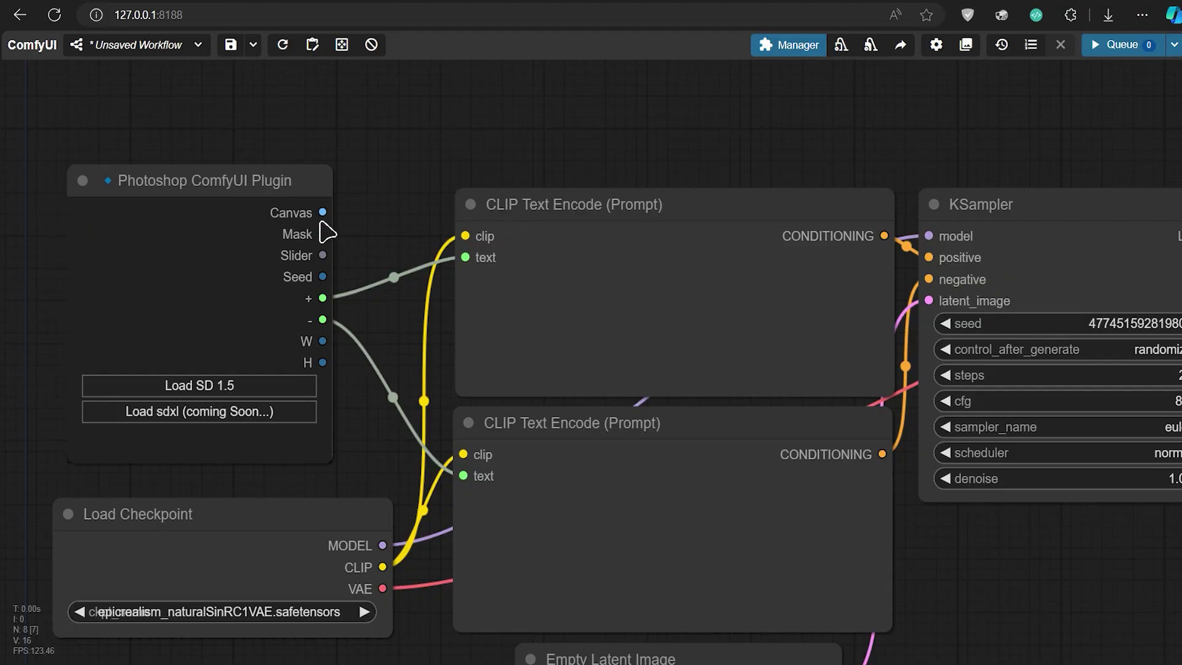
scroll(191, 336, down, 4)
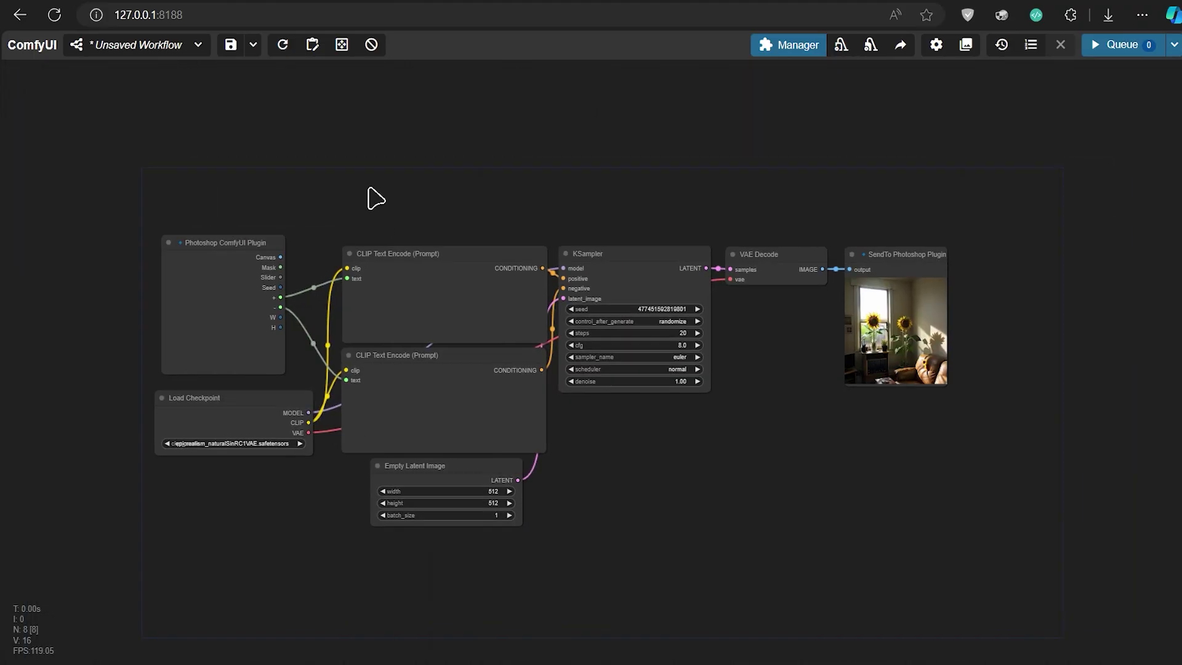
right_click(369, 198)
click(372, 203)
text(txt)
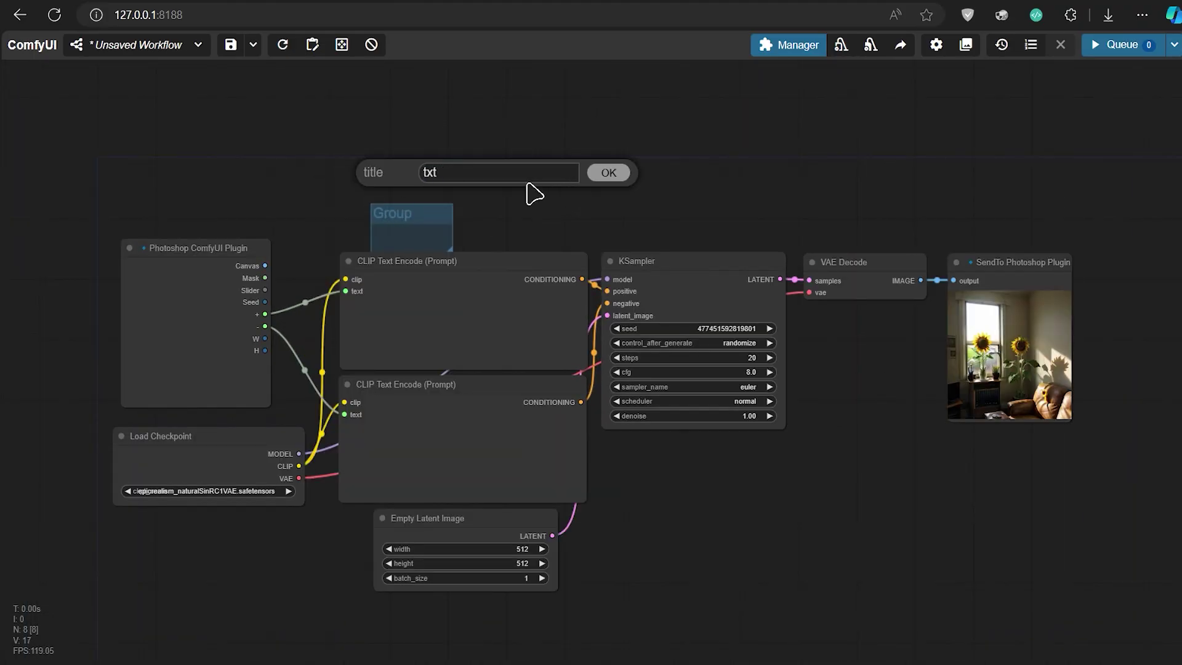
text( 2 img)
key(Return)
drag(450, 248, 507, 268)
drag(413, 220, 139, 139)
drag(236, 185, 1128, 610)
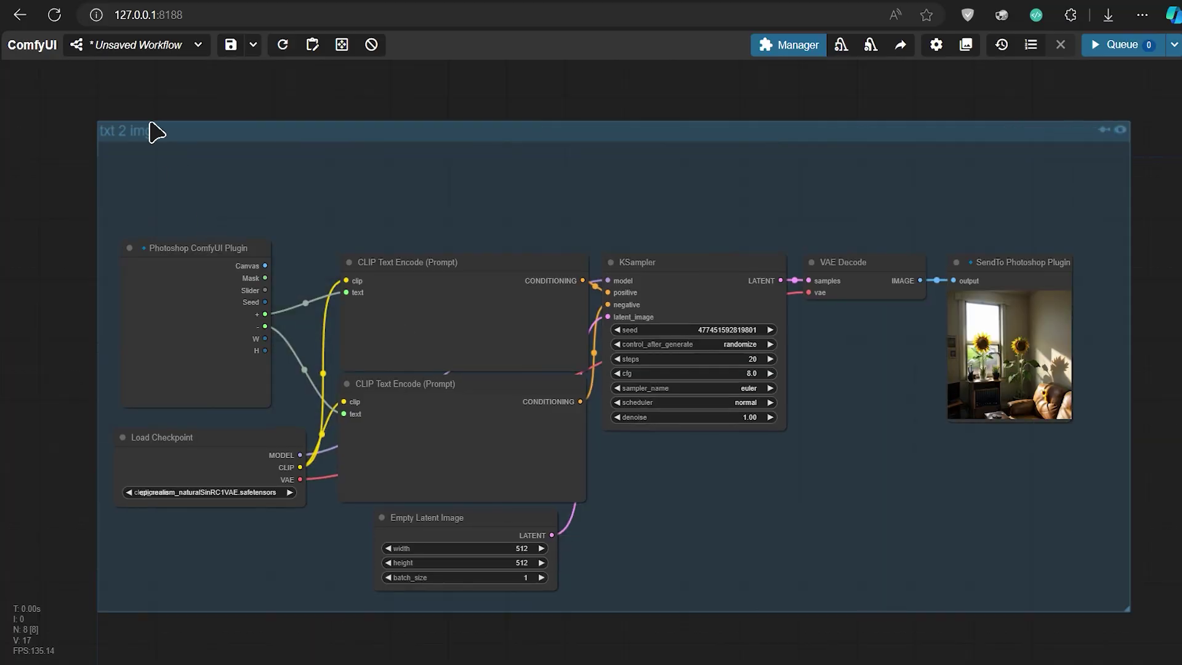
- Duplicate all nodes of the txt 2 img group and place the copies below the group
scroll(314, 130, down, 2)
drag(966, 456, 140, 81)
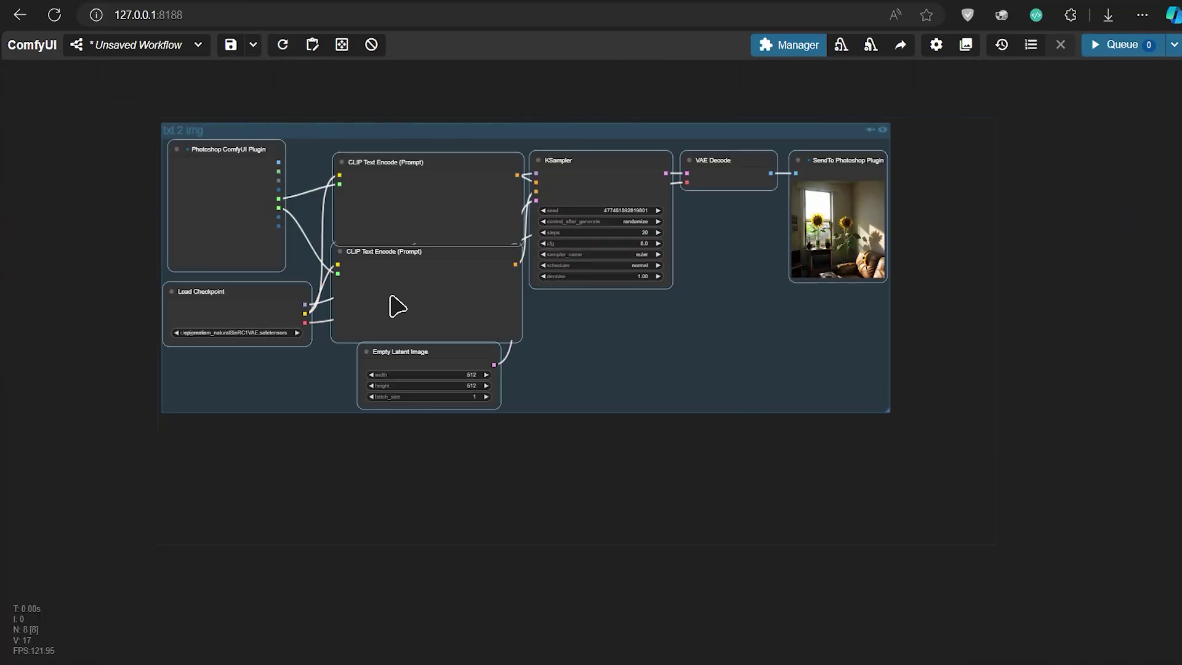
key(ctrl+c)
key(ctrl+v)
drag(653, 493, 443, 535)
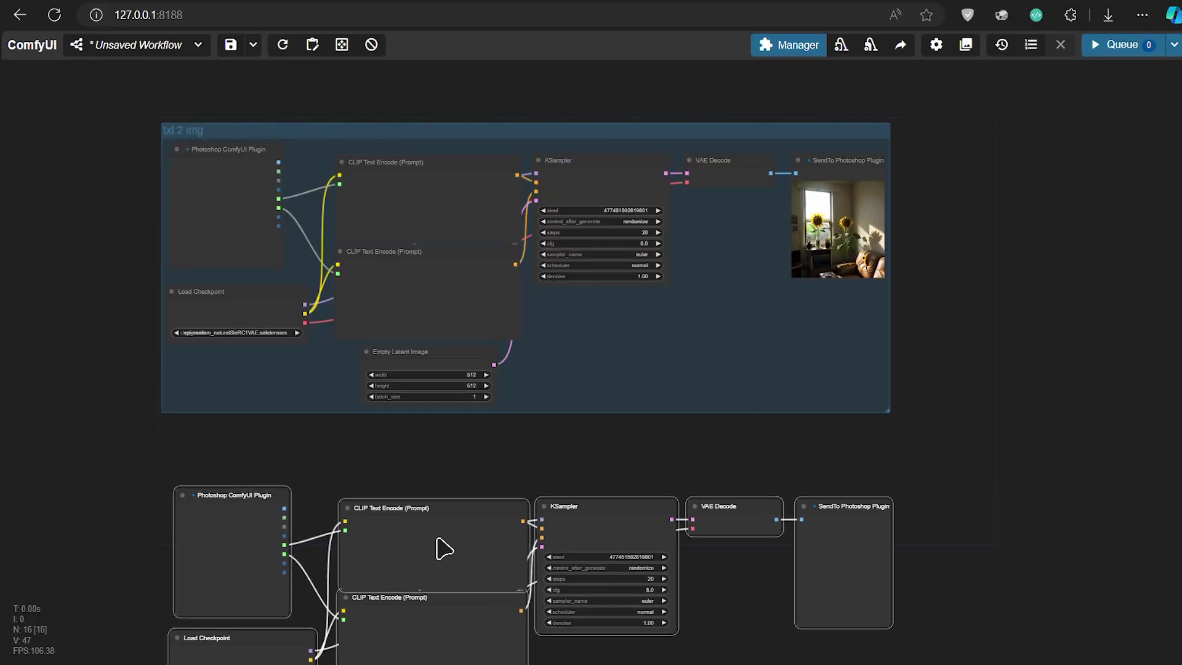
- Move the duplicated Empty Latent Image node slightly down, away from the CLIP Text Encode nodes
drag(501, 474, 496, 185)
scroll(496, 184, up, 4)
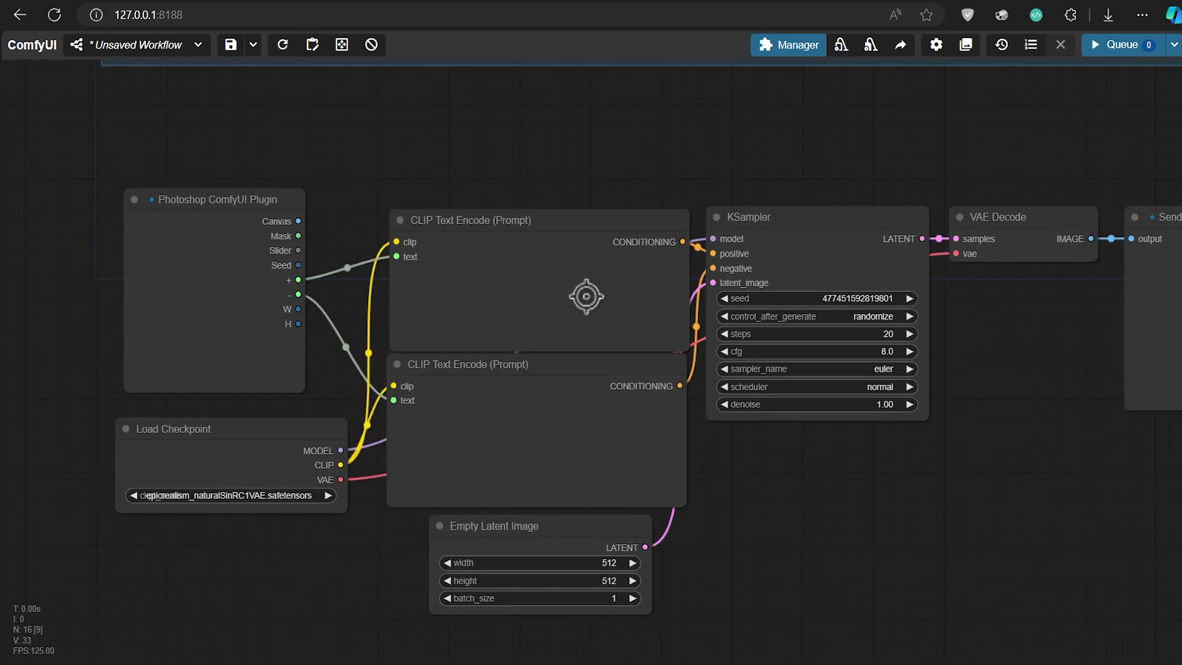
drag(714, 460, 698, 402)
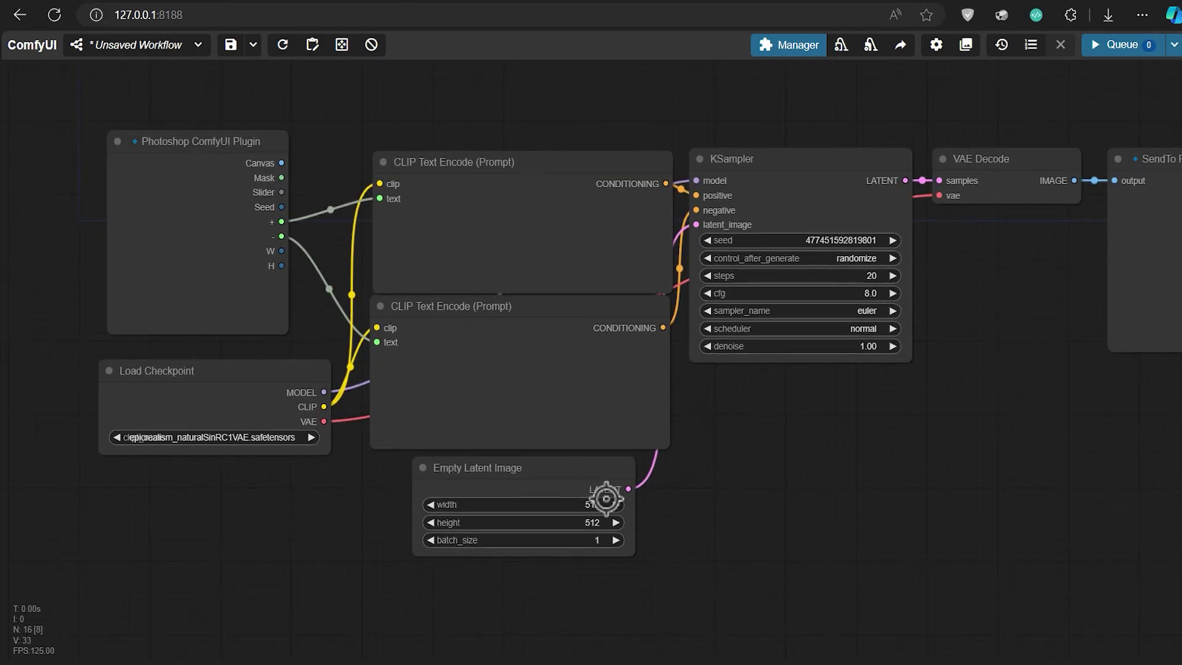
drag(572, 480, 597, 496)
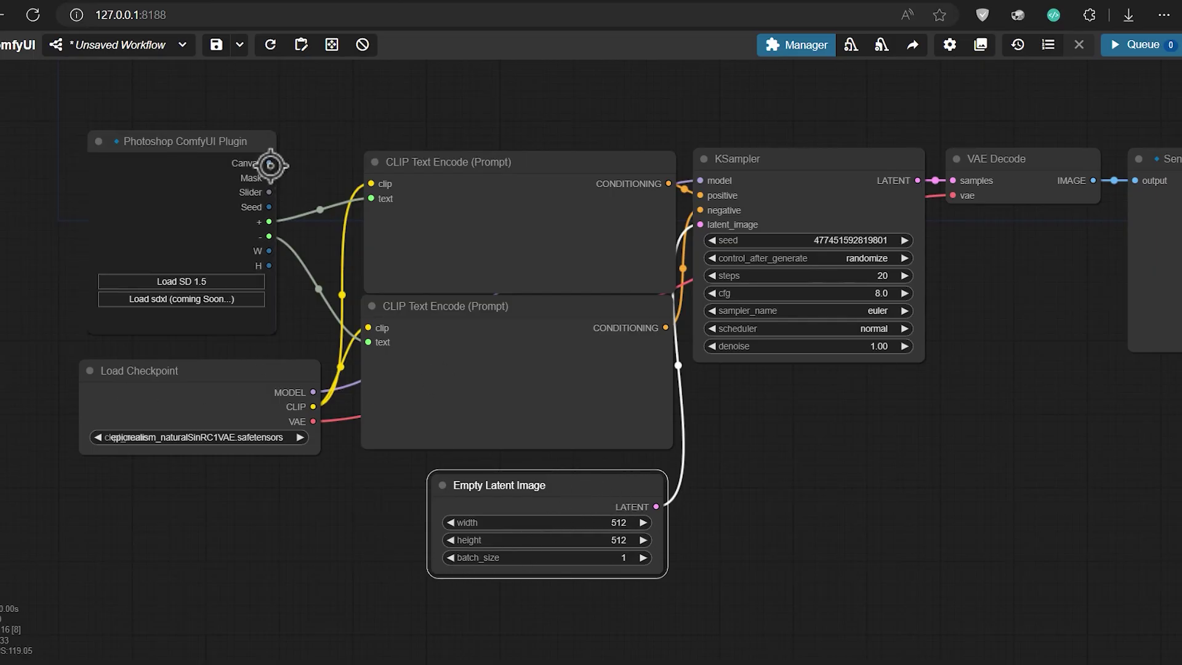
- Add a VAE Encode node fed by the duplicated plugin node's Canvas output and connect its LATENT output to the KSampler's latent_image
drag(269, 164, 369, 544)
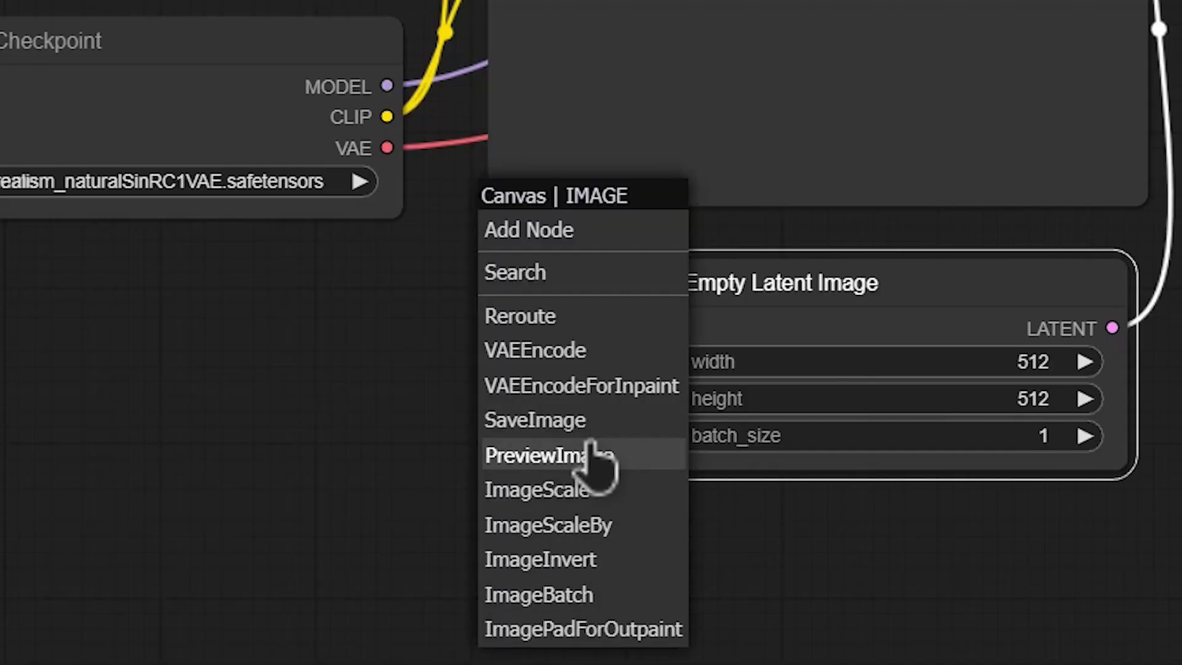
click(600, 352)
drag(515, 544, 739, 215)
- Delete the duplicated Empty Latent Image node, move VAE Encode into its place, and connect its vae input to Load Checkpoint's VAE
drag(585, 496, 804, 509)
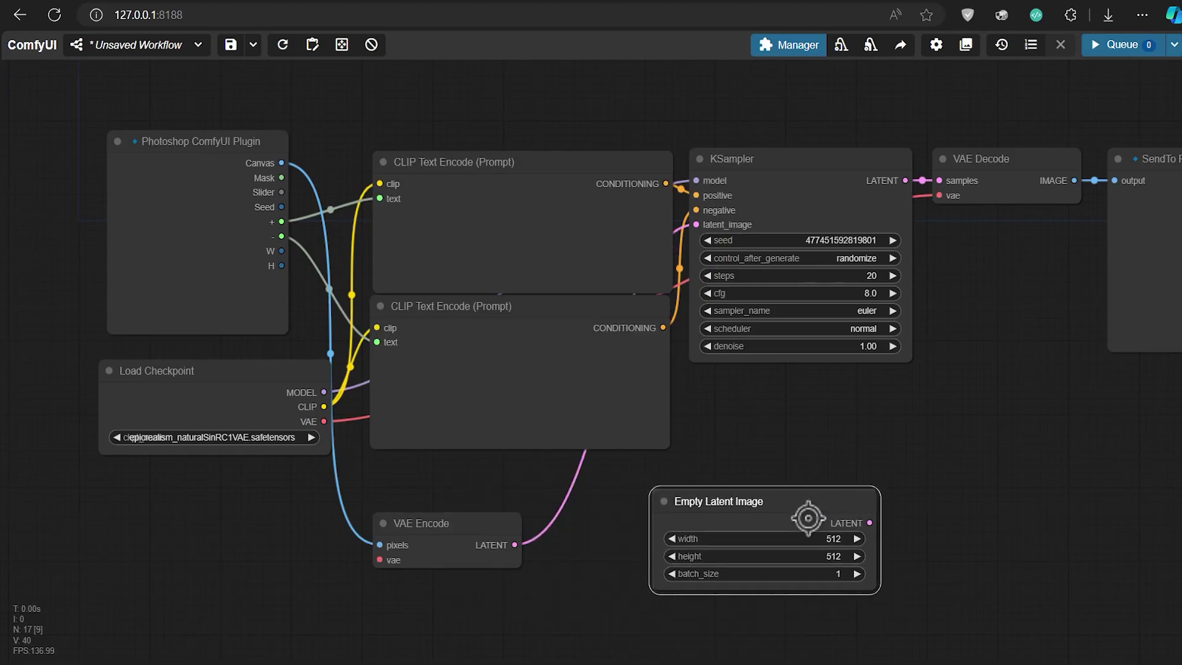
key(Delete)
drag(442, 546, 584, 494)
click(522, 542)
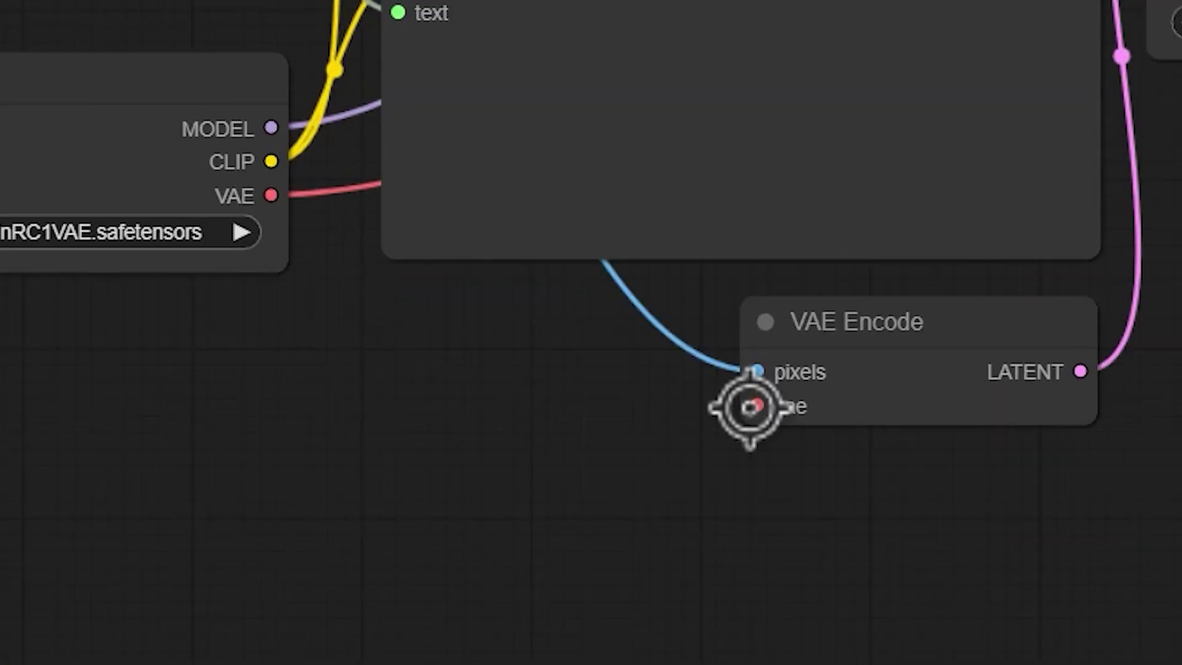
drag(751, 406, 222, 193)
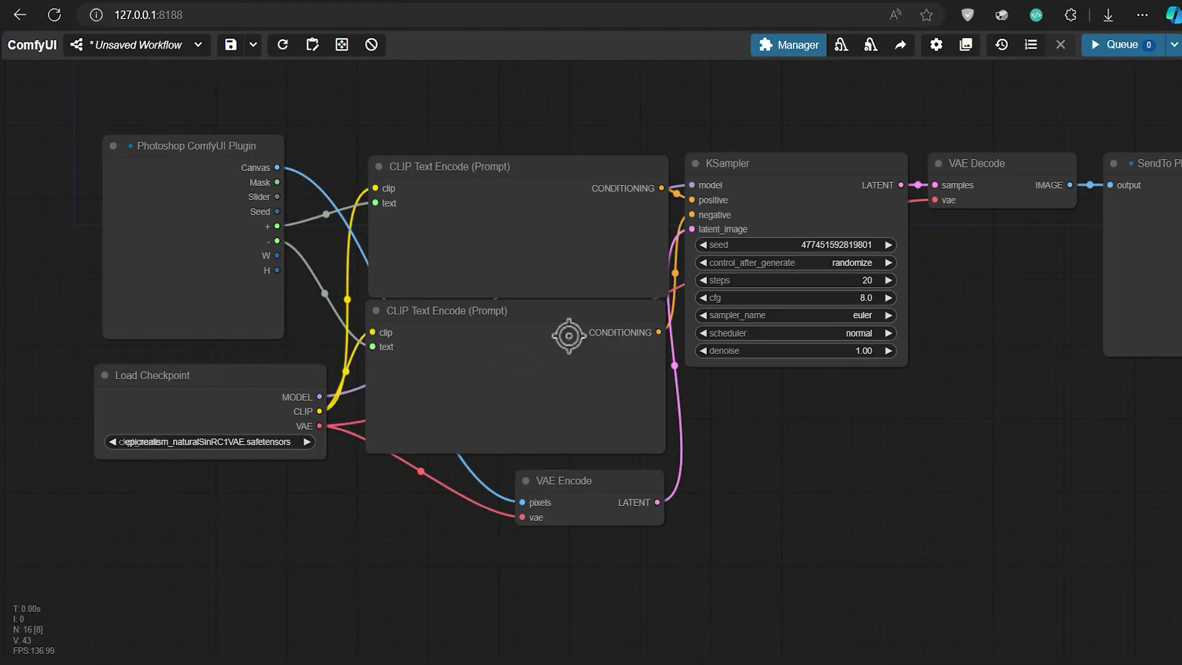
drag(859, 356, 796, 357)
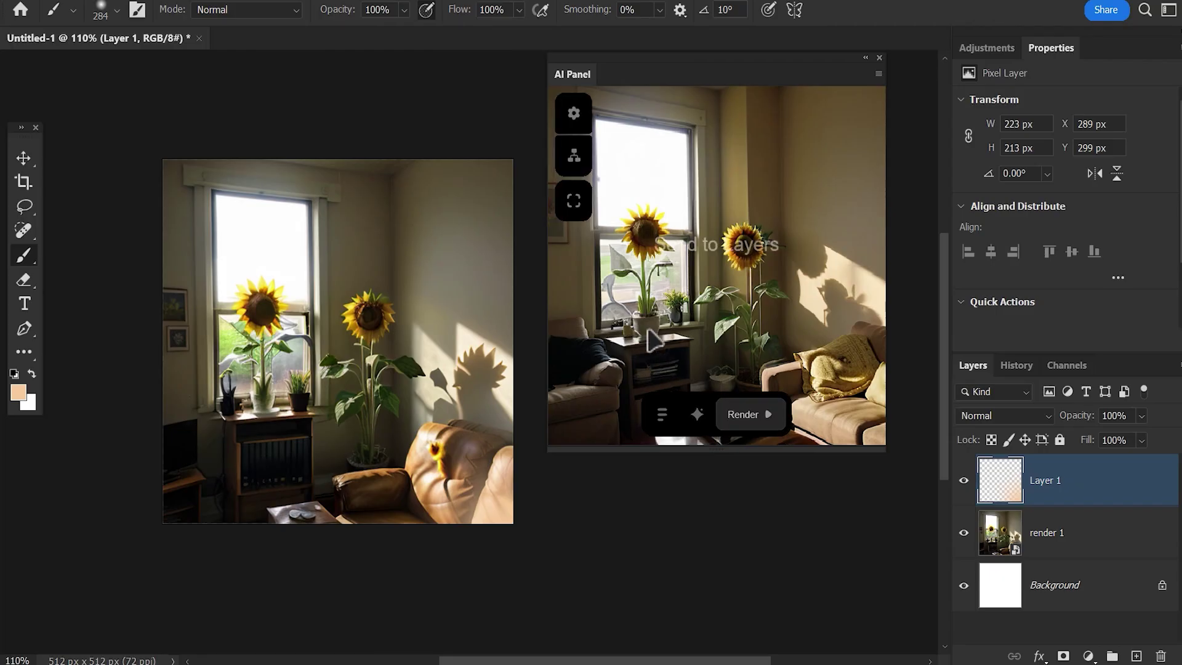
- In Photoshop, send the rendered image to layers and toggle the visibility of render 2 to compare it with the layers below
click(689, 316)
scroll(237, 330, up, 3)
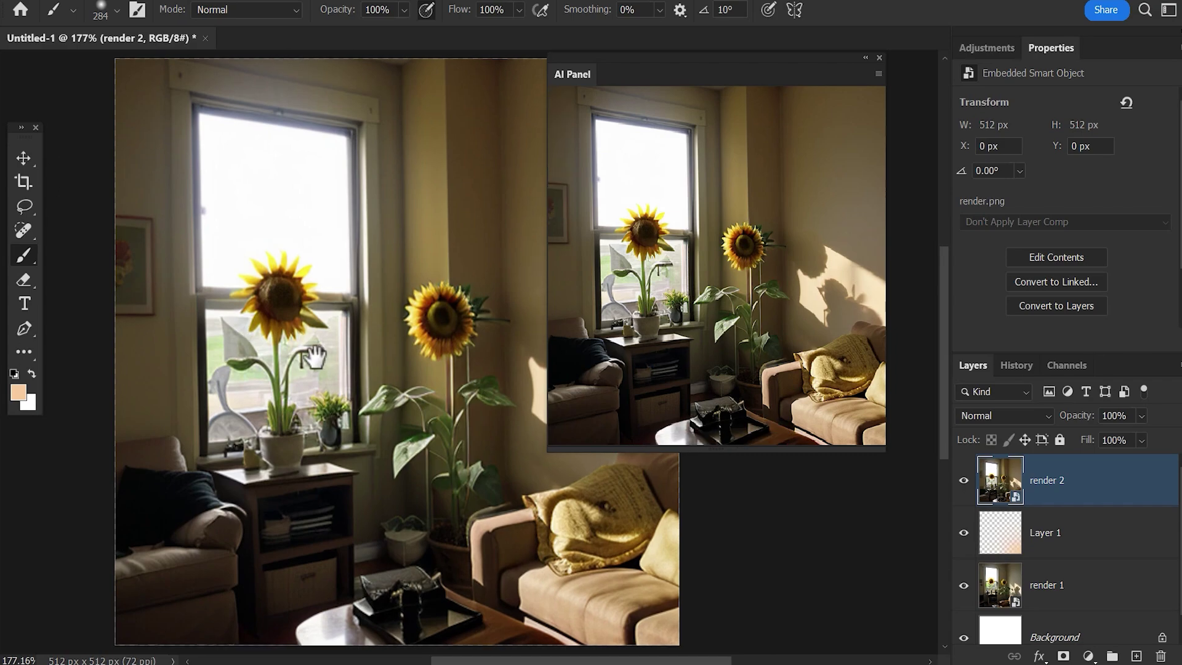
drag(304, 351, 225, 350)
click(965, 481)
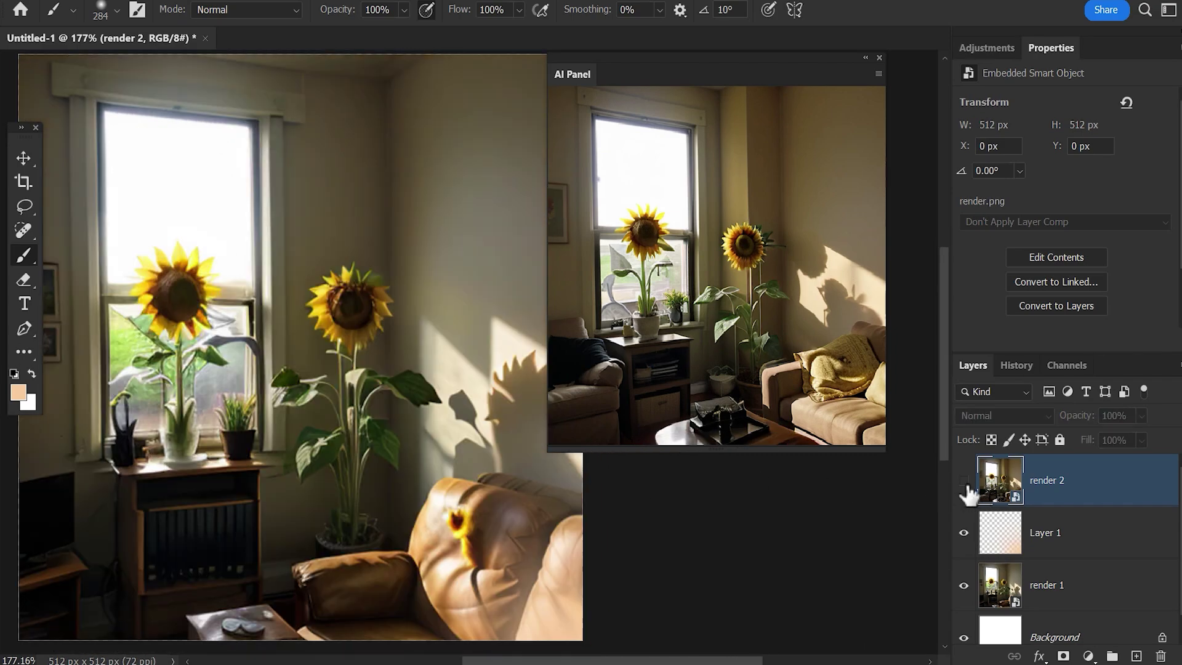
click(965, 481)
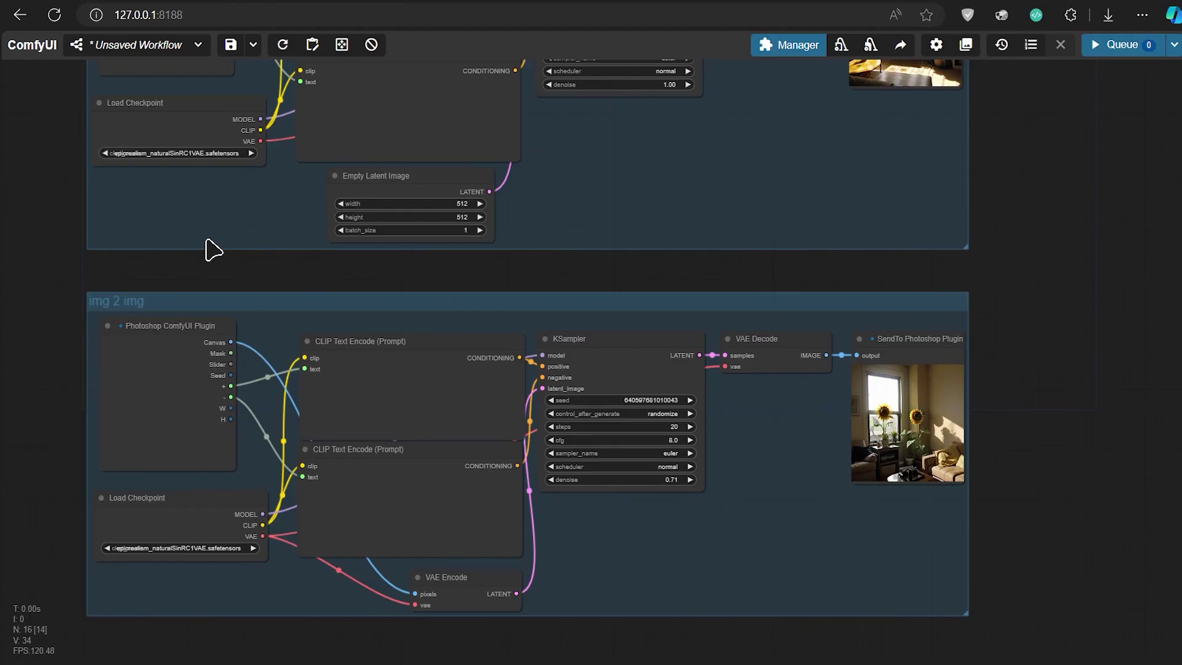
scroll(205, 248, down, 2)
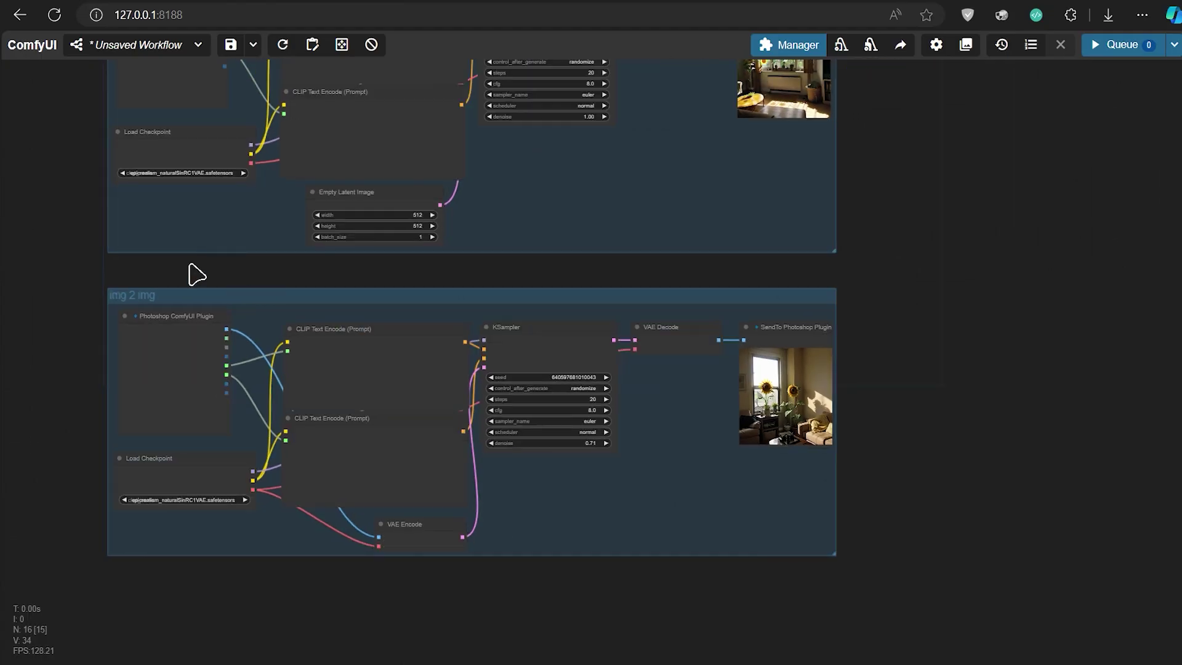
- Render from the Photoshop AI Panel and switch back to ComfyUI to watch the txt 2 img and img 2 img groups run
drag(267, 321, 297, 357)
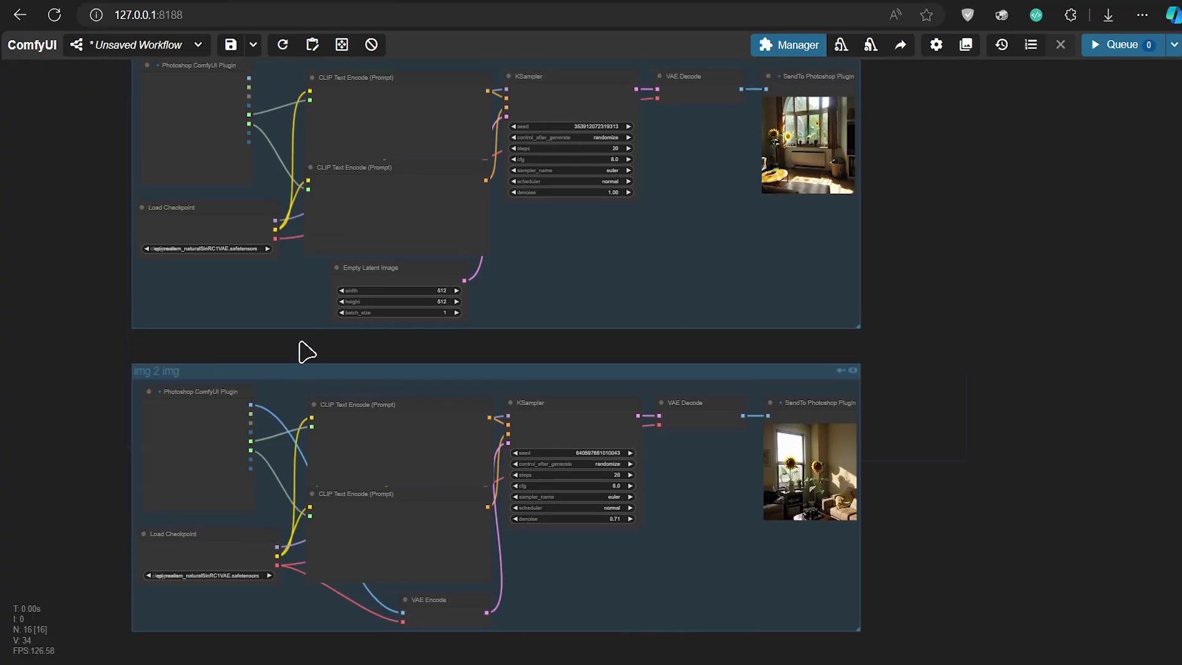
scroll(301, 349, down, 1)
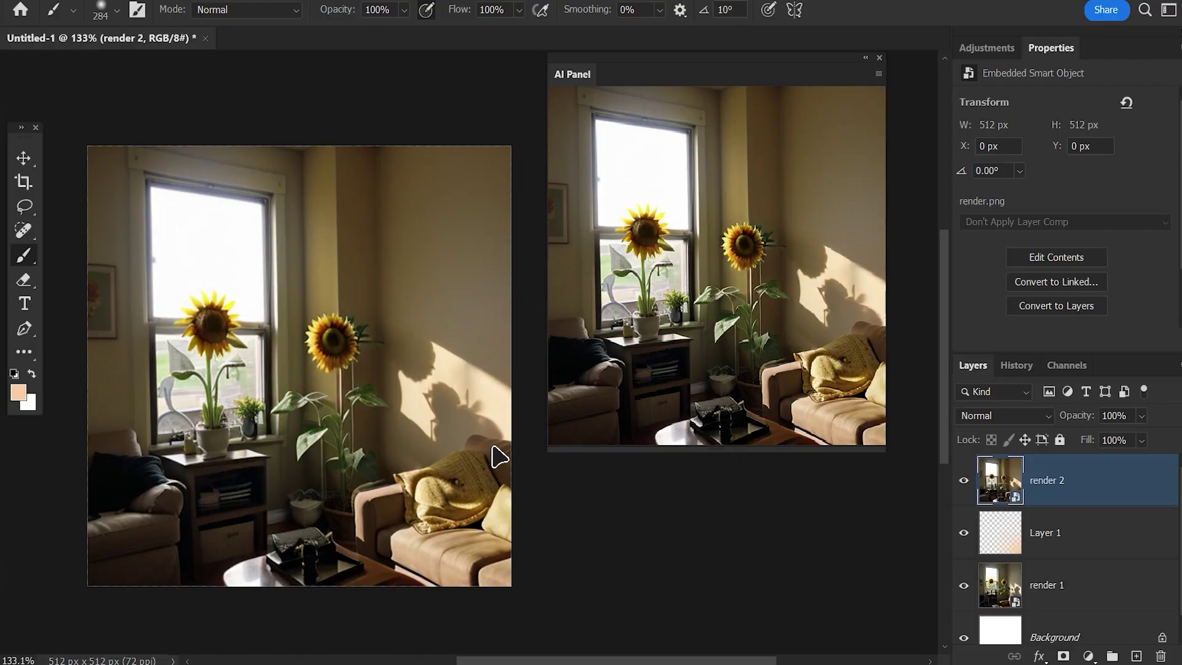
mouse_move(744, 422)
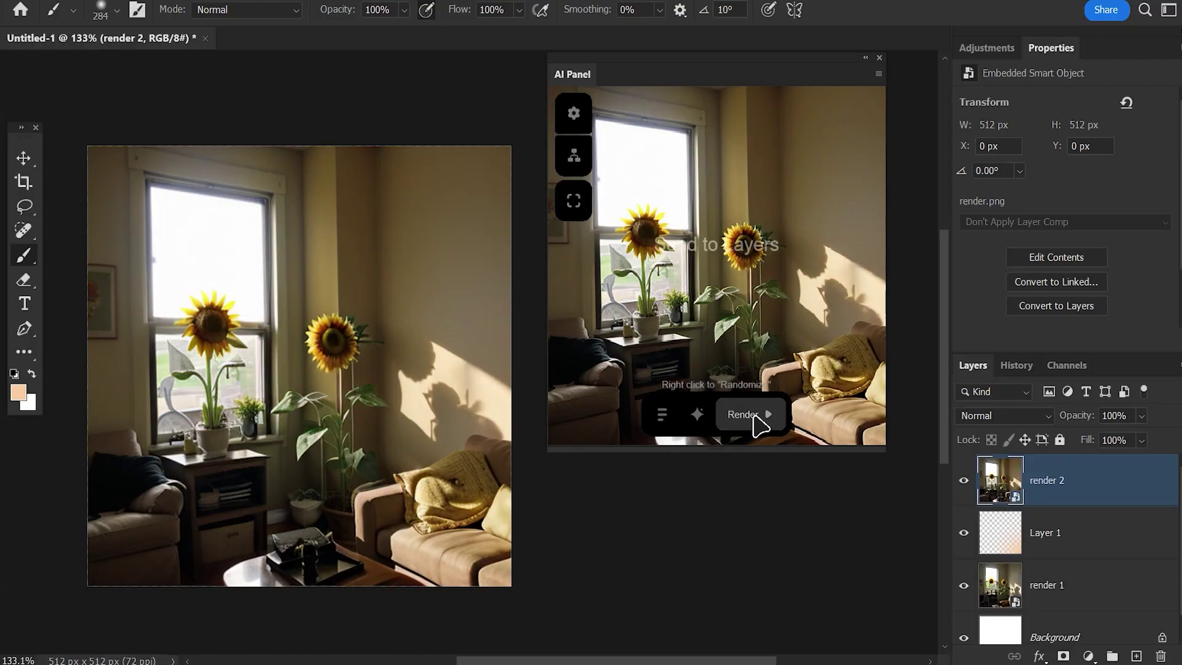
key(alt+Tab)
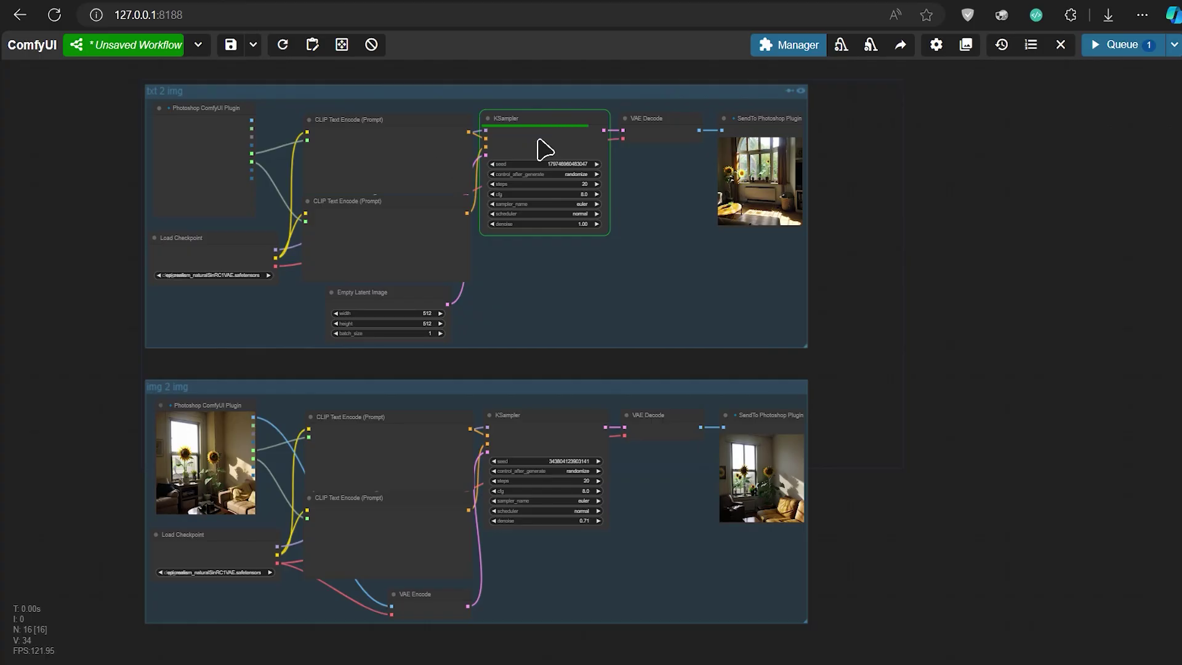
scroll(680, 242, down, 2)
scroll(681, 243, up, 3)
drag(477, 384, 592, 308)
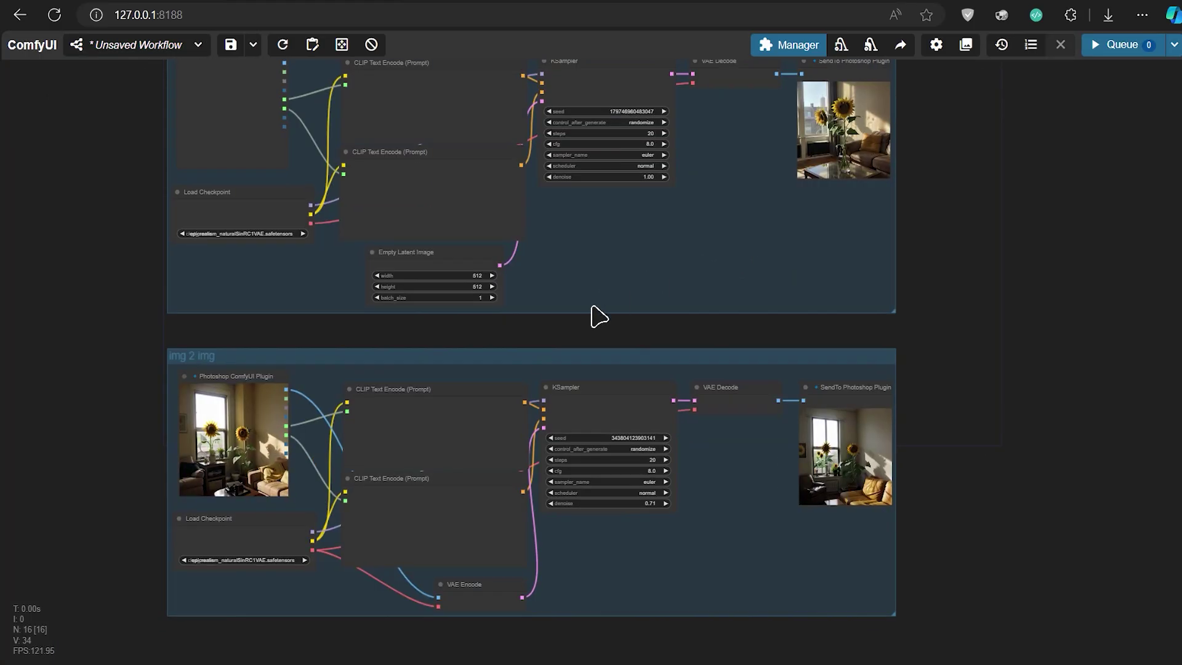
- Add a Fast Groups Muter (rgthree) node beside the two groups and use it to disable the txt 2 img group
scroll(592, 308, down, 1)
drag(72, 254, 342, 274)
double_click(282, 302)
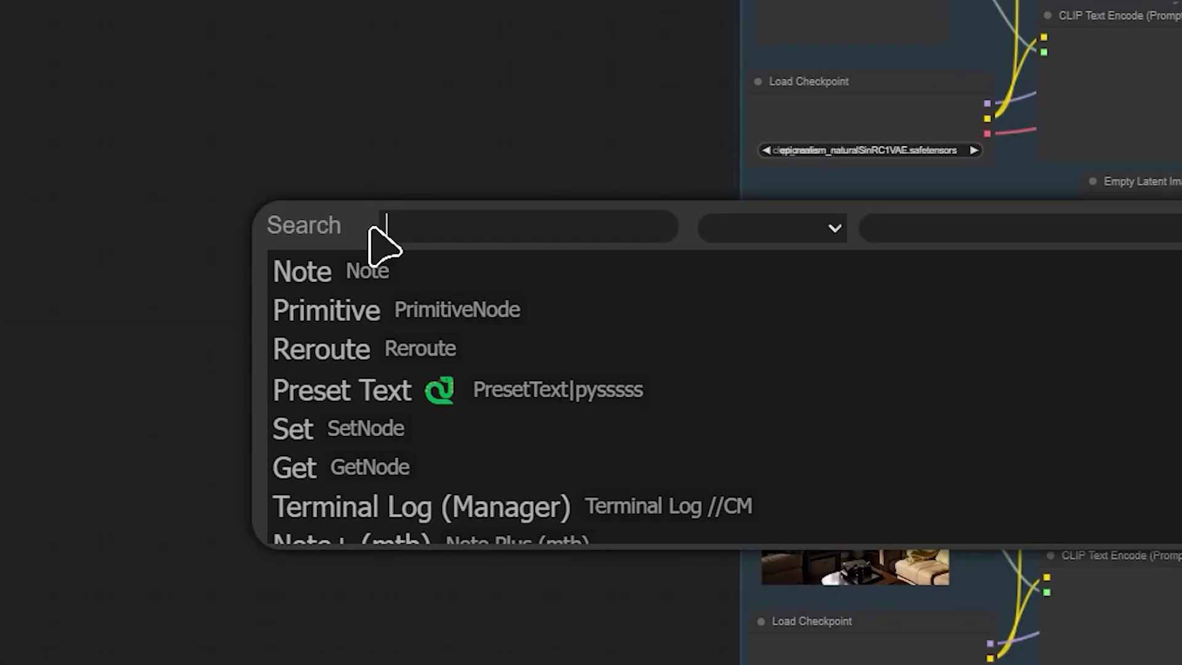
text(group)
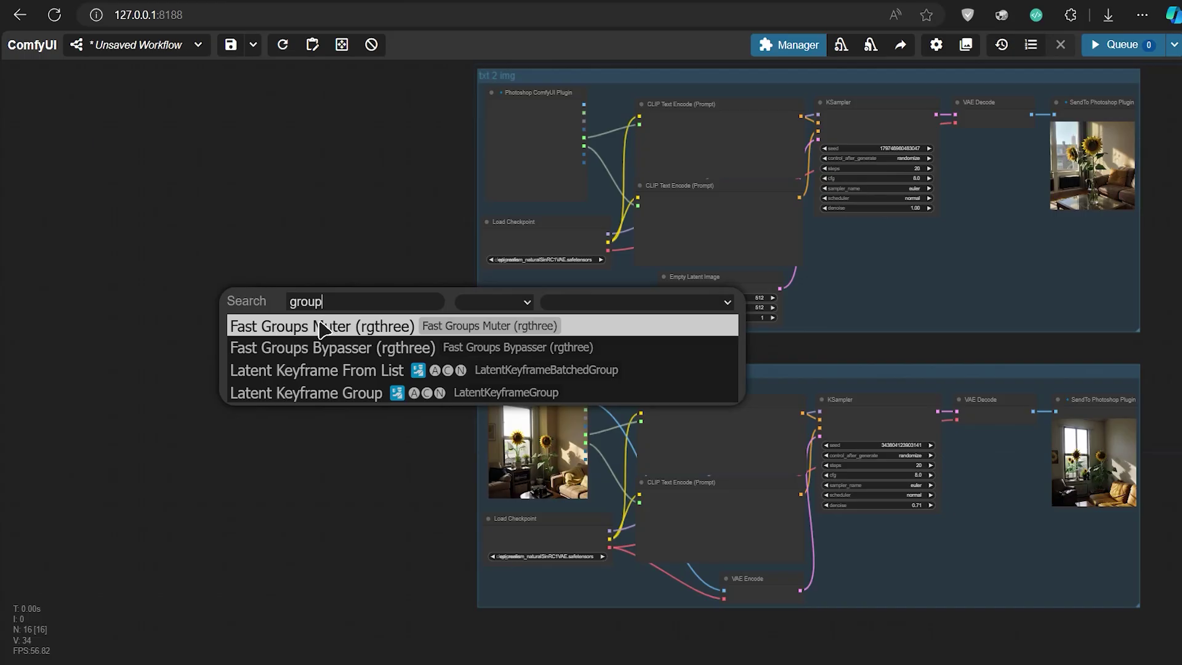
click(474, 277)
scroll(360, 329, down, 3)
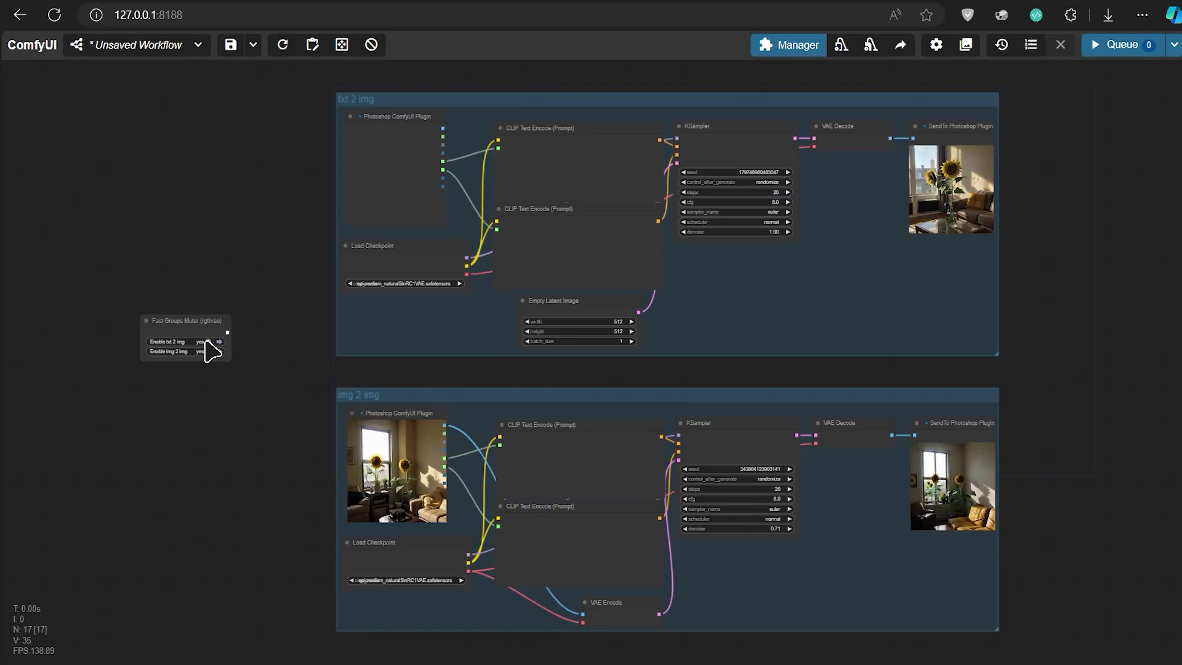
click(211, 342)
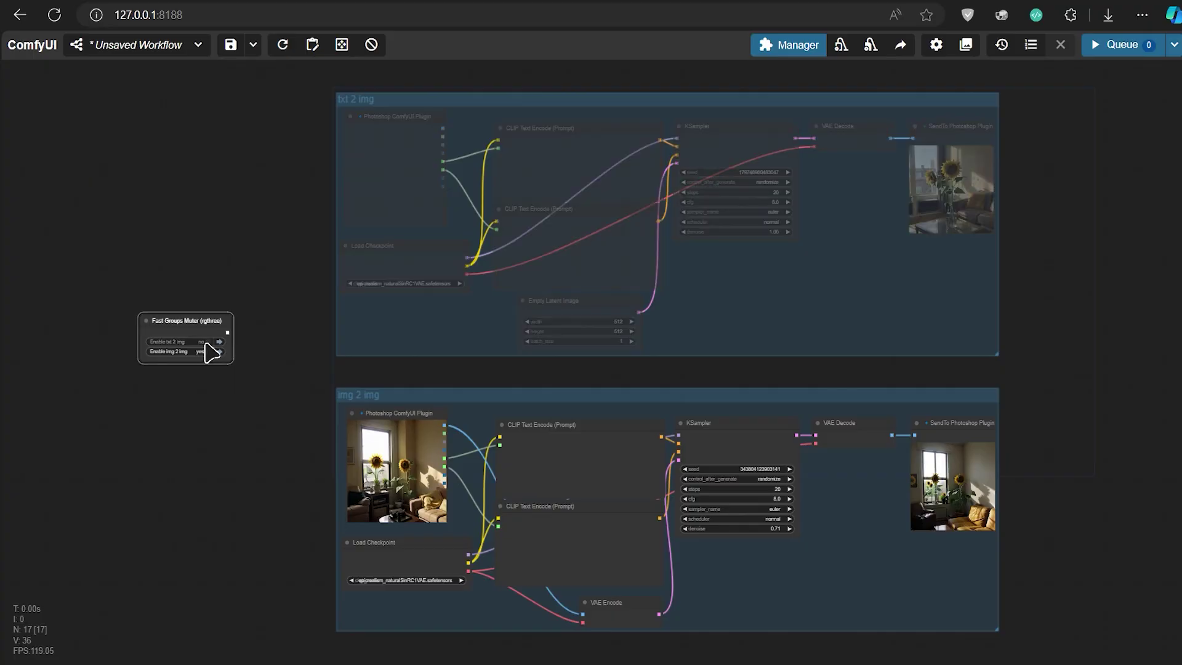
click(209, 351)
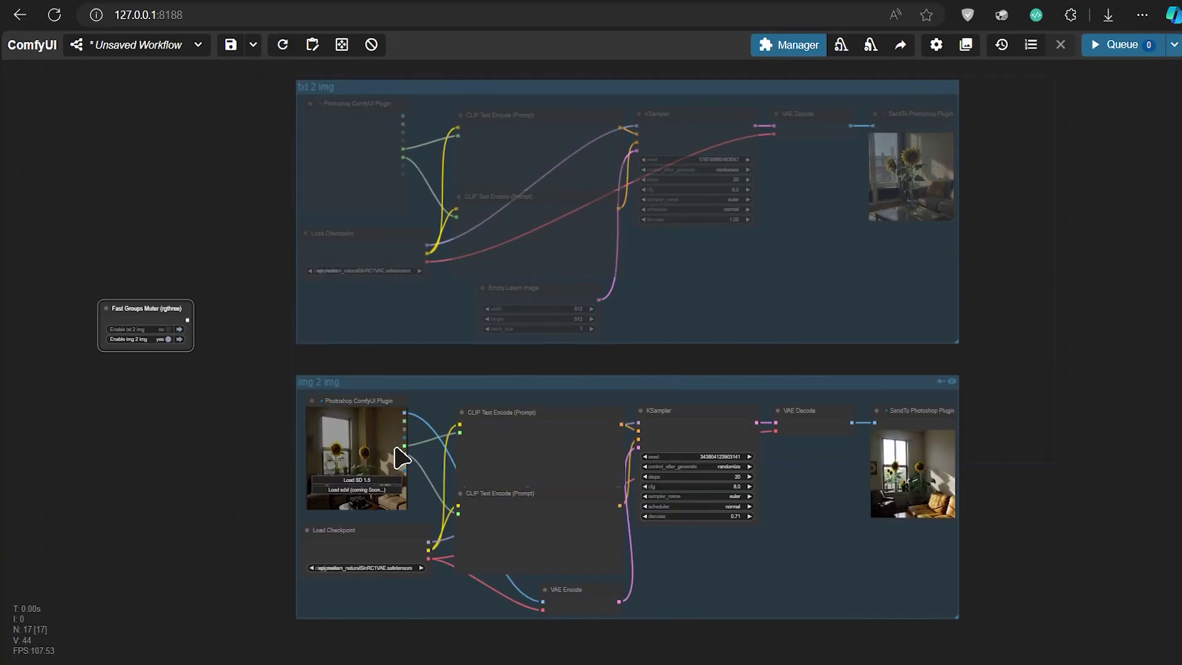
- Load the ready-made SD 1.5 workflow from the Photoshop ComfyUI Plugin node in the img 2 img group
scroll(317, 487, up, 2)
scroll(323, 496, up, 5)
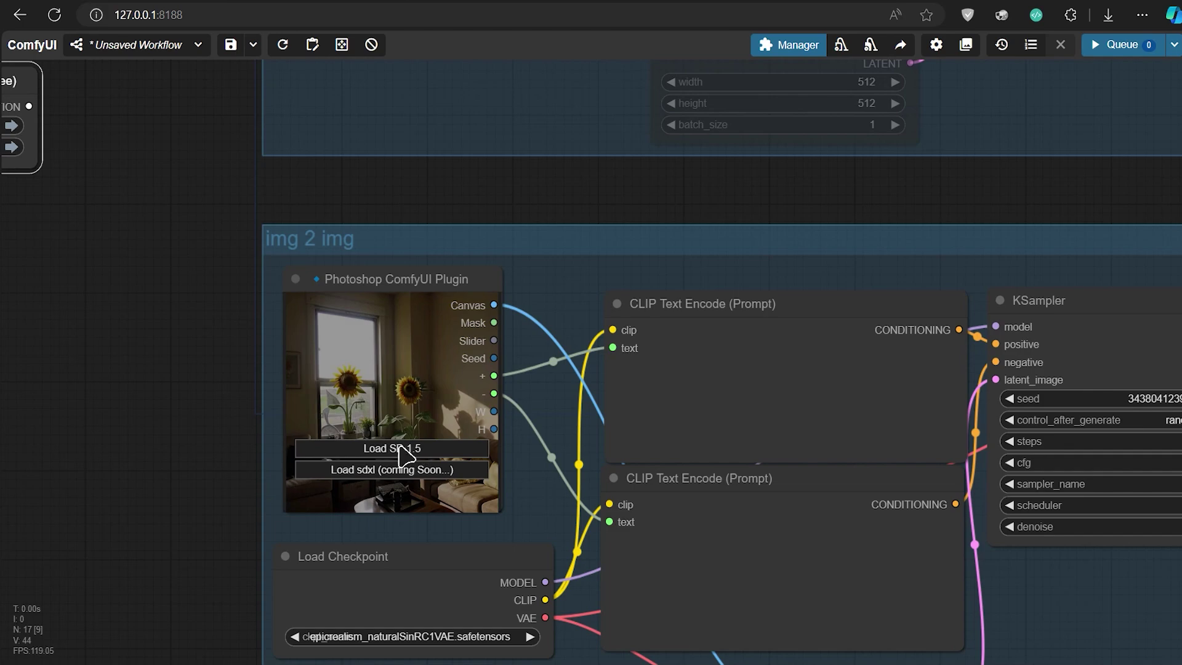
scroll(404, 456, up, 7)
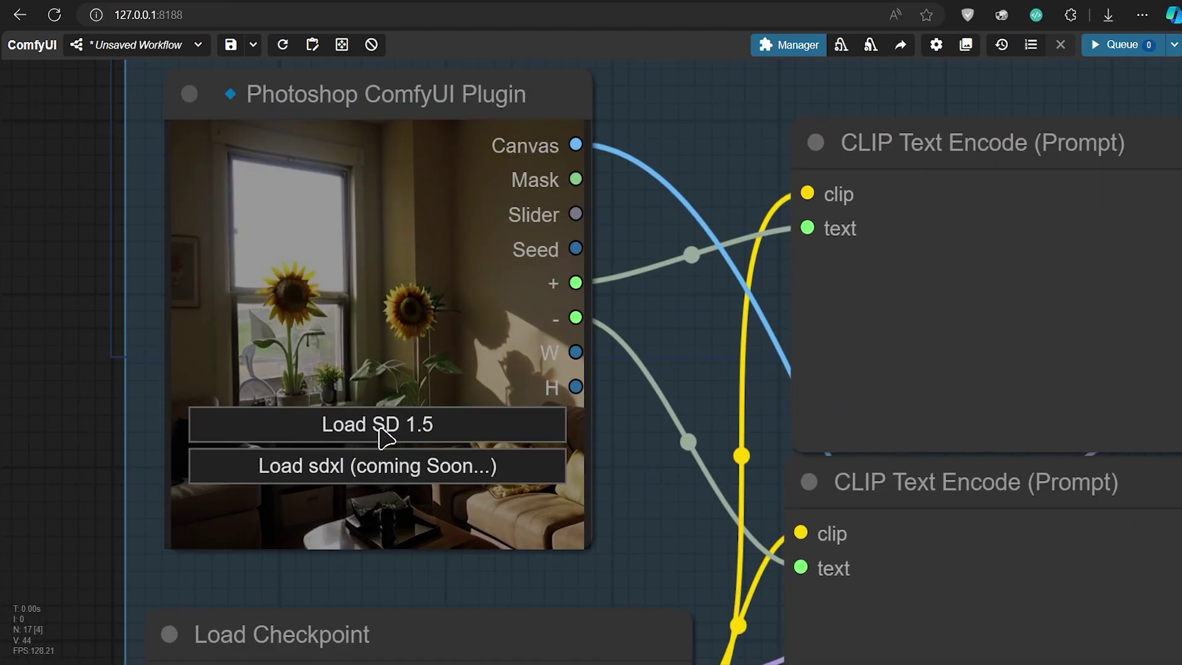
click(381, 433)
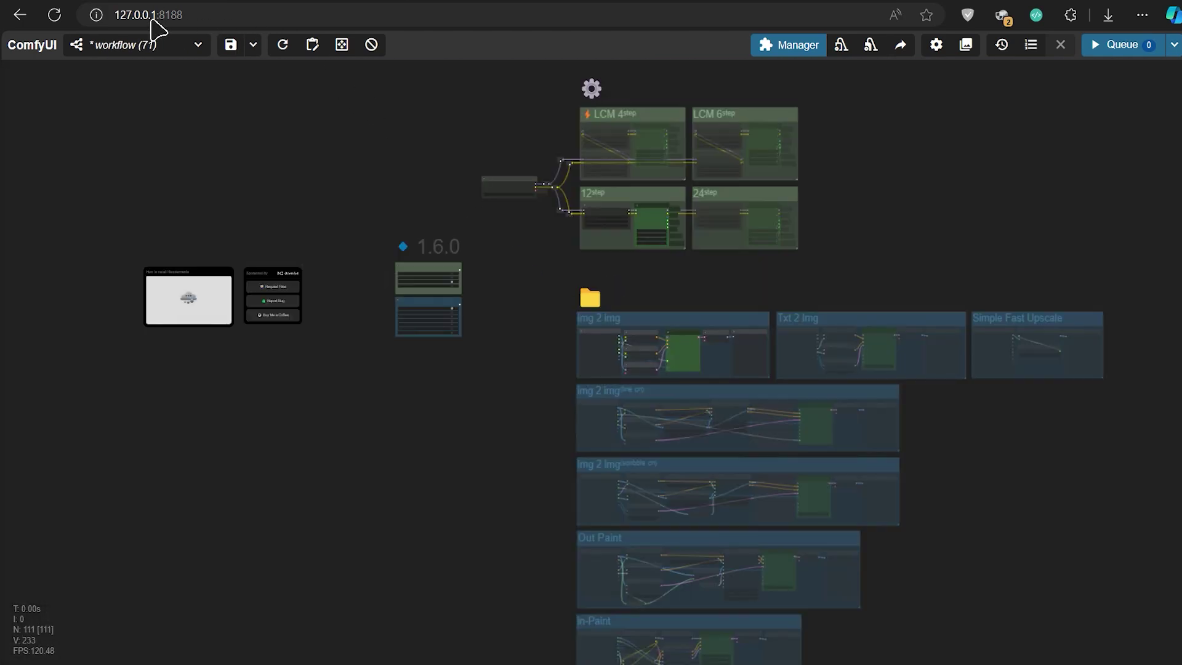
- Try enabling img 2 img (line cn), img 2 img and img 2 img (scribble cn) in turn with the WorkFlows node
scroll(443, 306, up, 14)
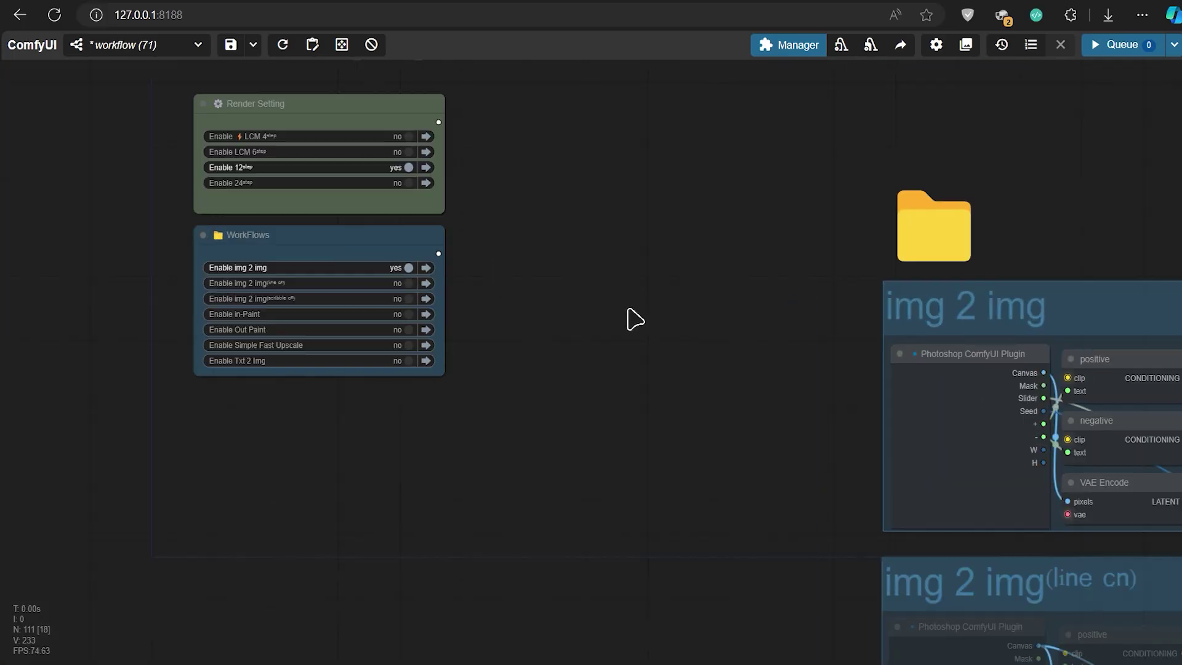
scroll(401, 308, down, 4)
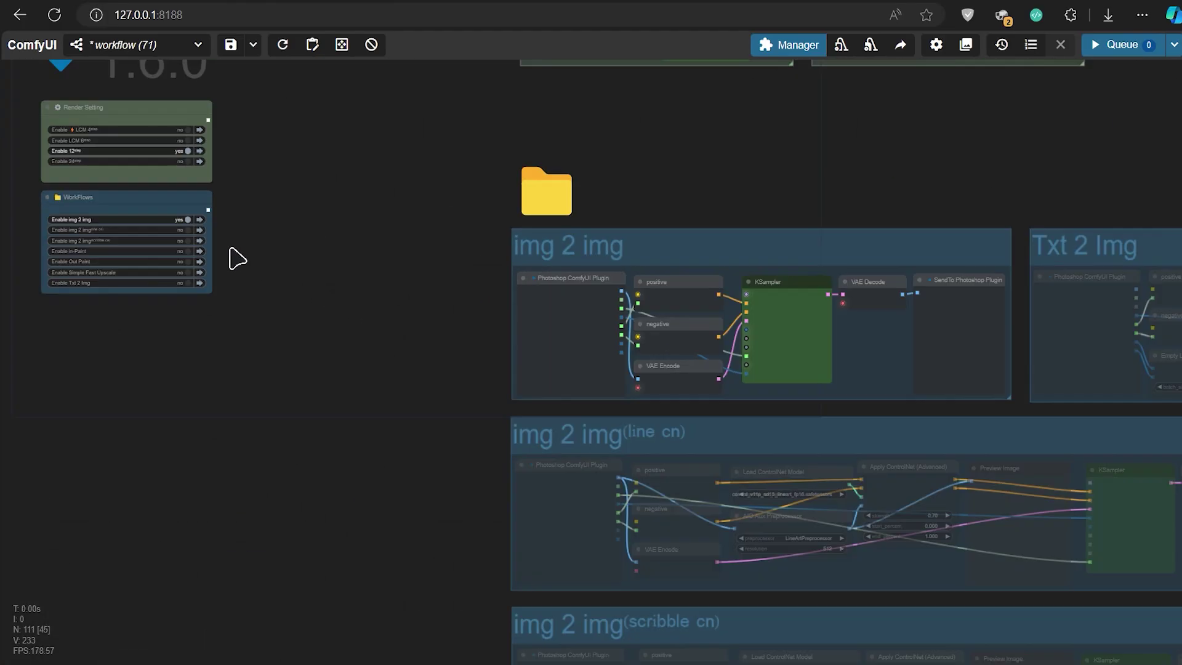
mouse_move(140, 197)
mouse_down()
mouse_move(433, 294)
mouse_move(158, 282)
mouse_up()
click(206, 333)
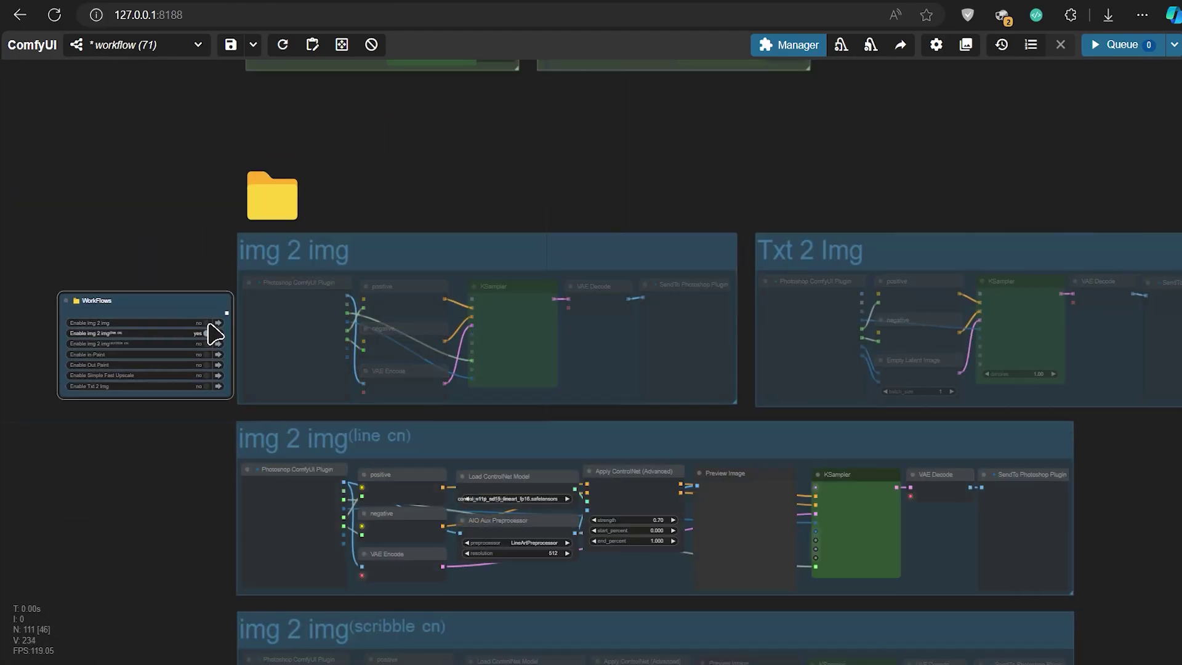
click(206, 323)
click(207, 343)
- Examine the 12step group's Detail LoRA and Ksampler Config nodes and their relation to the workflow groups
scroll(207, 339, down, 3)
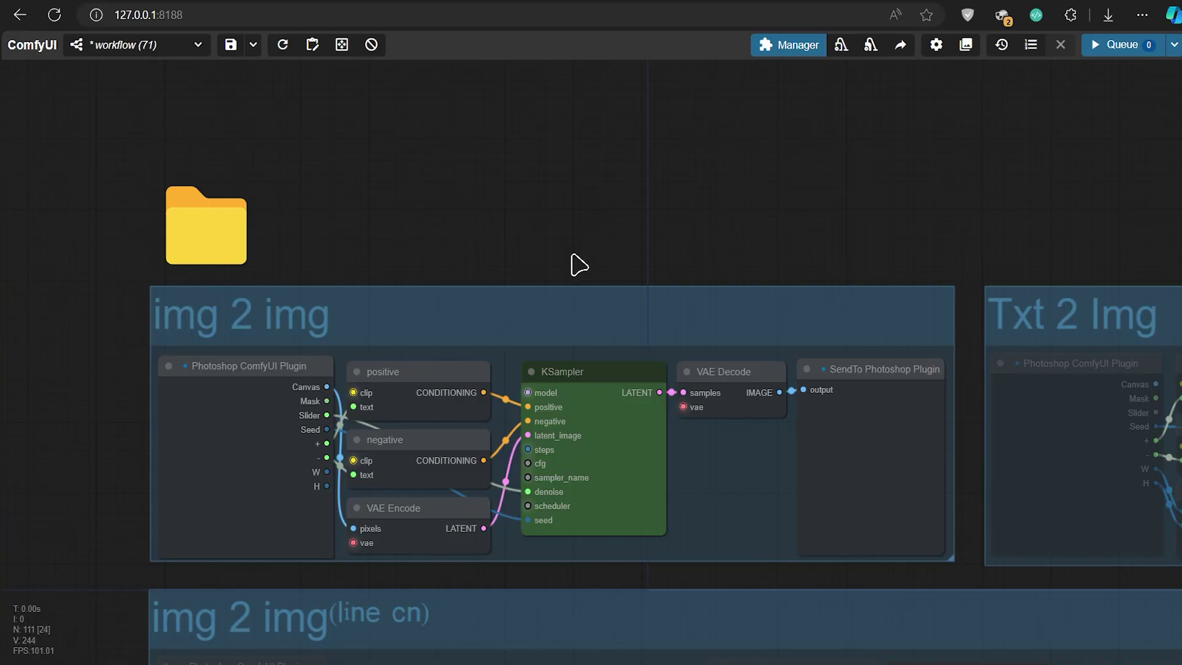
drag(577, 244, 482, 225)
mouse_move(512, 383)
scroll(516, 403, down, 4)
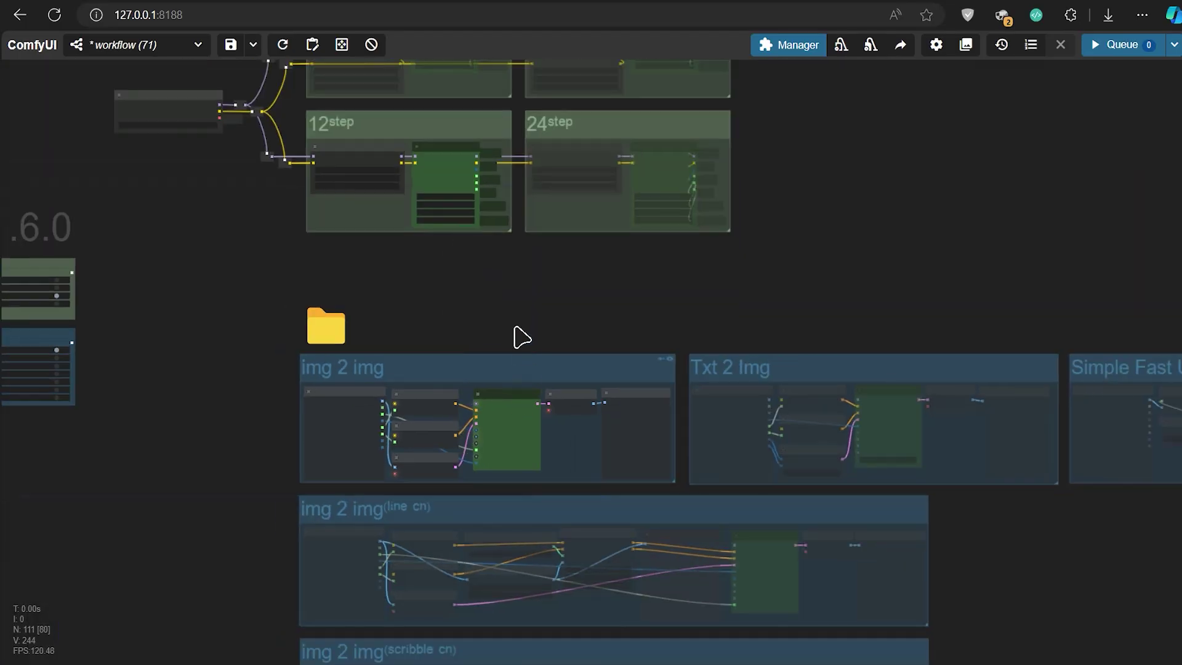
scroll(517, 335, up, 2)
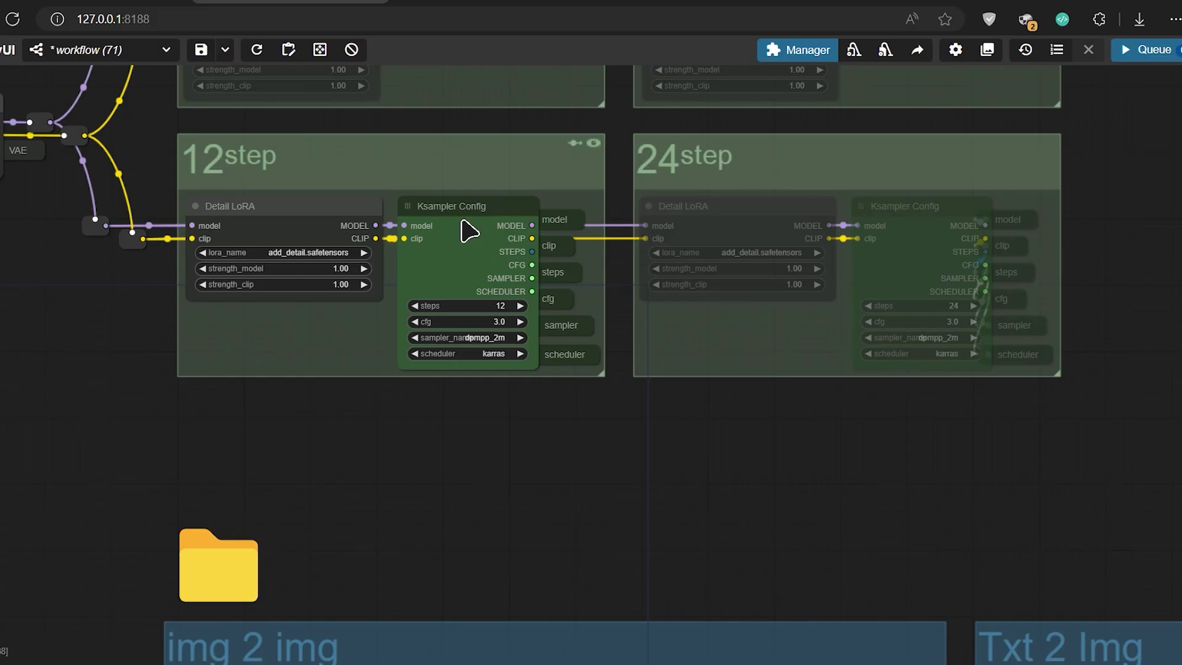
drag(730, 205, 866, 356)
scroll(533, 271, down, 3)
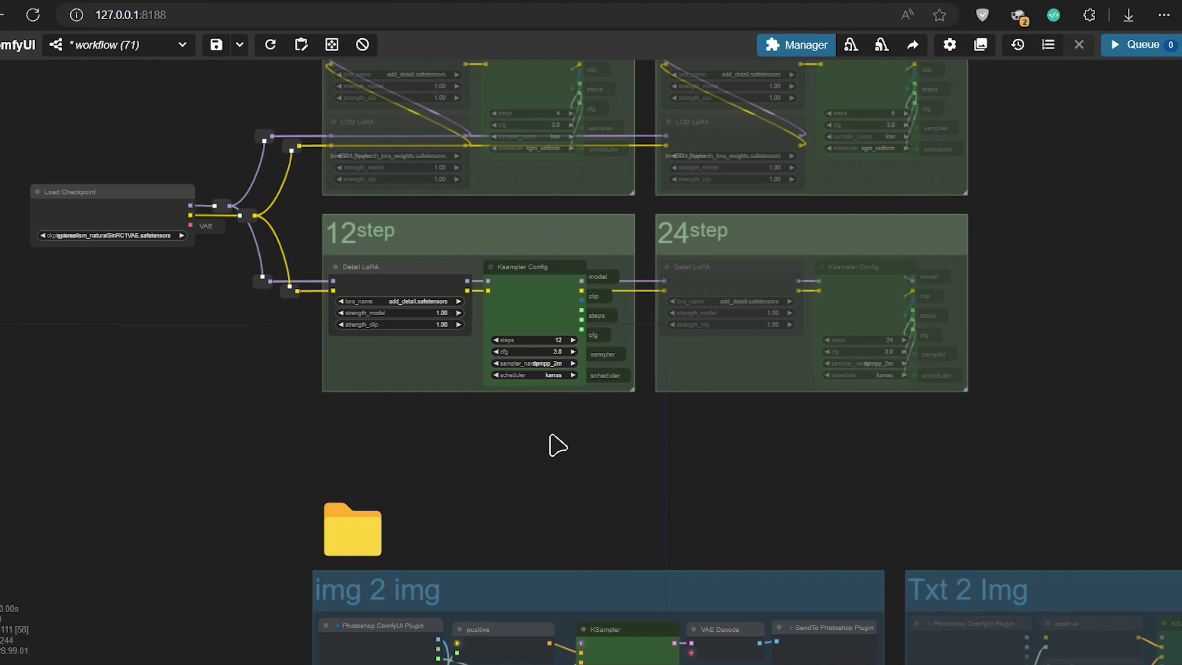
scroll(546, 507, down, 5)
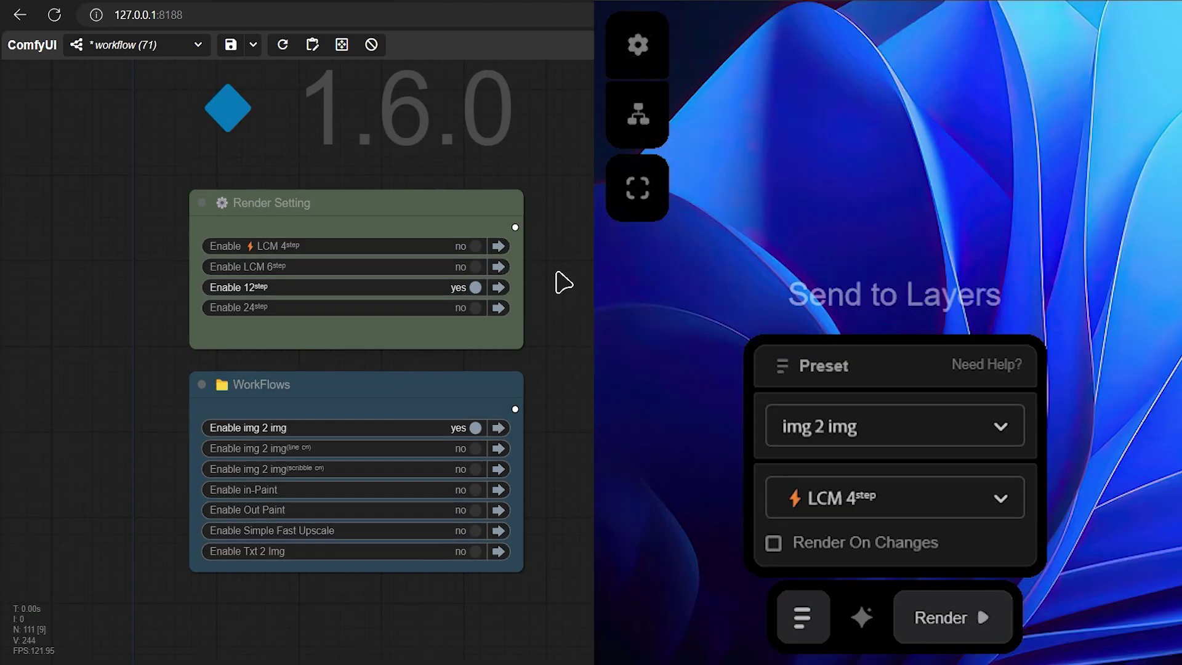
- Try the LCM 4step and LCM 6step presets in the Render Setting node and finish with 24step enabled
drag(563, 283, 562, 334)
click(475, 297)
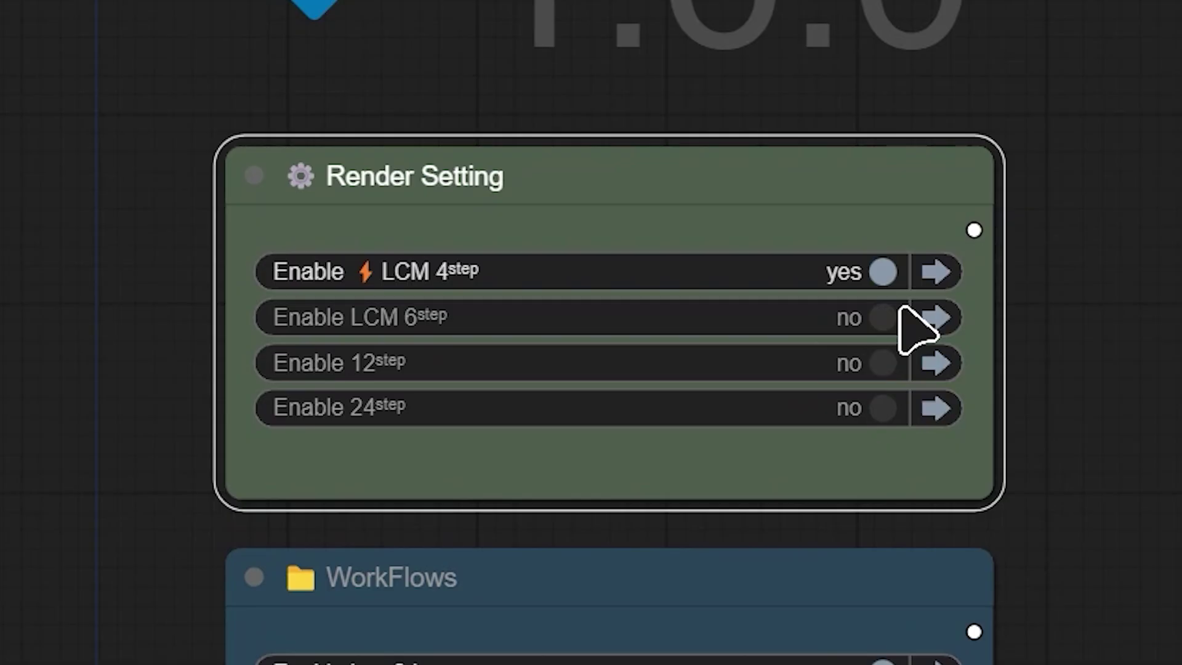
click(480, 317)
click(480, 337)
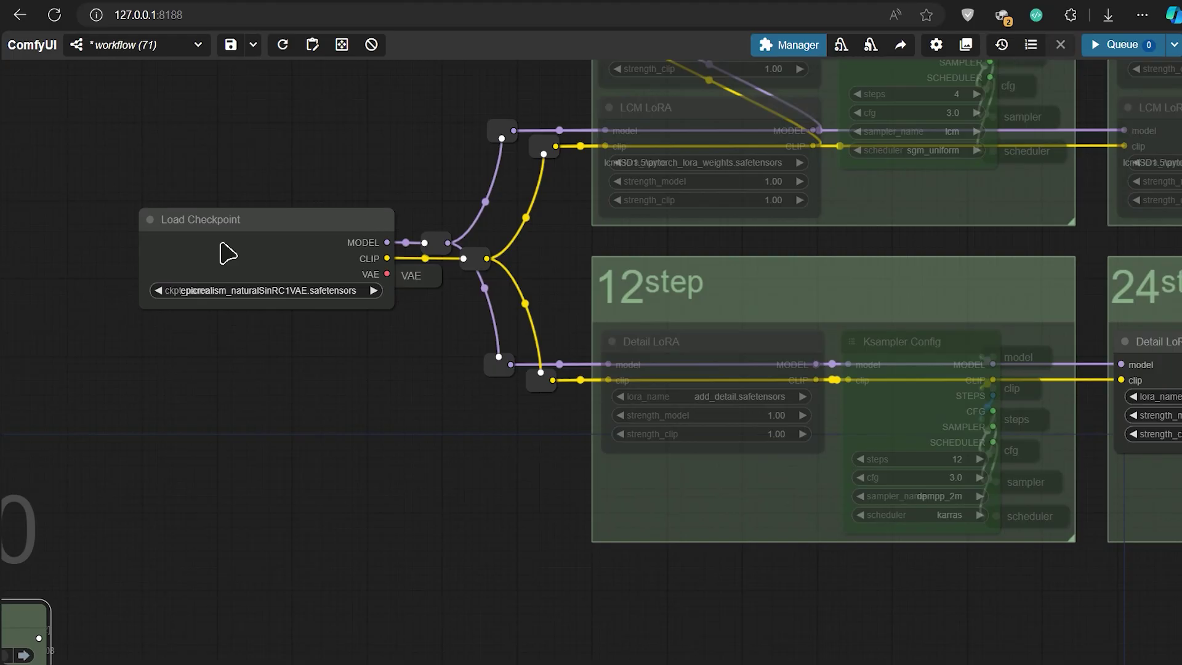
- Examine the Load Checkpoint node, the 24step group's Ksampler Config, and its links to the img 2 img KSampler
scroll(224, 250, up, 3)
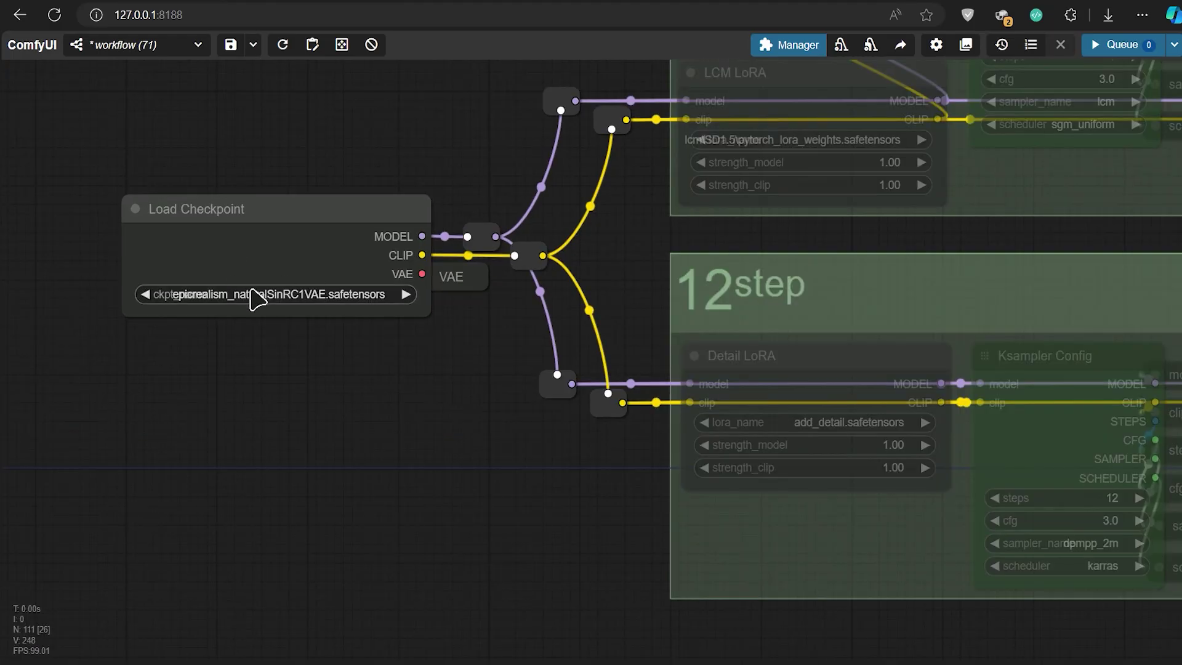
scroll(317, 327, down, 4)
drag(954, 491, 286, 479)
scroll(470, 457, up, 4)
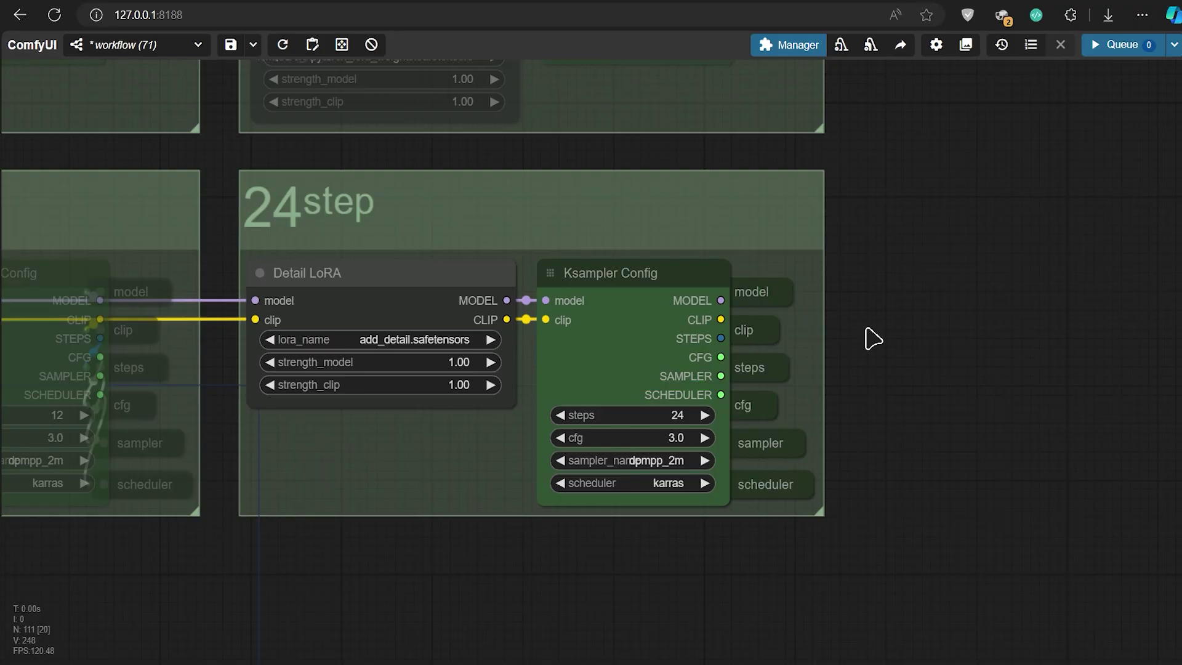
drag(876, 338, 790, 356)
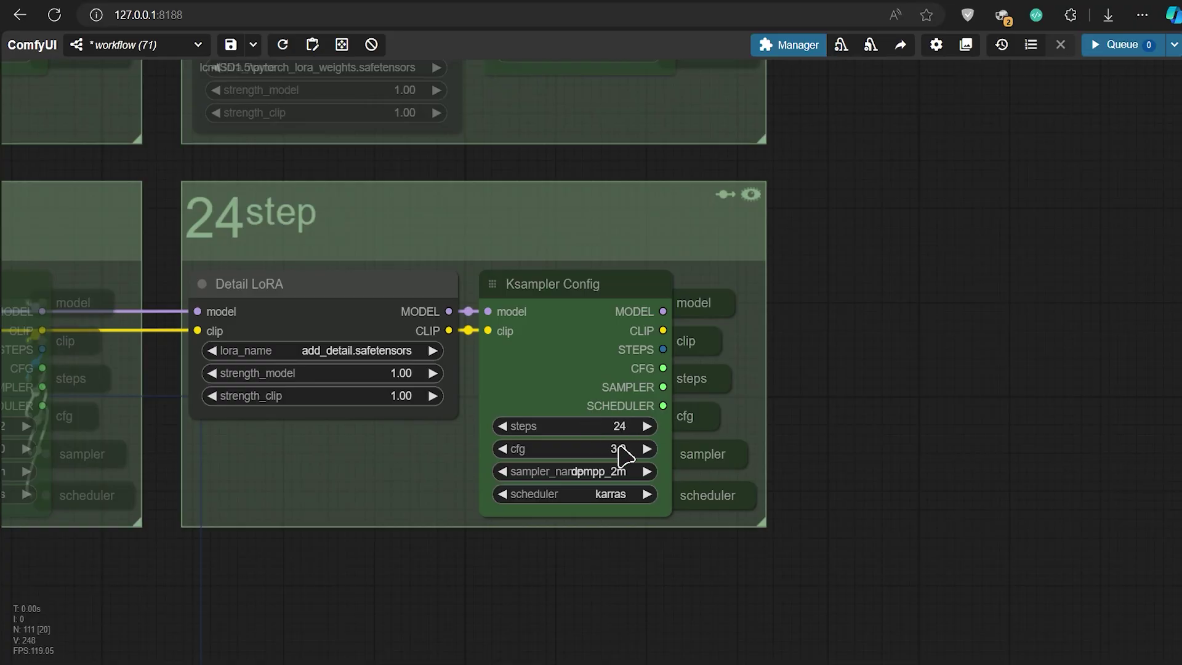
scroll(595, 369, down, 4)
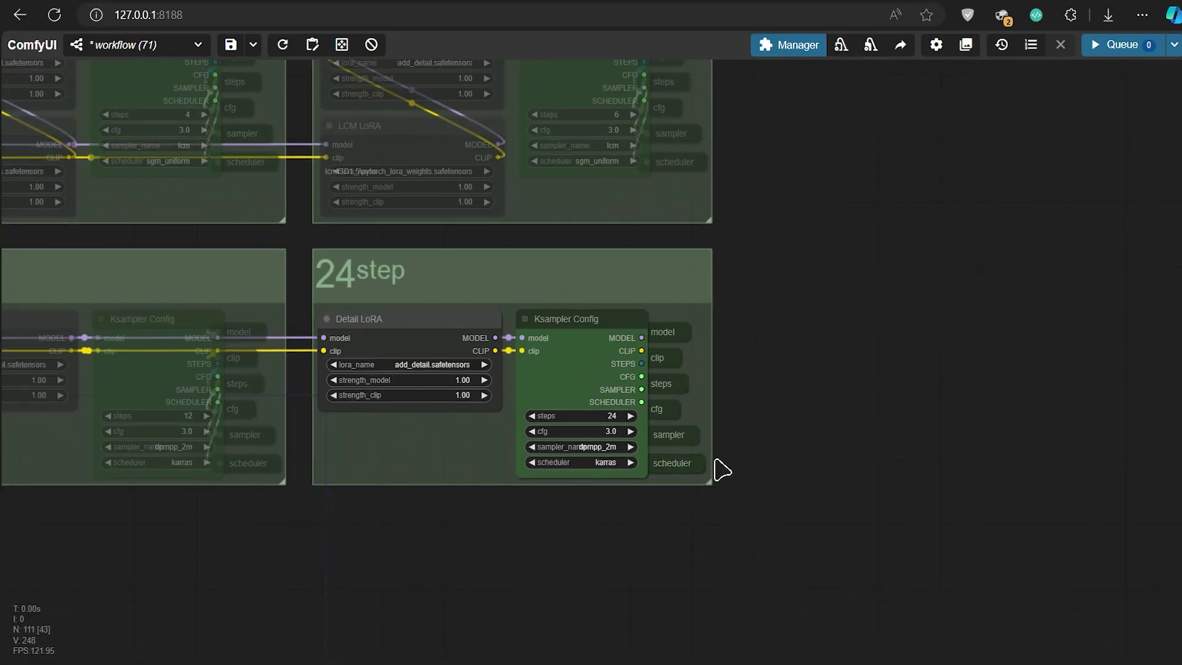
drag(468, 640, 486, 395)
scroll(552, 309, down, 2)
mouse_move(331, 554)
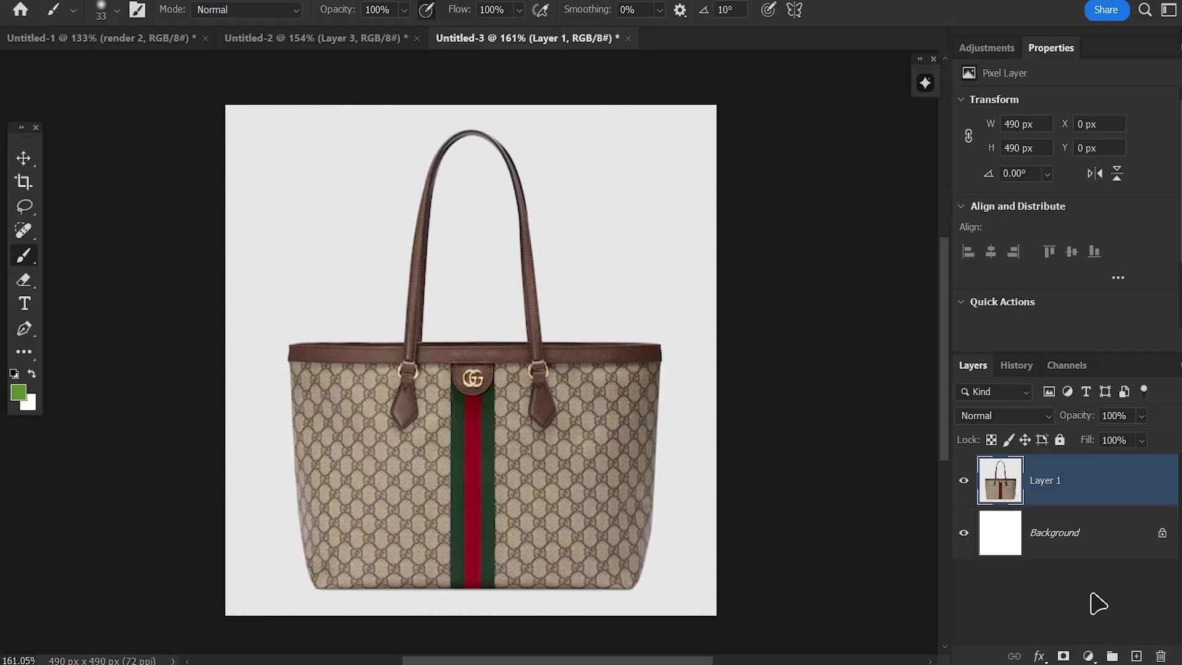
- In Photoshop, add a layer to the handbag document and paint a green stem rising from the bag's right rim with a dark red bloom
click(1136, 656)
alt+right_click(578, 349)
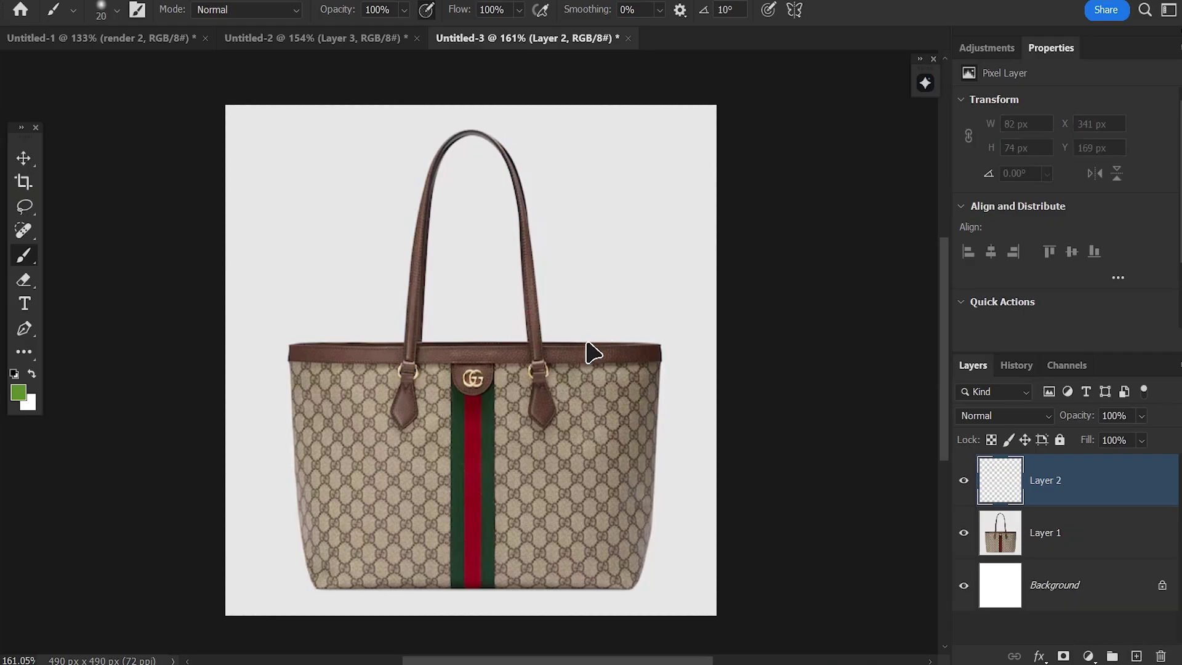
drag(585, 343, 659, 282)
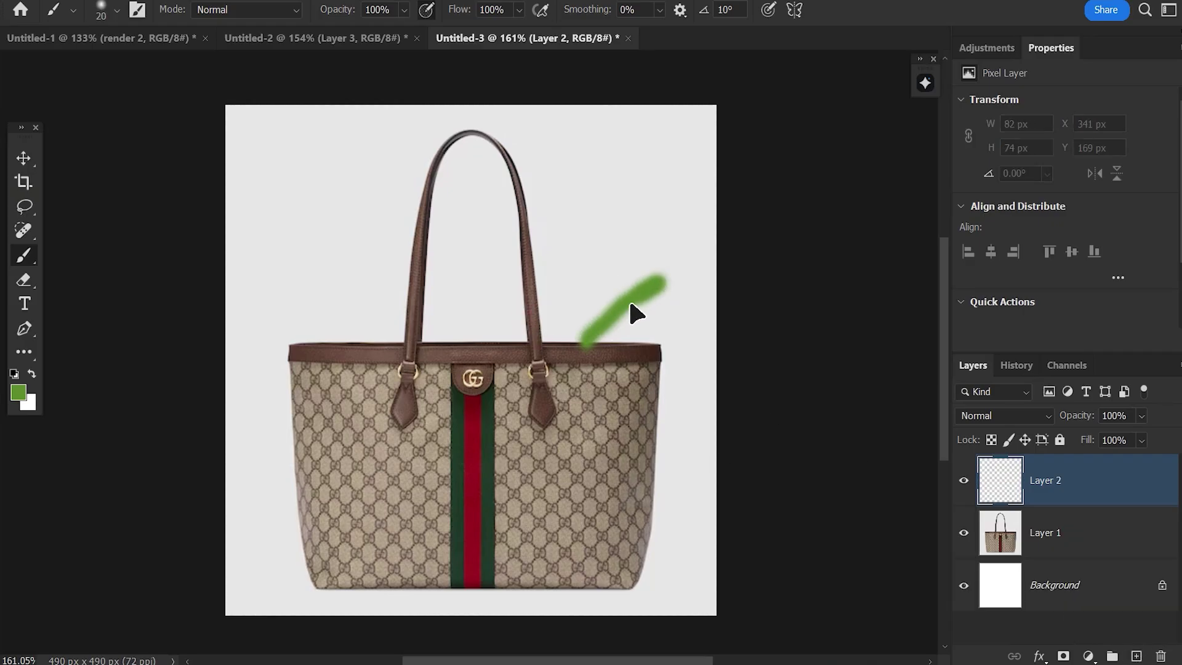
click(18, 392)
click(884, 528)
click(1022, 333)
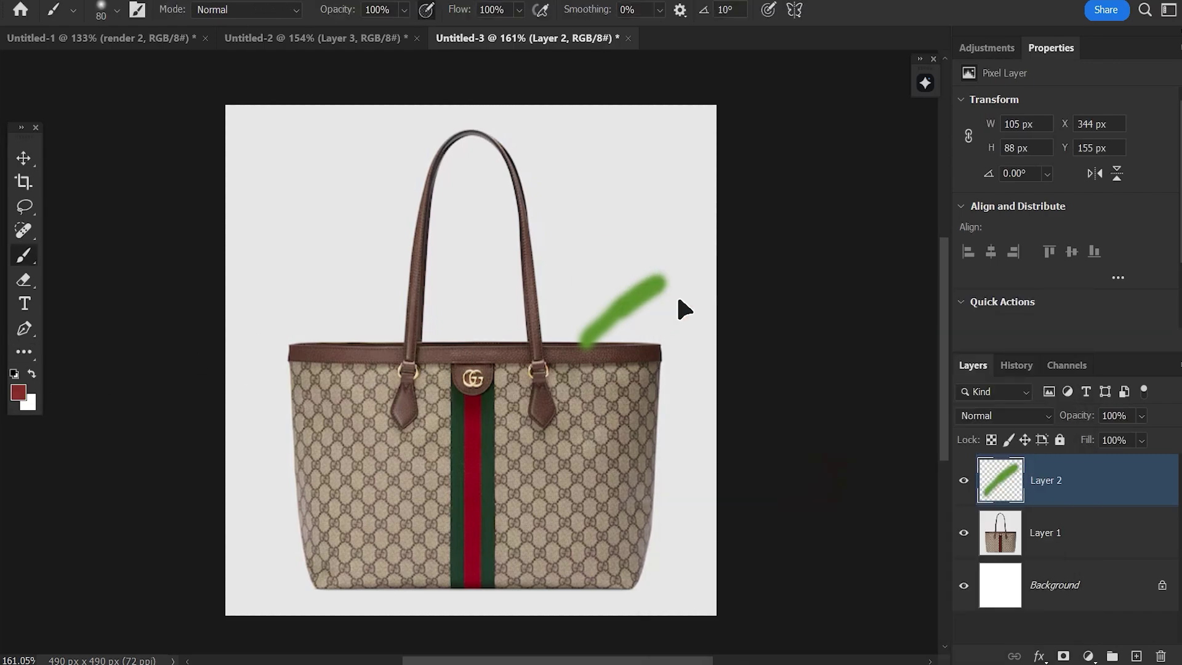
drag(671, 271, 665, 269)
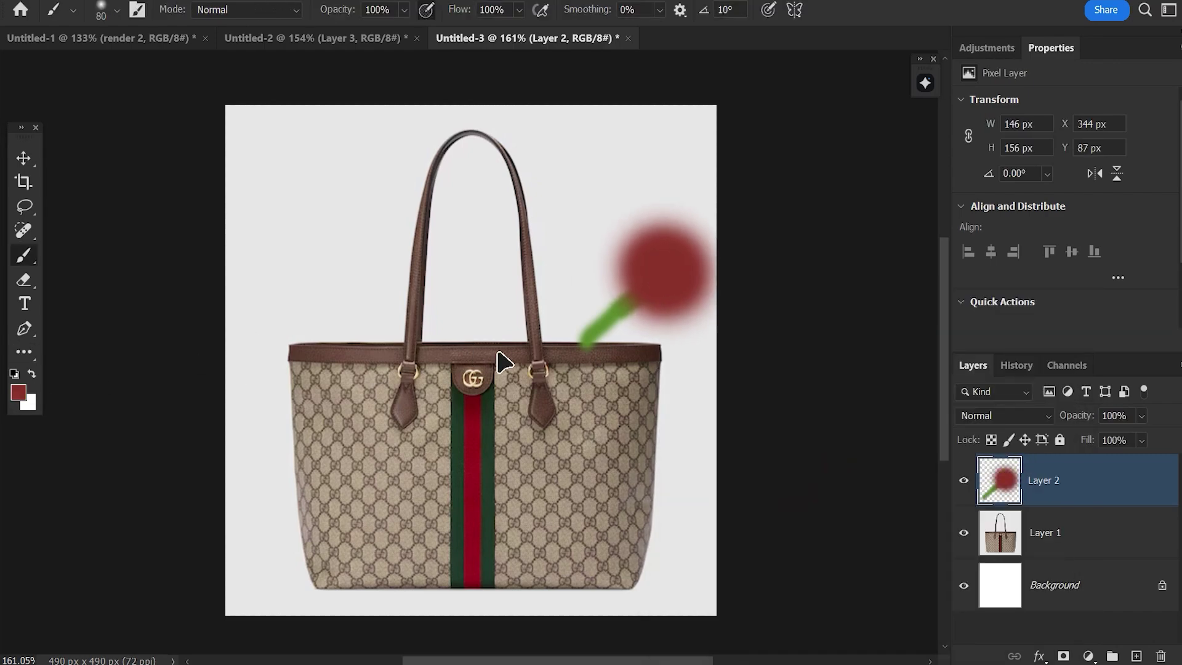
- Paint a green leaf on the red bloom's stem and a wavy green vine winding around the left handle
alt+click(615, 313)
drag(604, 311, 595, 297)
alt+right_click(533, 320)
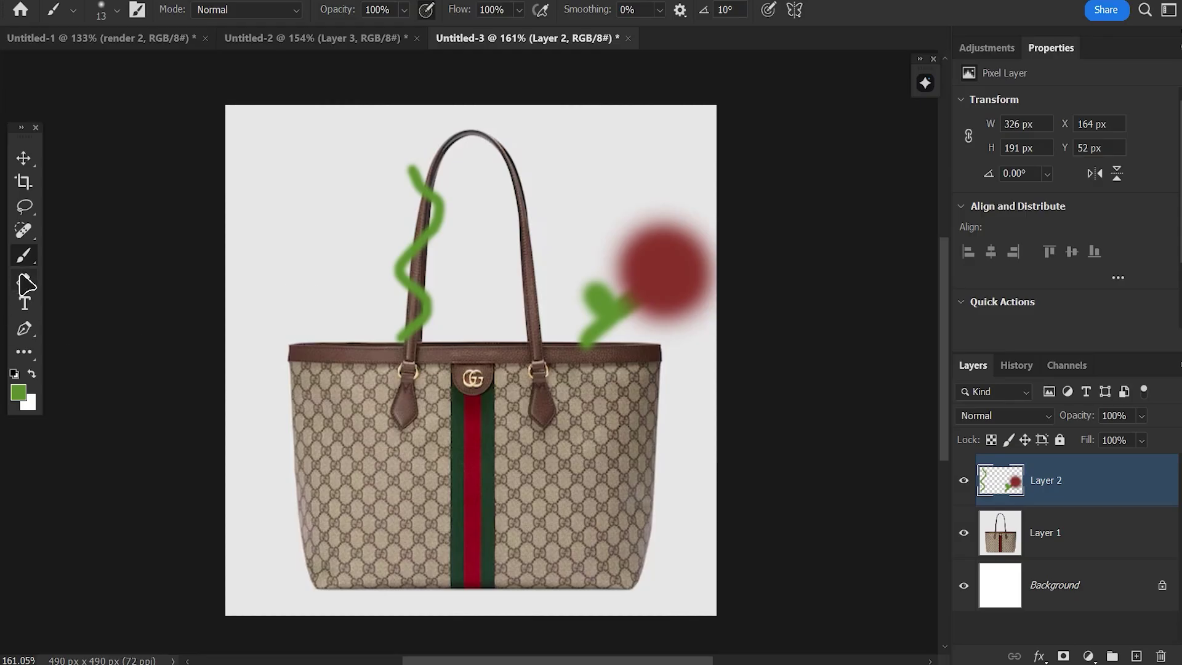
- Erase the vine where it passes behind the left handle and paint a yellow bloom at its upper end
click(24, 280)
scroll(482, 222, up, 5)
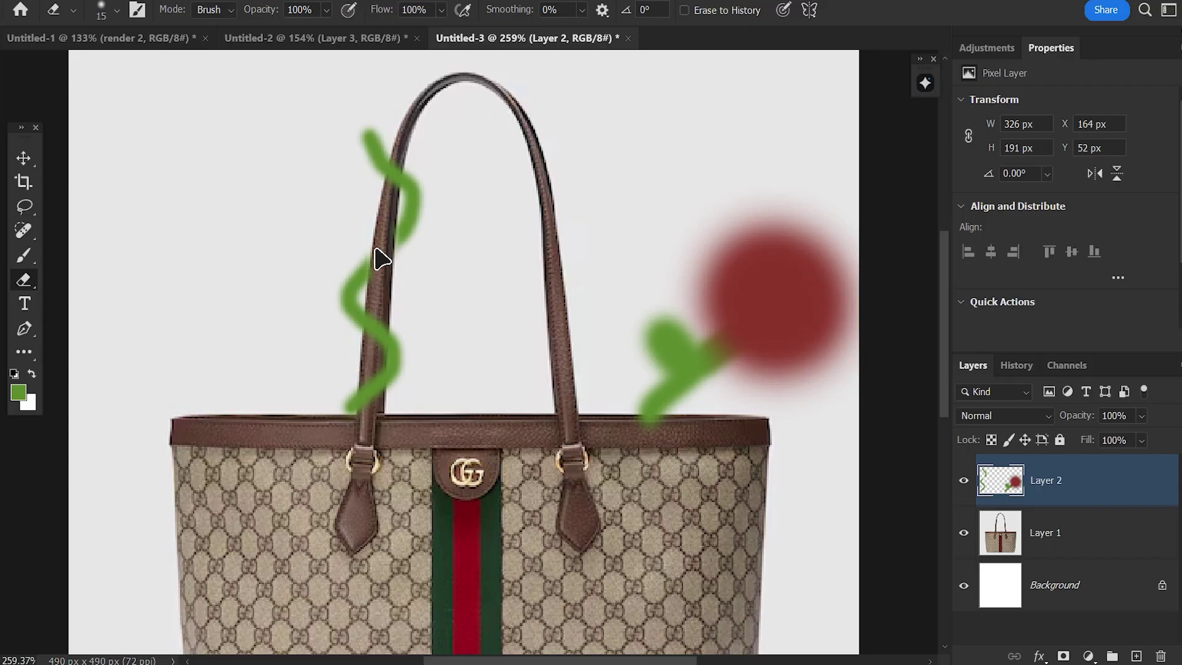
scroll(387, 257, down, 5)
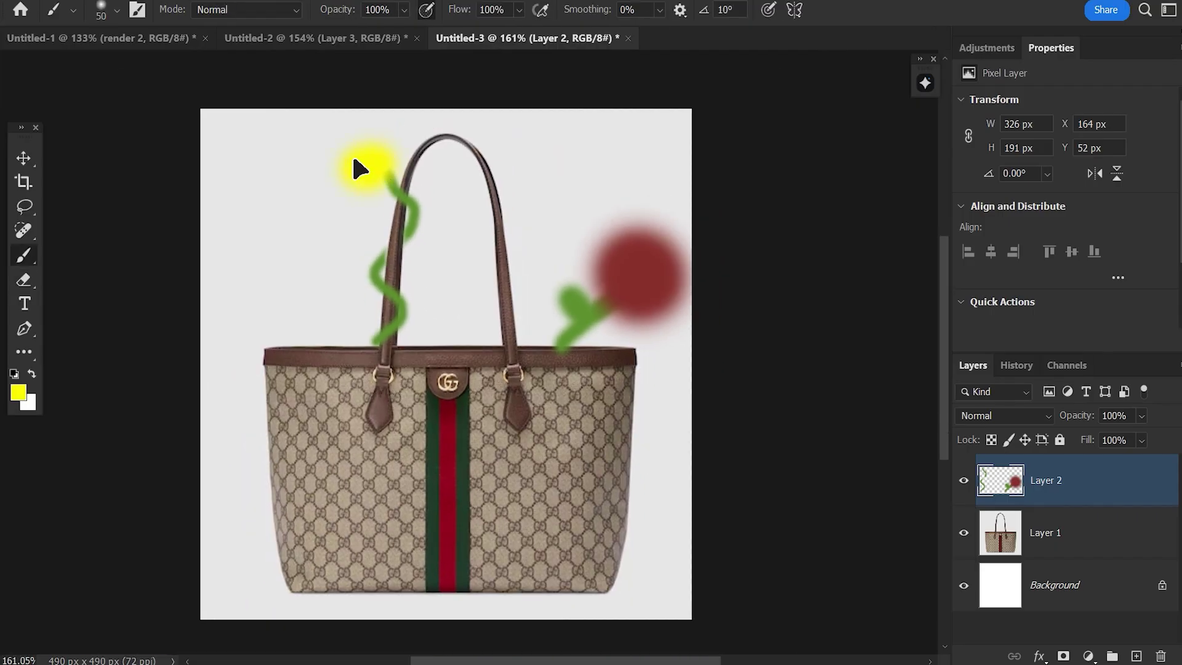
drag(353, 159, 381, 166)
- Replace the AI Panel prompt with "flower"
click(925, 85)
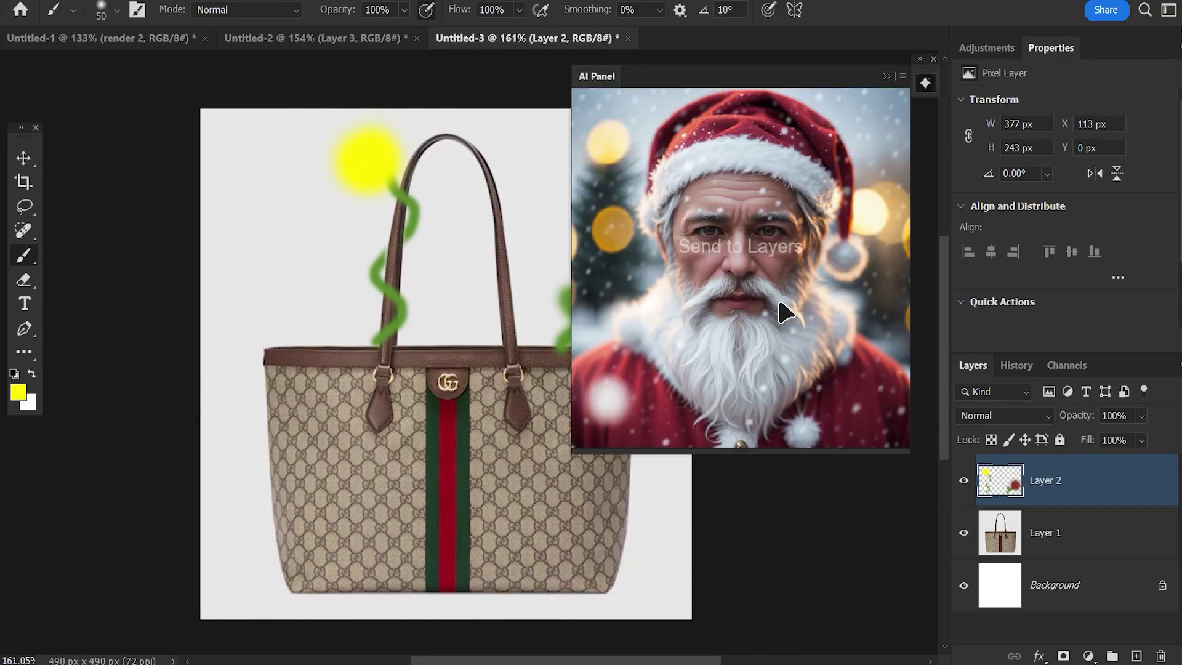
click(707, 421)
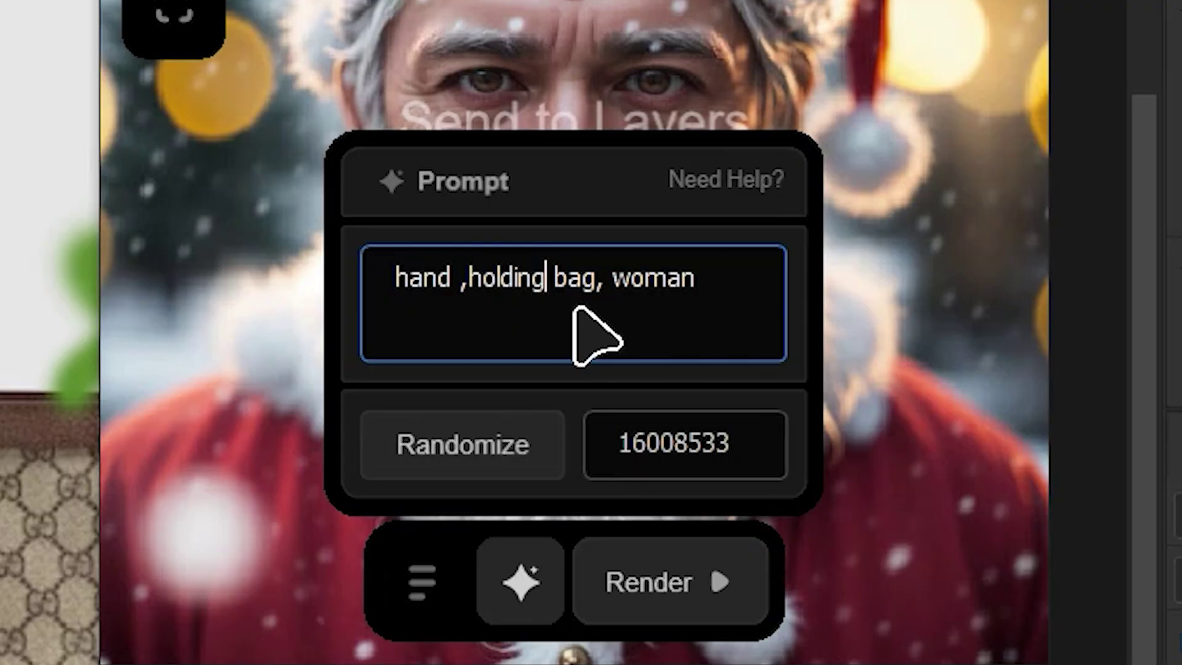
key(ctrl+a)
text(flower)
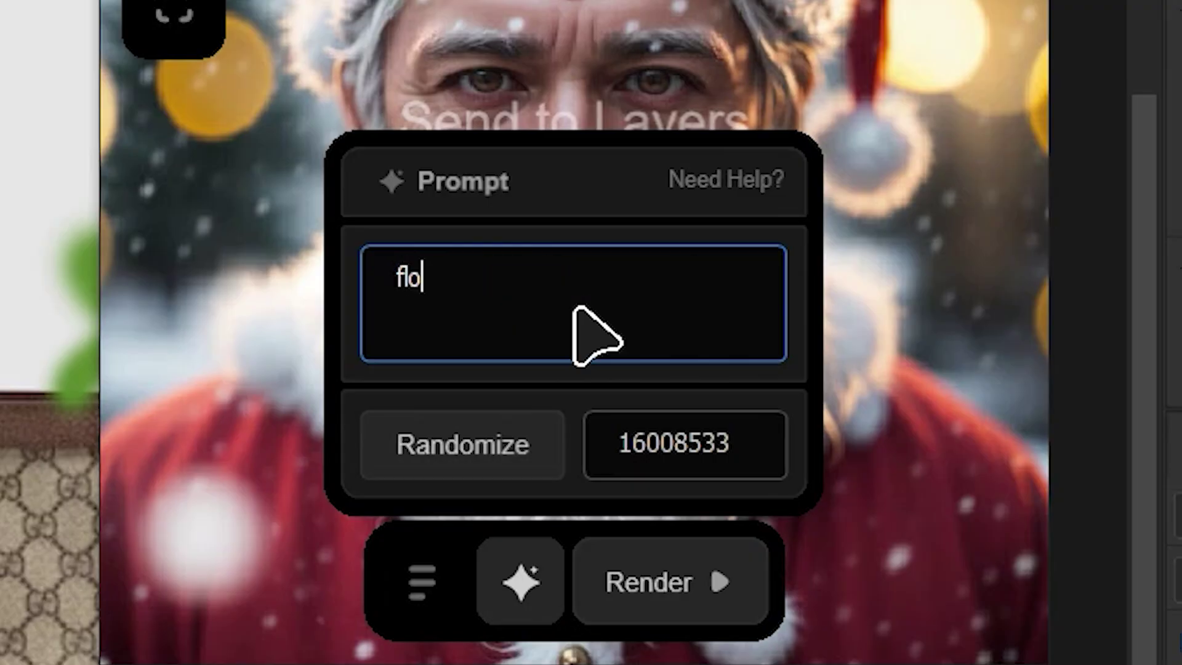
- Render the image with the img 2 img (line cn) preset and the LCM 4step render setting
click(422, 581)
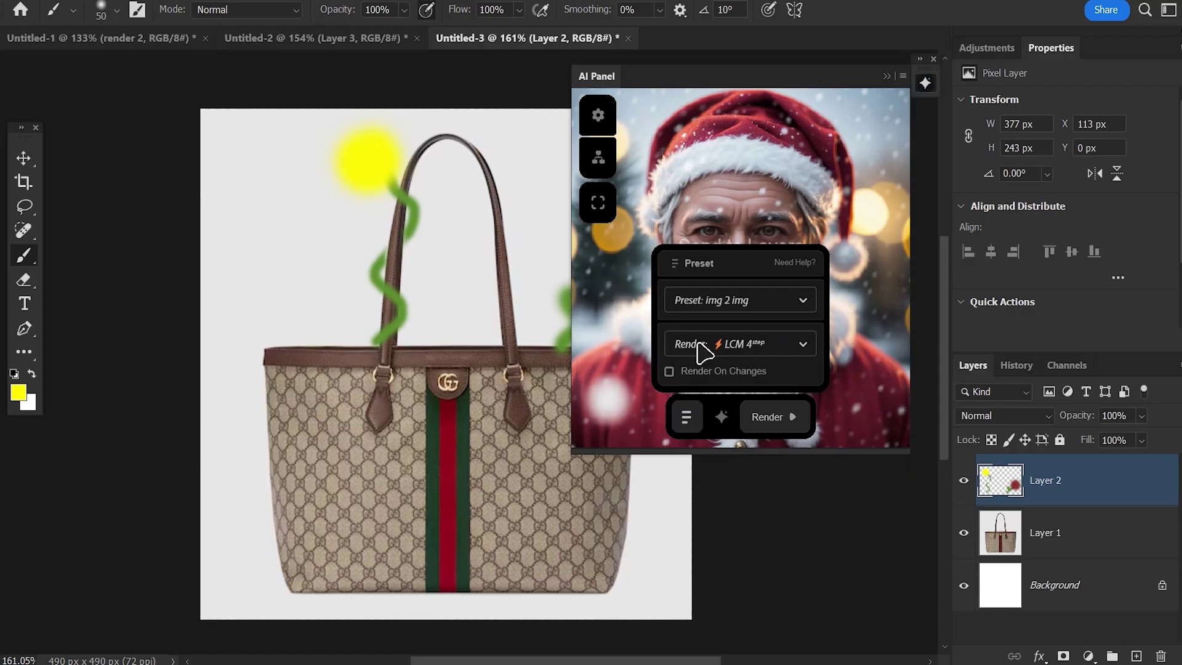
click(725, 302)
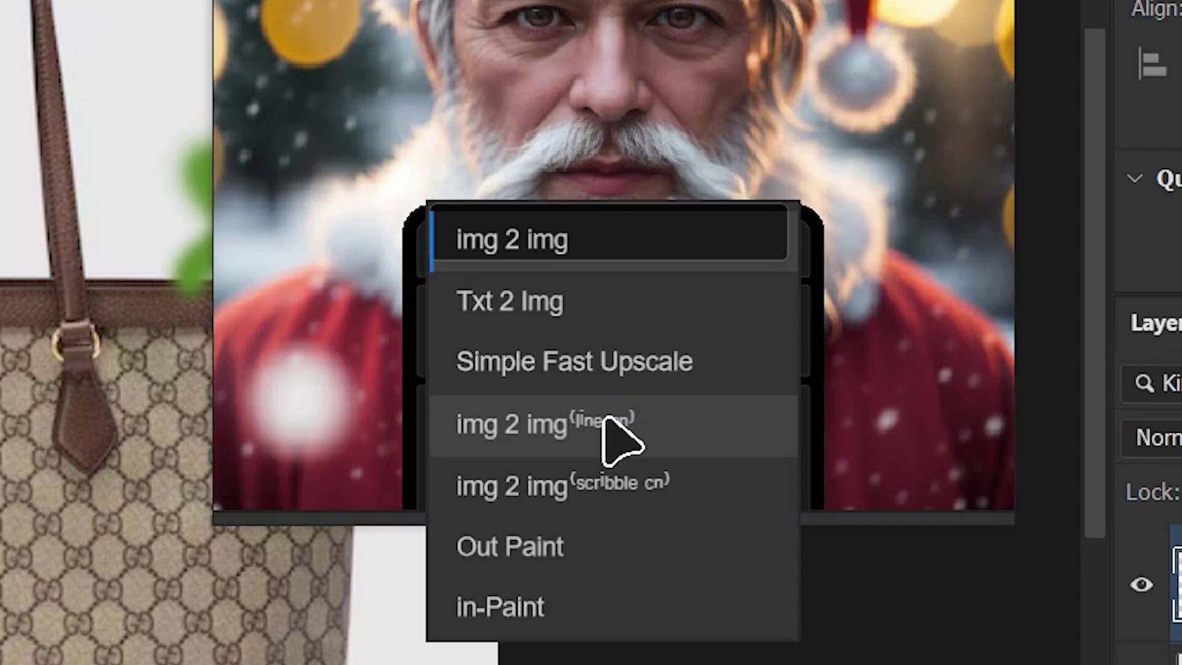
click(616, 437)
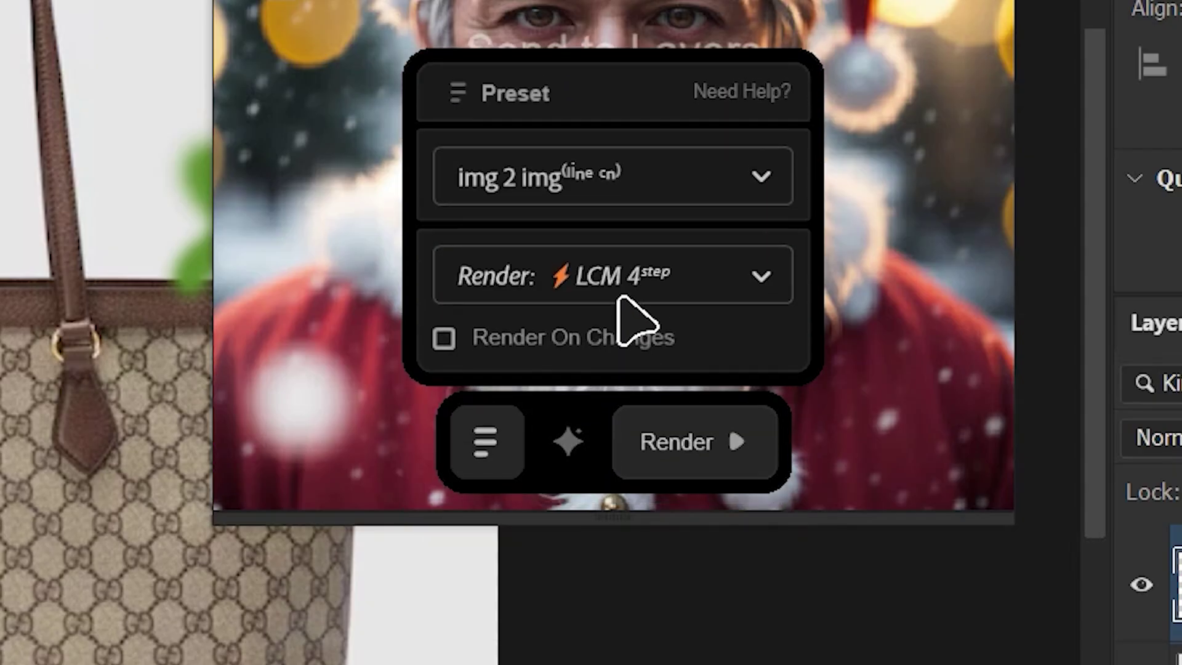
click(634, 274)
click(609, 360)
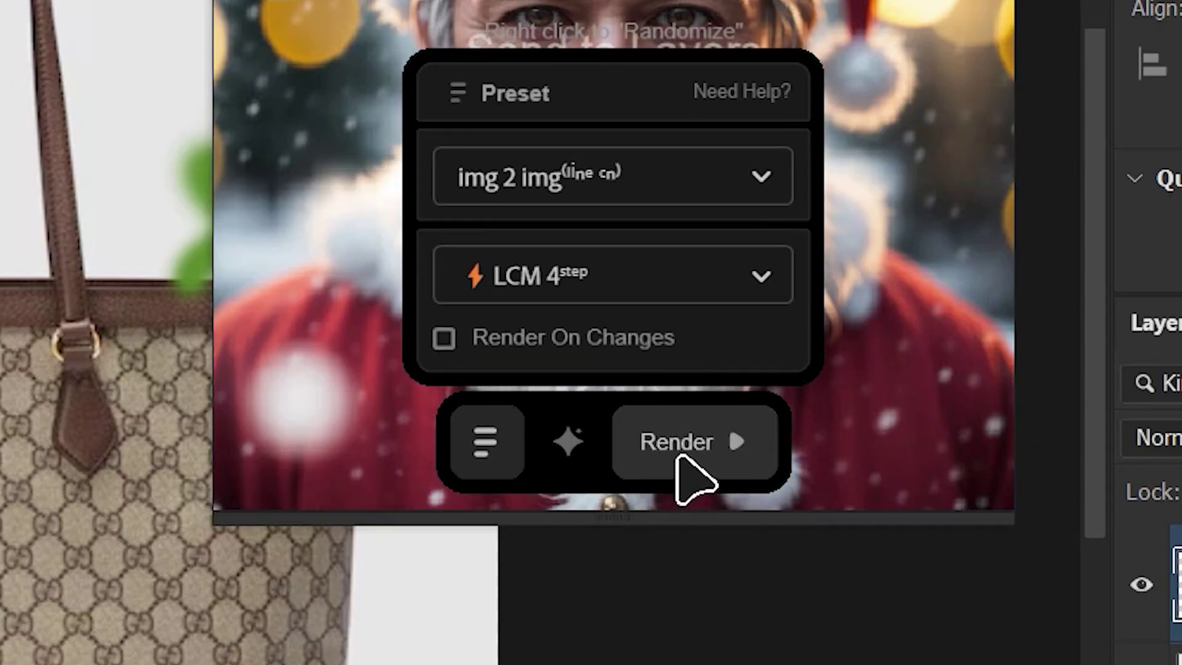
click(677, 446)
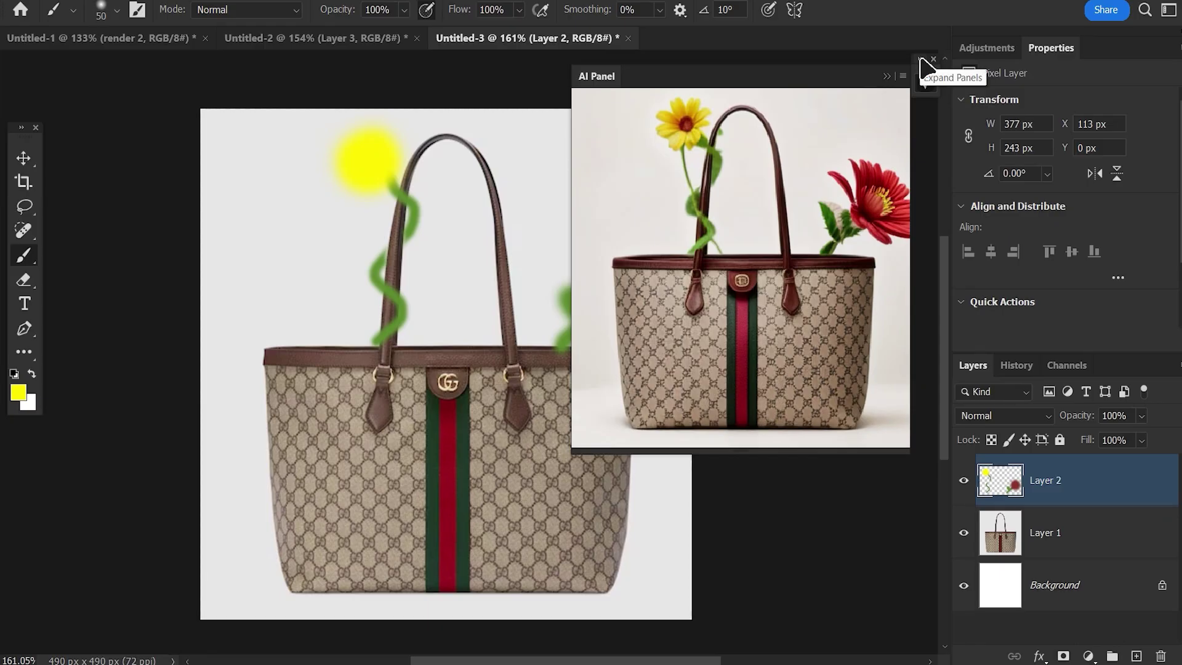
- Render two more flower variations in the AI Panel and send the last one to the document's layers
click(923, 61)
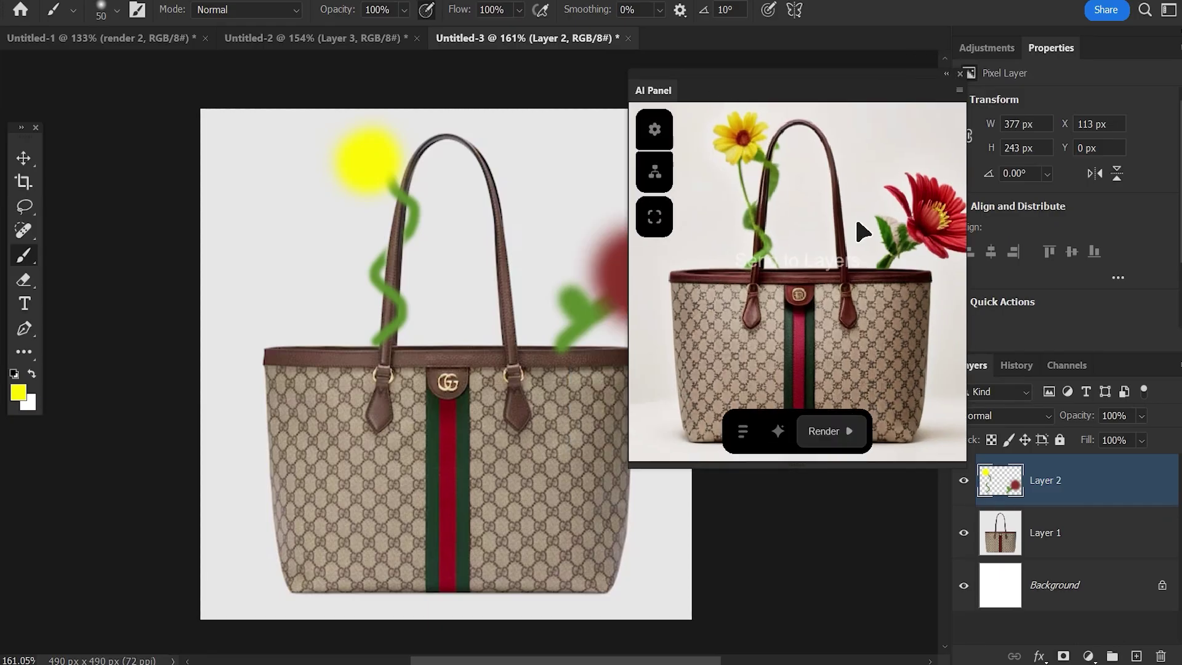
click(830, 434)
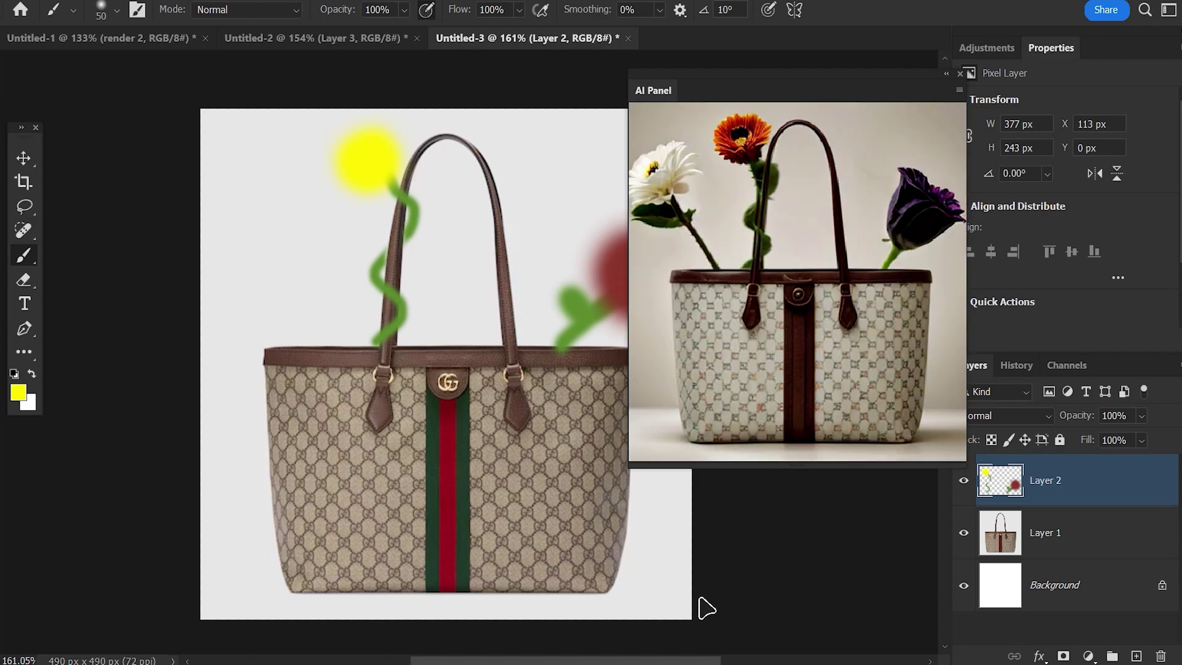
mouse_move(937, 246)
click(843, 430)
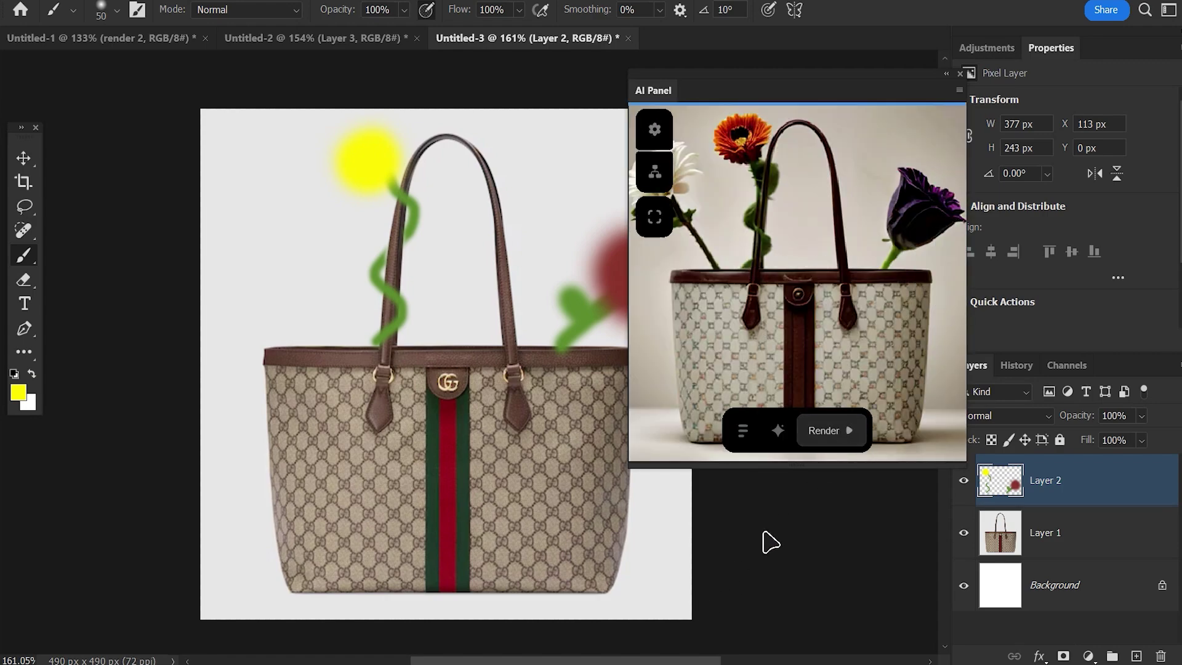
click(818, 309)
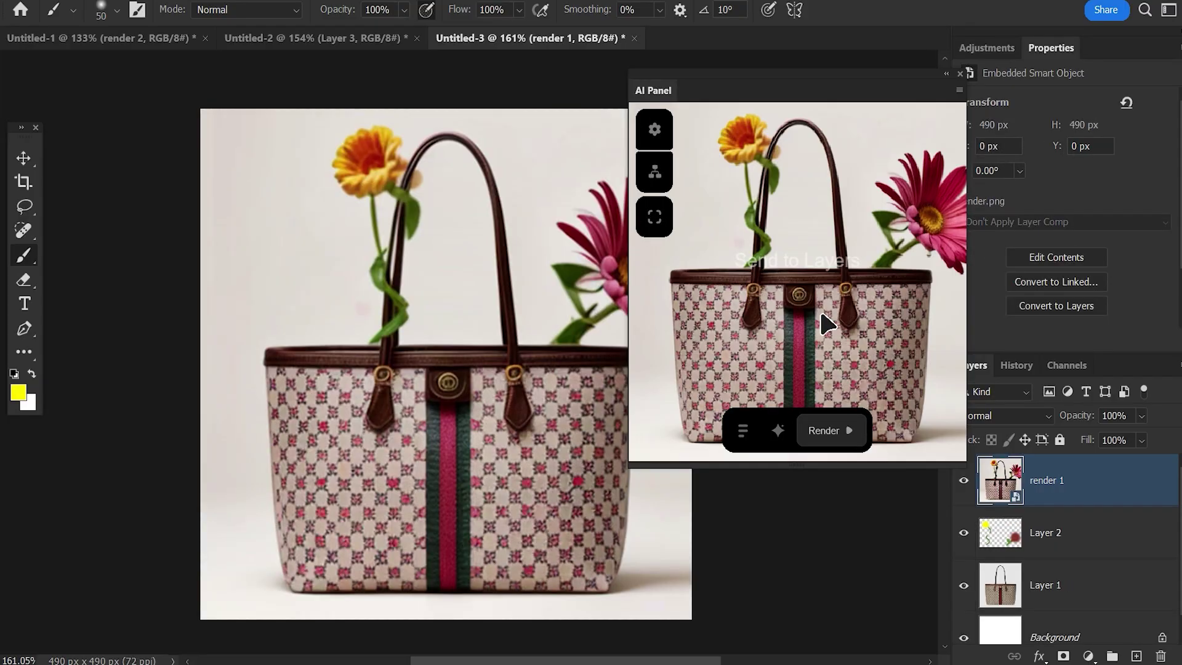
- Add a black mask to the render 1 layer and paint it white over both flowers to reveal them
drag(805, 81, 902, 62)
alt+click(1062, 656)
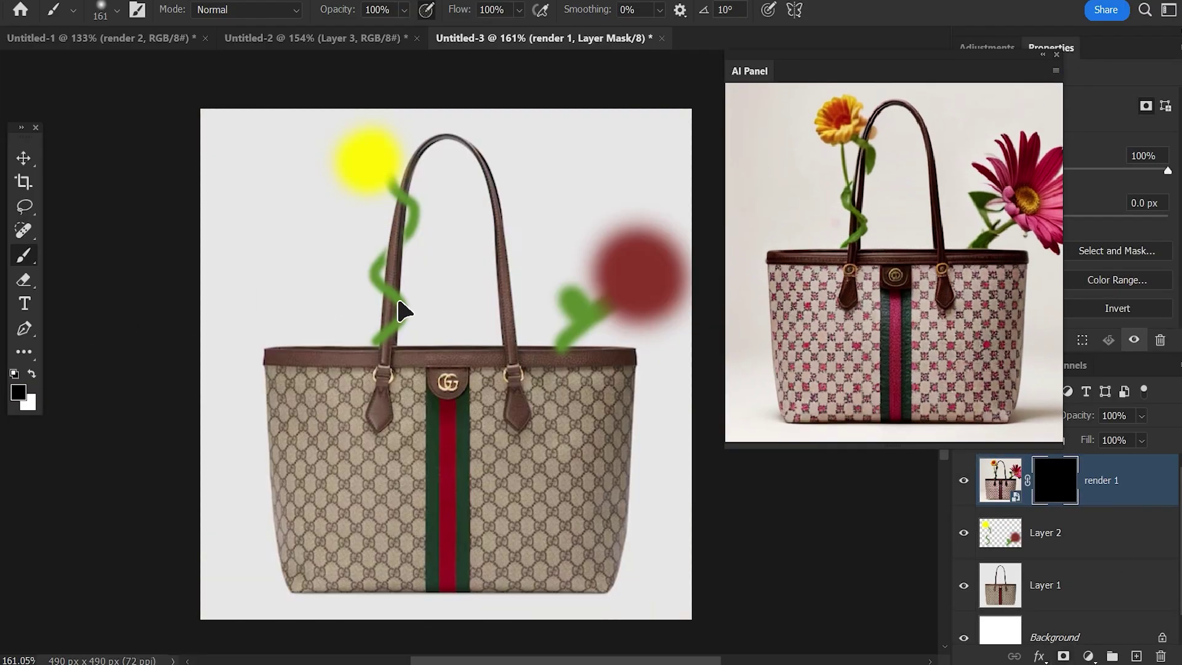
key(x)
mouse_move(403, 311)
mouse_down()
mouse_move(388, 272)
mouse_move(443, 229)
mouse_move(651, 224)
mouse_move(550, 353)
mouse_up()
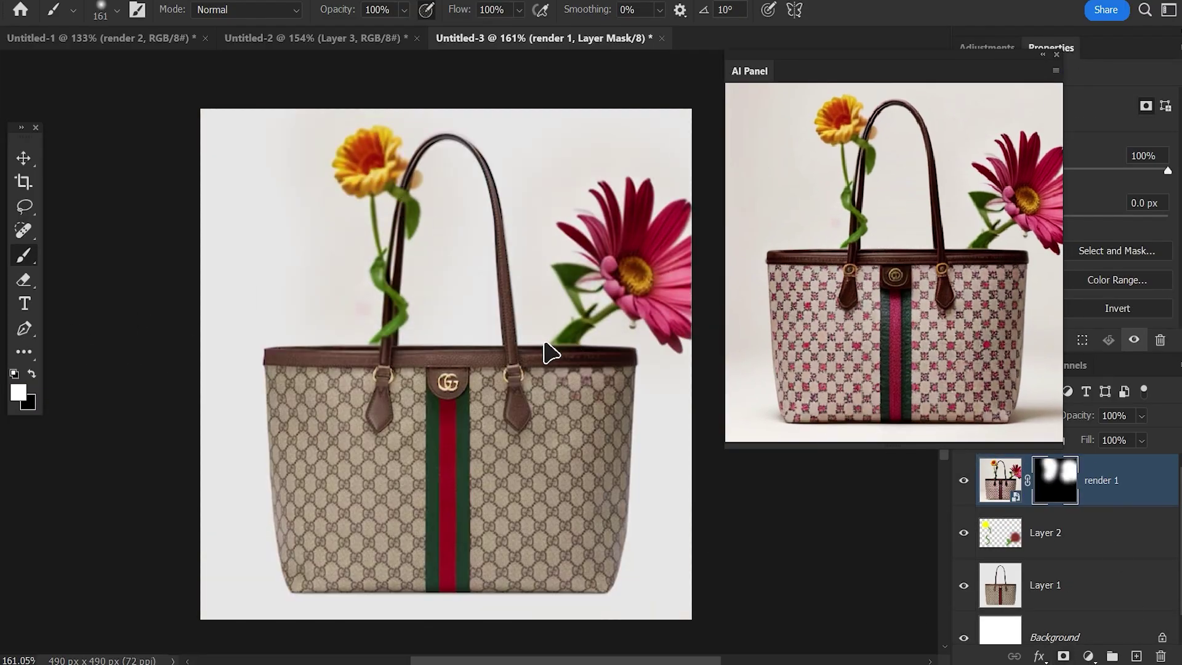
drag(561, 517, 554, 623)
key(ctrl+z)
mouse_move(631, 594)
mouse_down()
mouse_move(674, 585)
mouse_move(634, 611)
mouse_up()
key(ctrl+z)
- Paint the render 1 mask white around the bag's base to reveal the rendered shadows, enlarging the brush to 175
alt+right_click(653, 569)
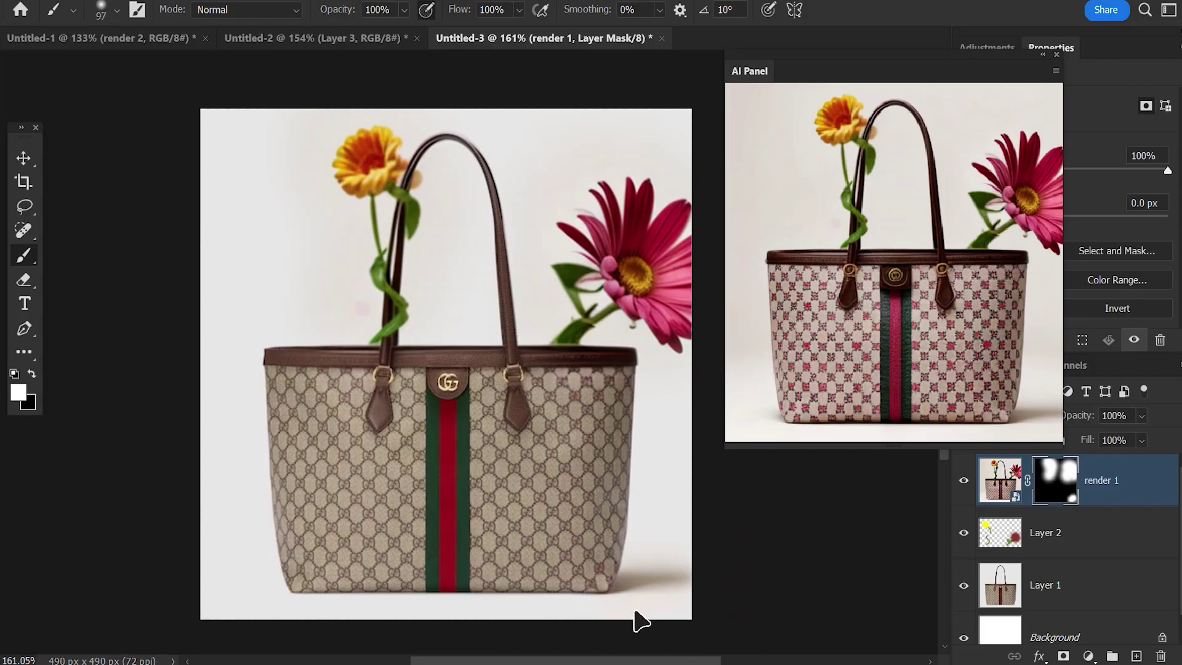
key(bracketright)
key(bracketright)
key(bracketright)
key(bracketright)
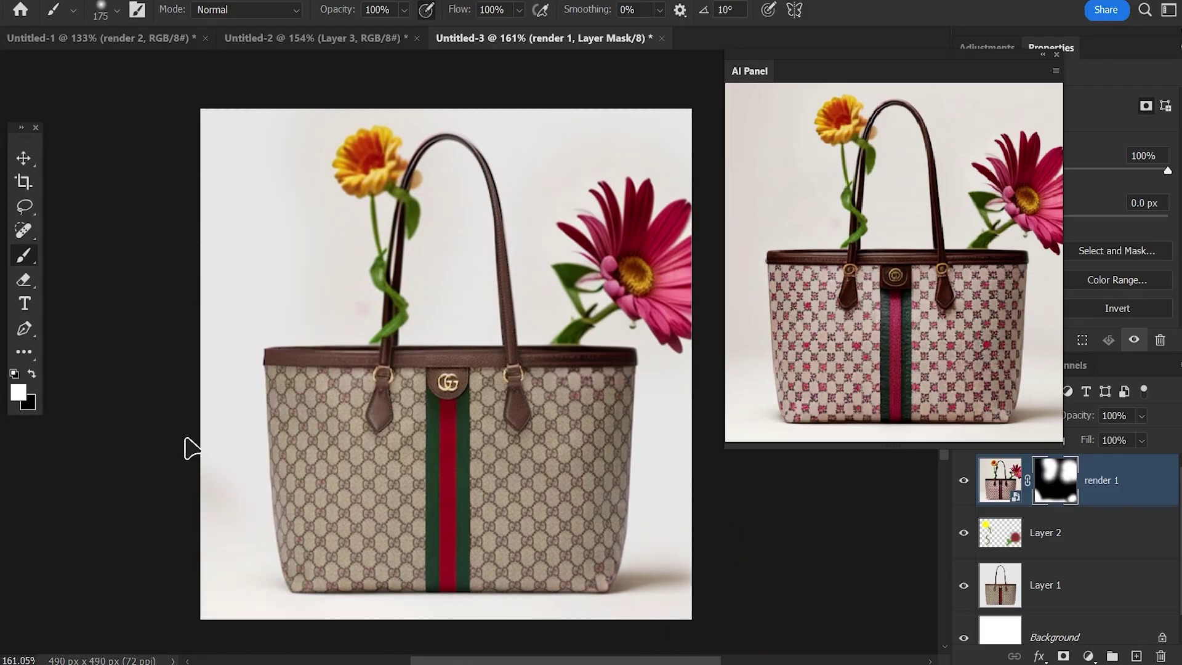
- Compare the handbag image with the render 1 and Layer 2 layers hidden and shown
scroll(485, 466, down, 2)
click(963, 480)
click(963, 480)
click(963, 480)
click(963, 480)
click(963, 480)
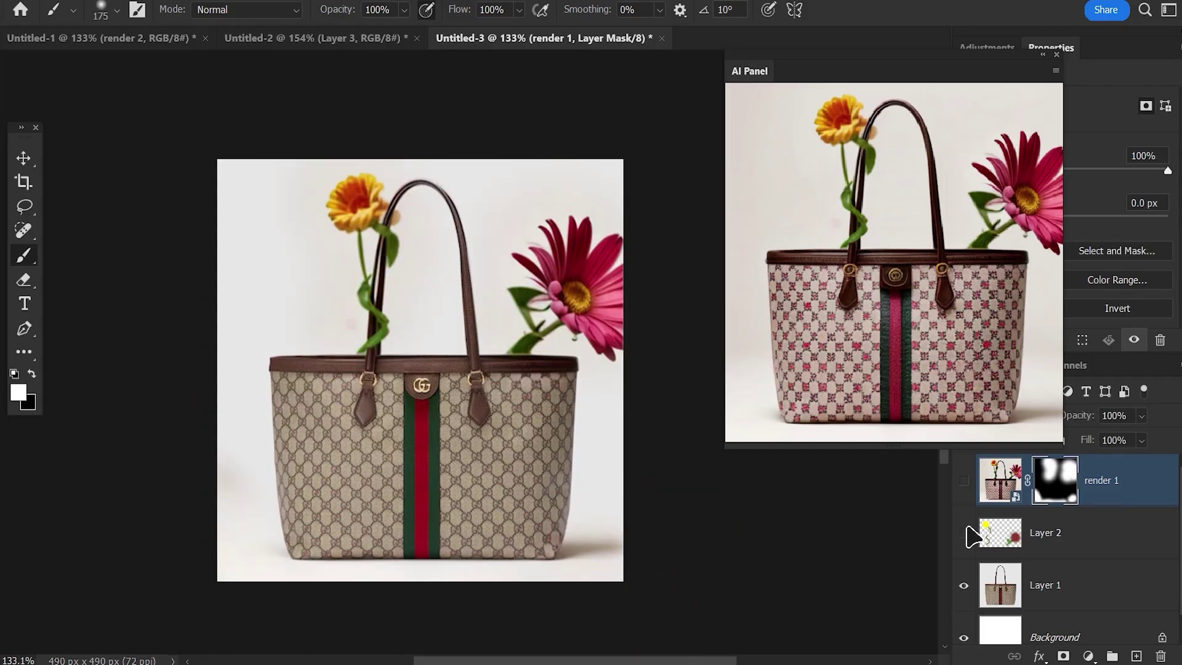
click(964, 480)
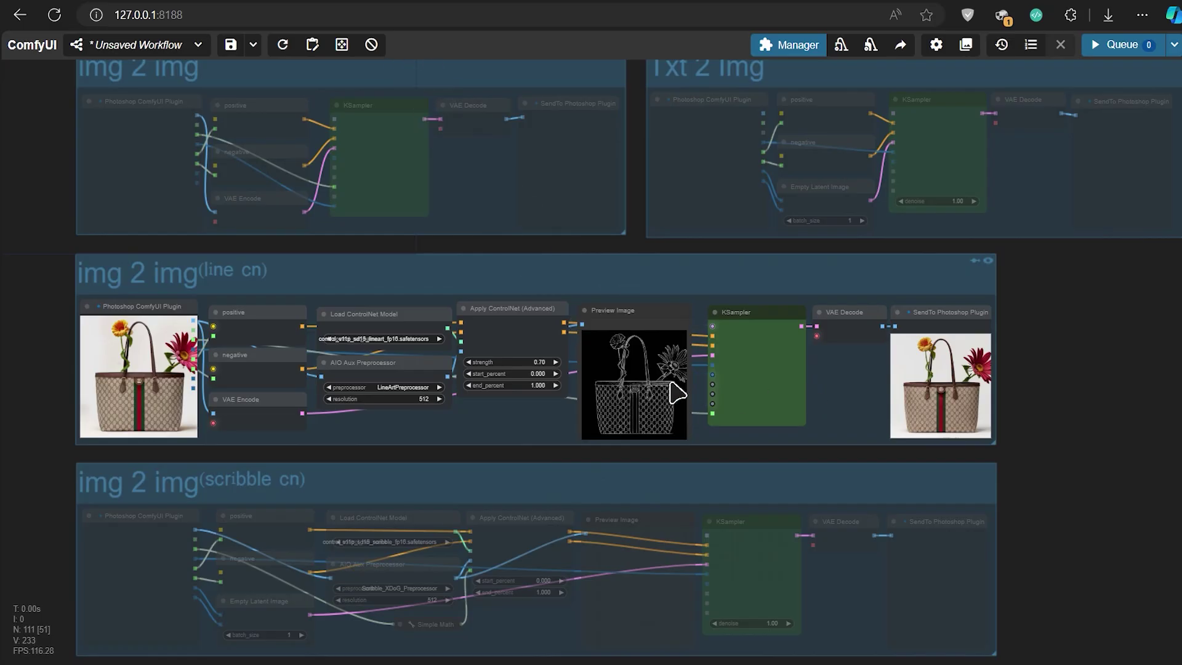
- In ComfyUI, examine the img 2 img (line cn) group's input image, line art preview, ControlNet nodes and output
scroll(677, 393, up, 7)
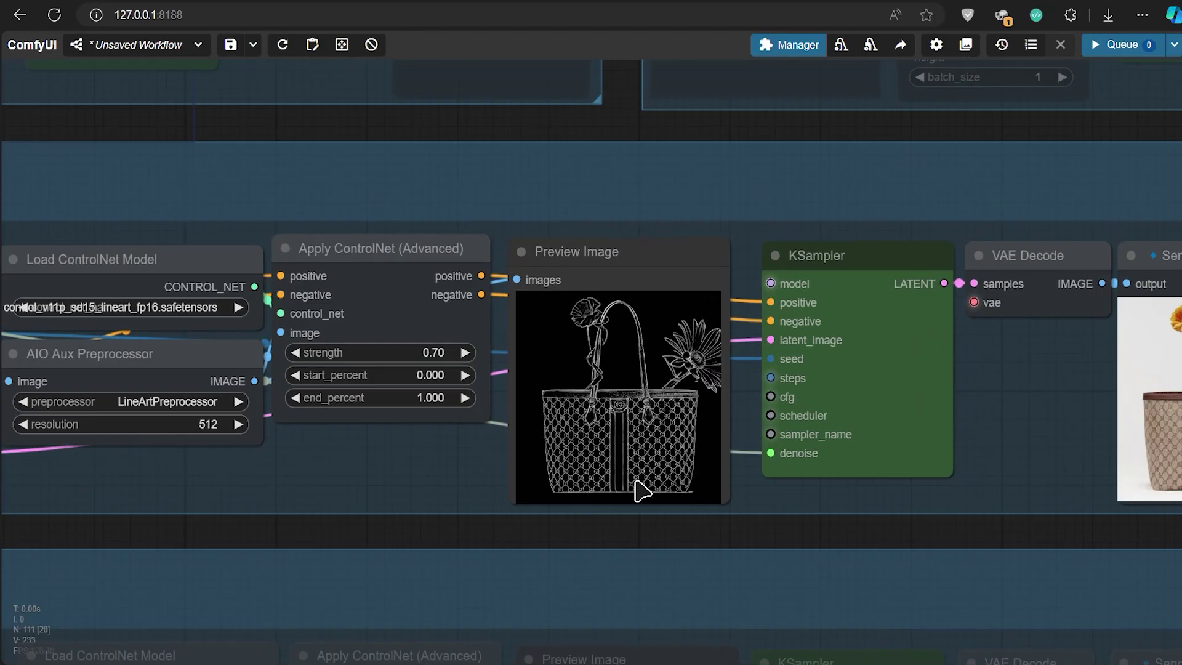
scroll(619, 469, down, 5)
drag(355, 482, 522, 466)
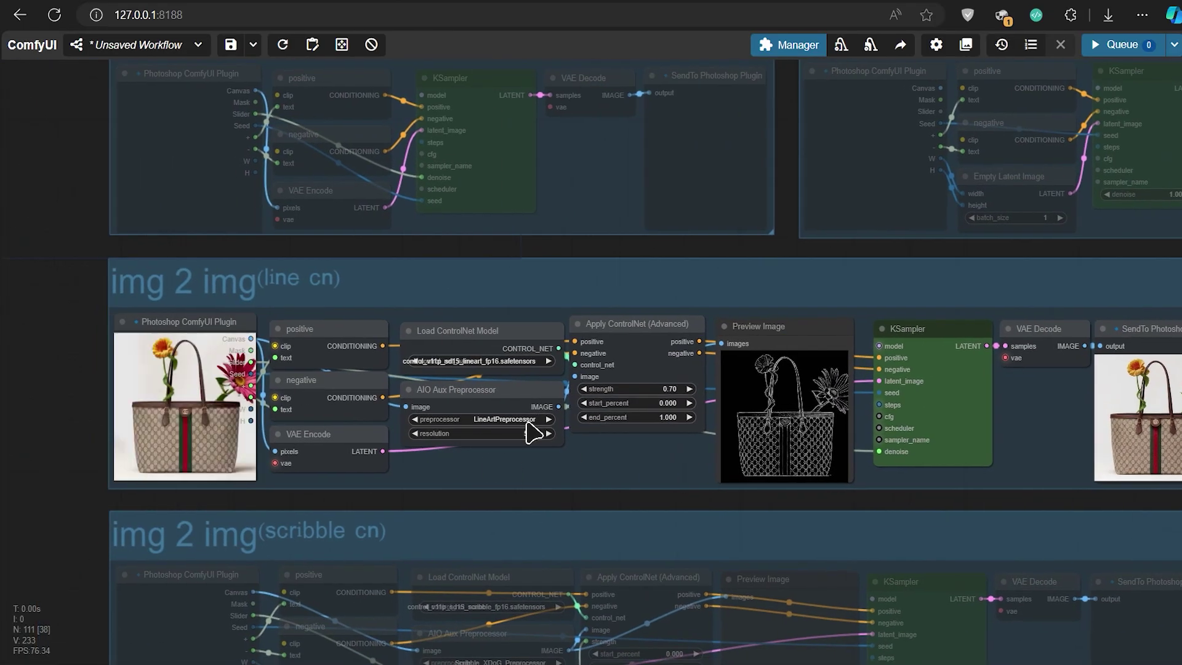
drag(774, 493, 579, 494)
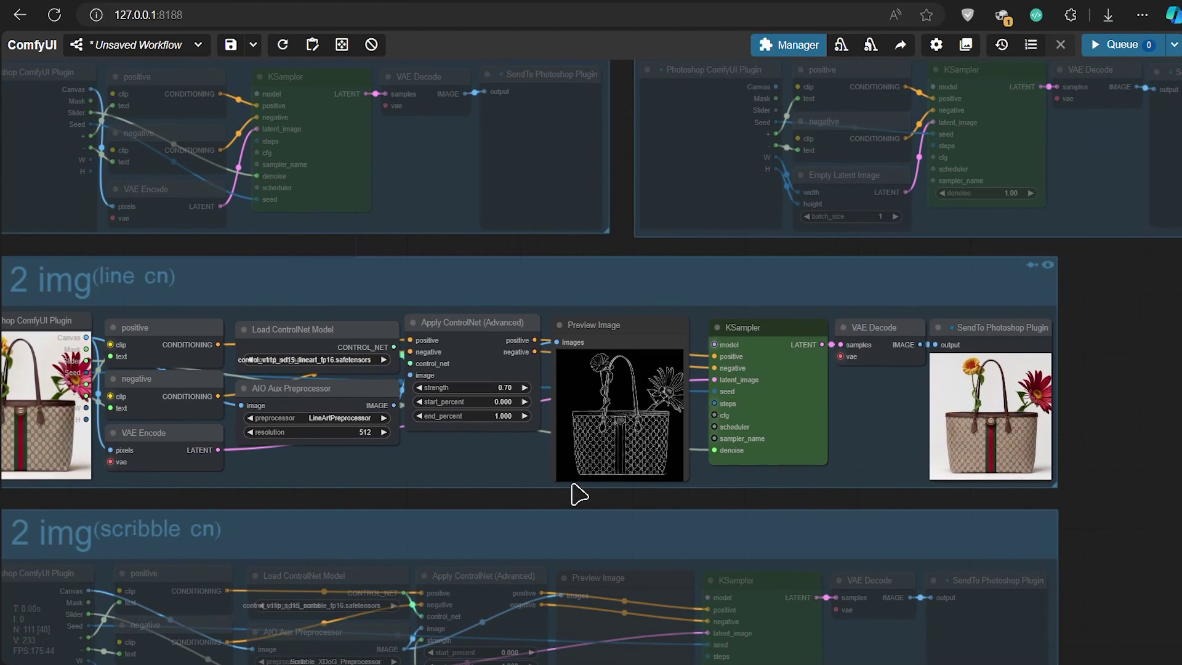
scroll(571, 479, down, 2)
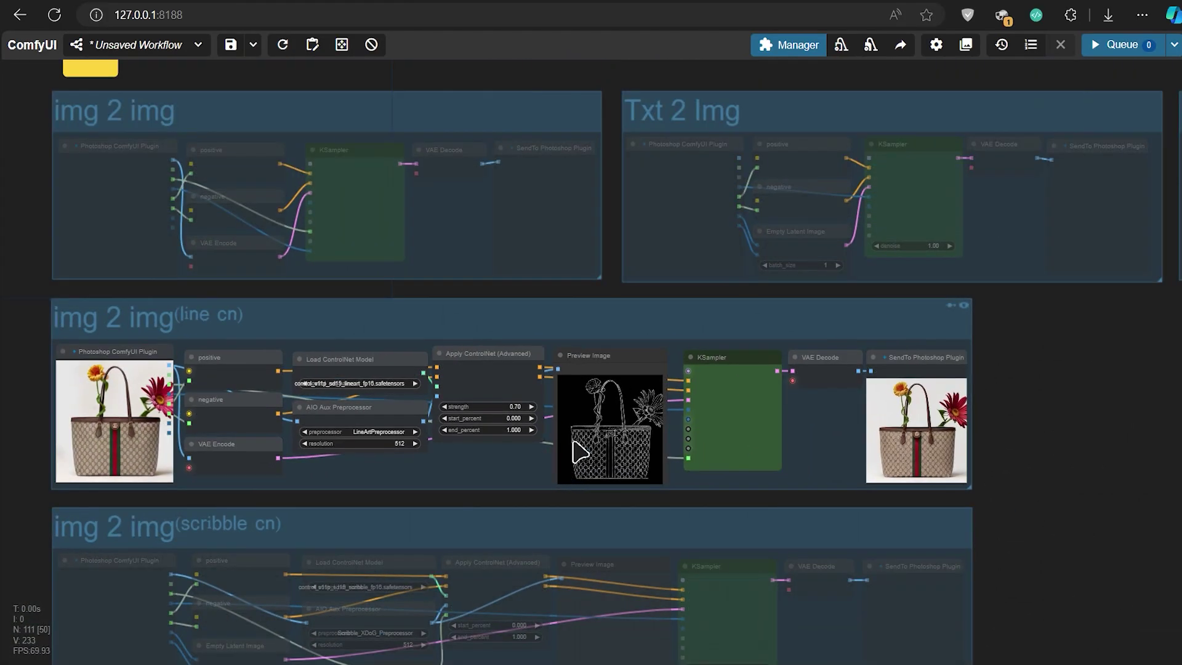
scroll(907, 391, right, 2)
scroll(902, 391, down, 1)
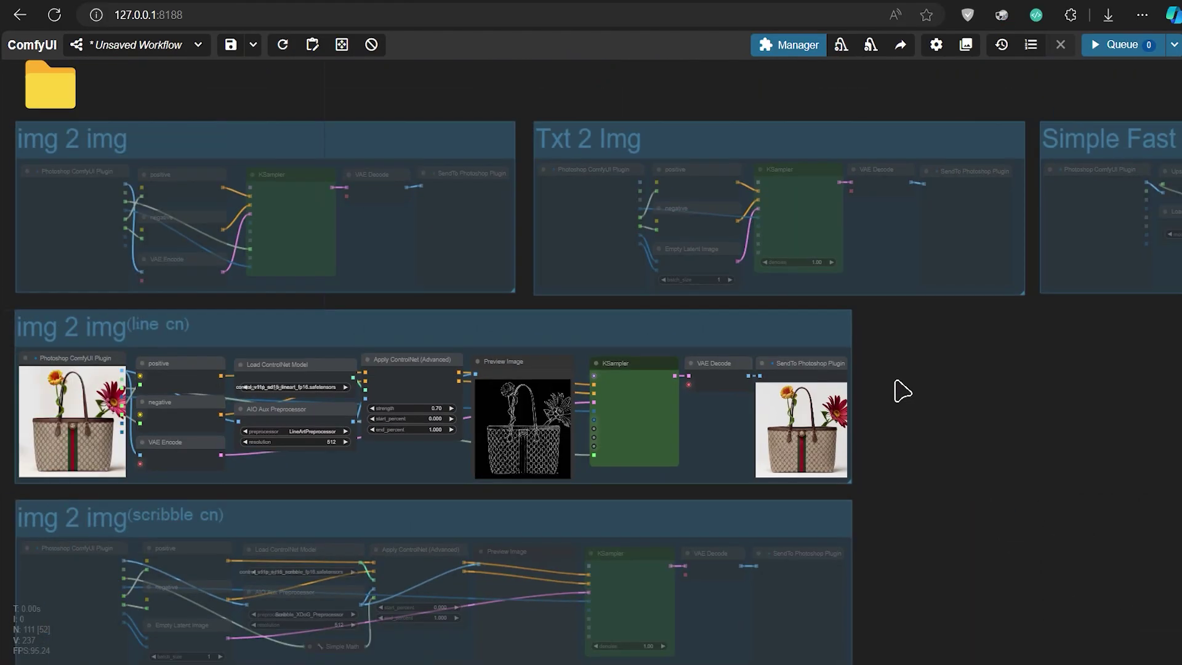
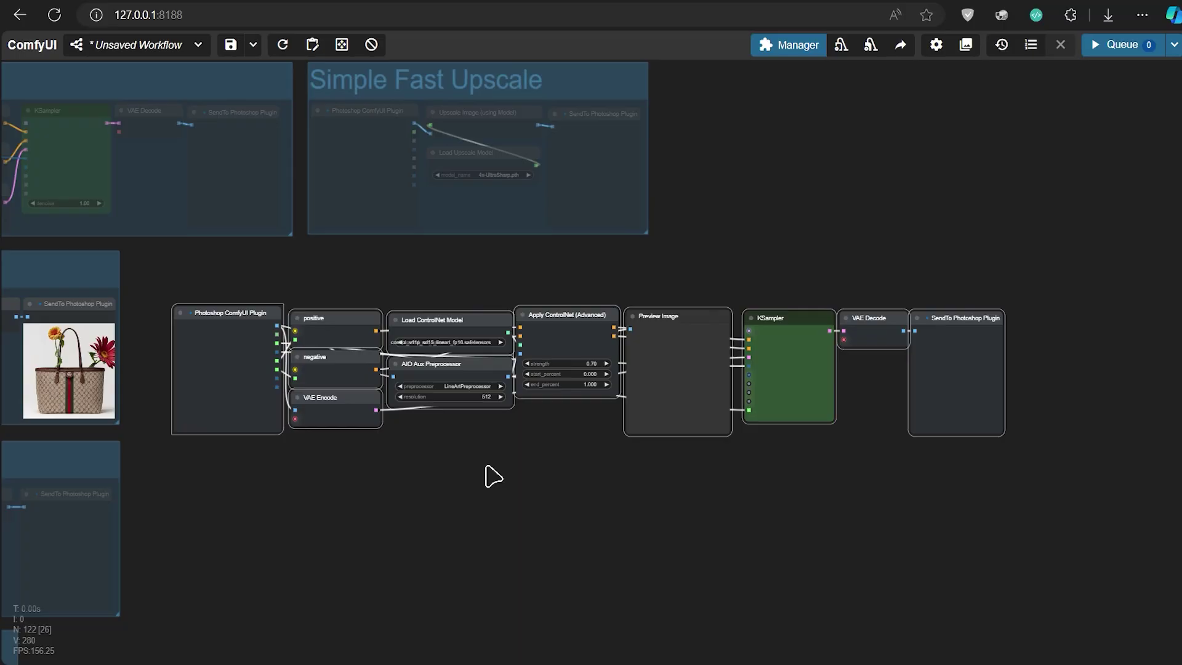
- Group the selected line ControlNet nodes and title the group IPA - Line Controlent
right_click(467, 474)
click(511, 424)
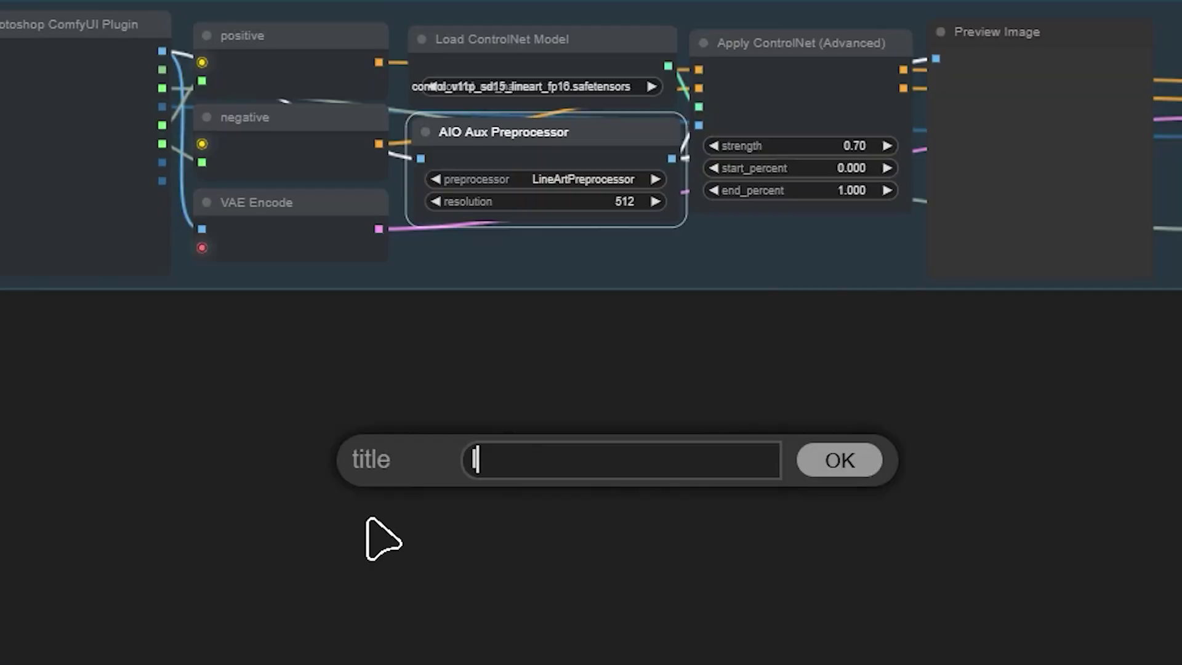
text(IPA - Line Controlent)
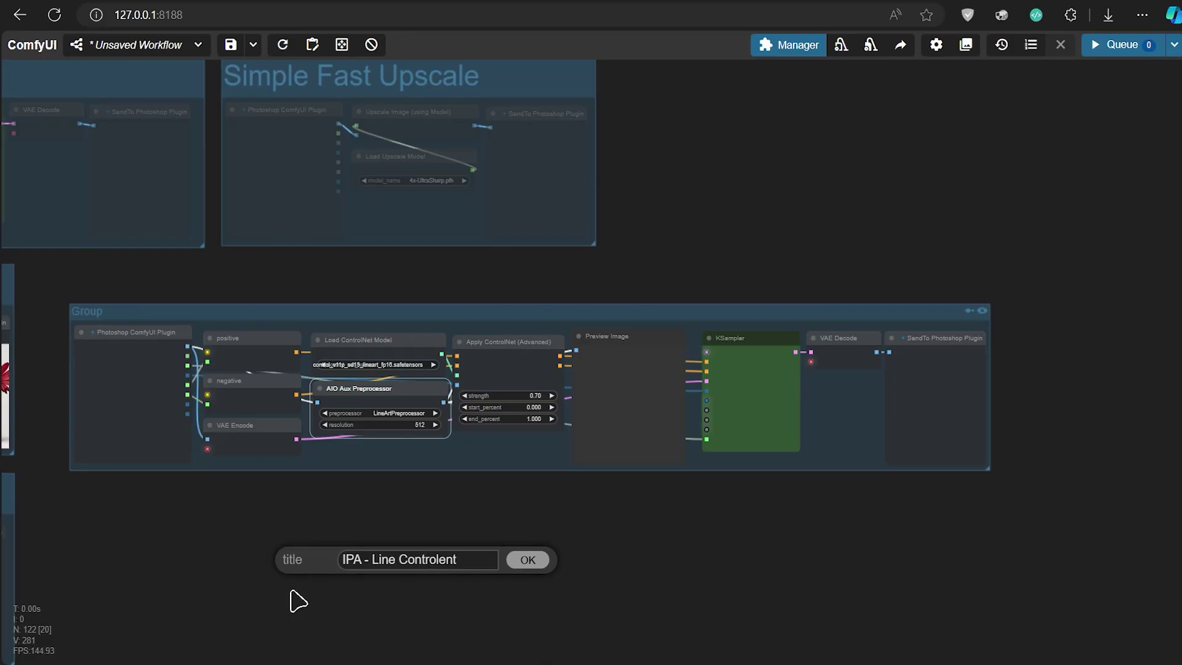
key(Return)
- Add an IPAdapter Advanced node in the empty space below the IPA - Line Controlent group
drag(707, 483, 572, 451)
scroll(572, 446, up, 1)
scroll(480, 456, up, 1)
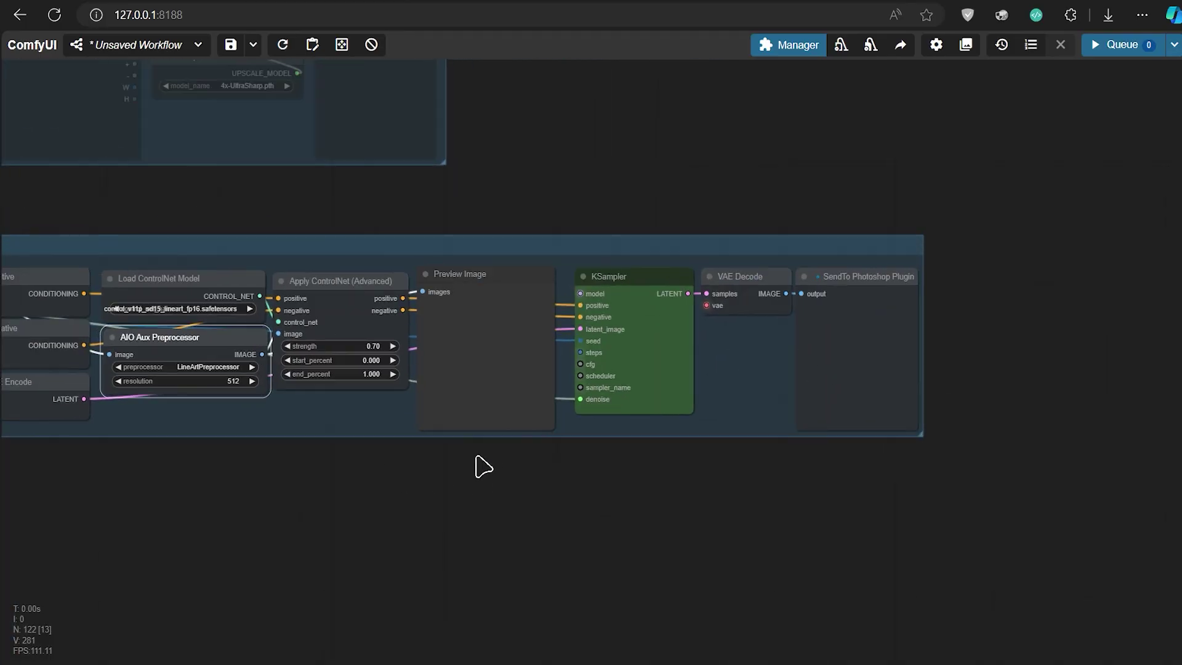
double_click(416, 505)
text(ipada)
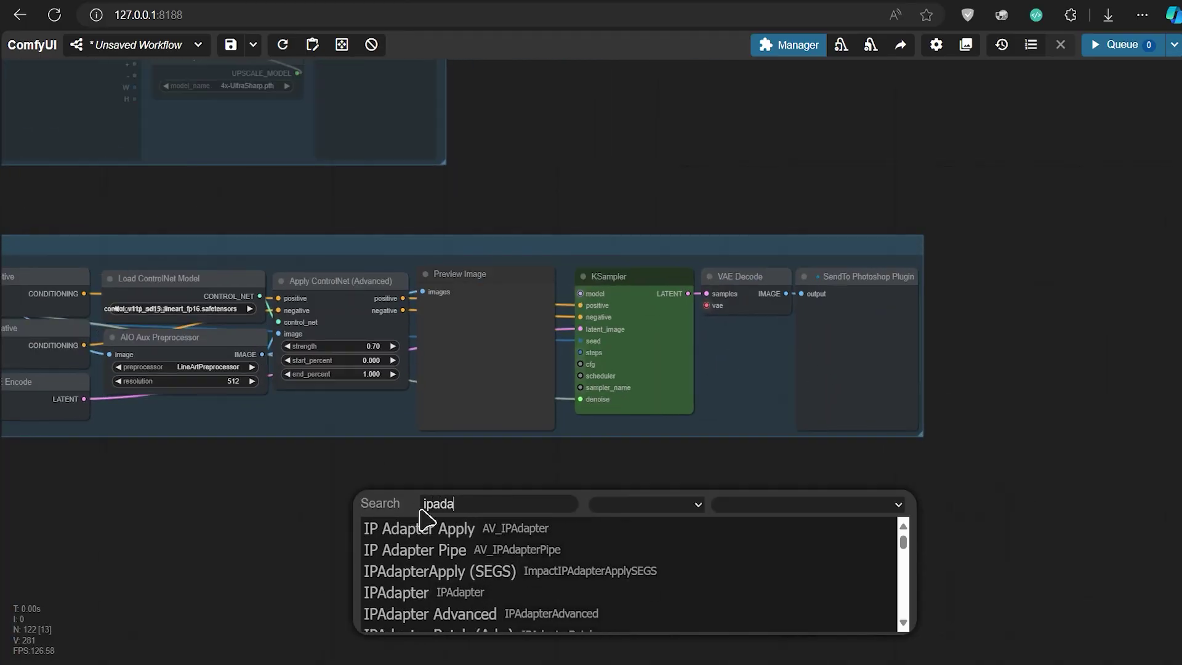
scroll(431, 551, down, 2)
click(430, 529)
scroll(477, 532, up, 3)
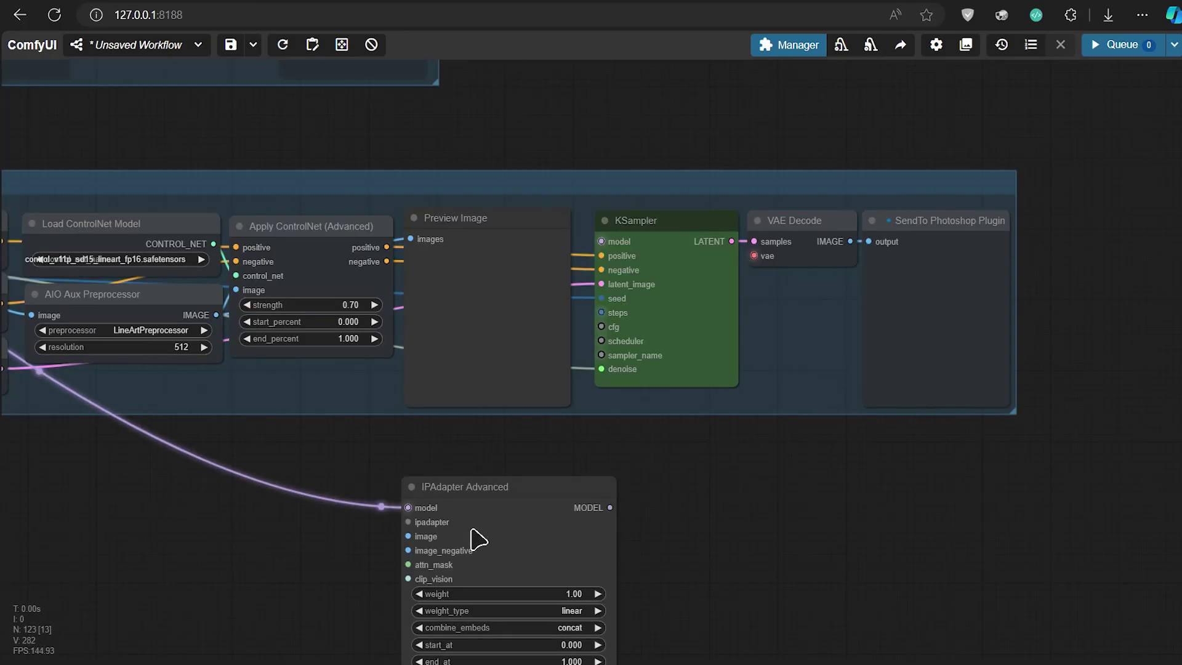
- Shift the KSampler, VAE Decode and SendTo Photoshop Plugin nodes to the right and enlarge the group to enclose them
drag(685, 477, 573, 494)
scroll(573, 494, down, 1)
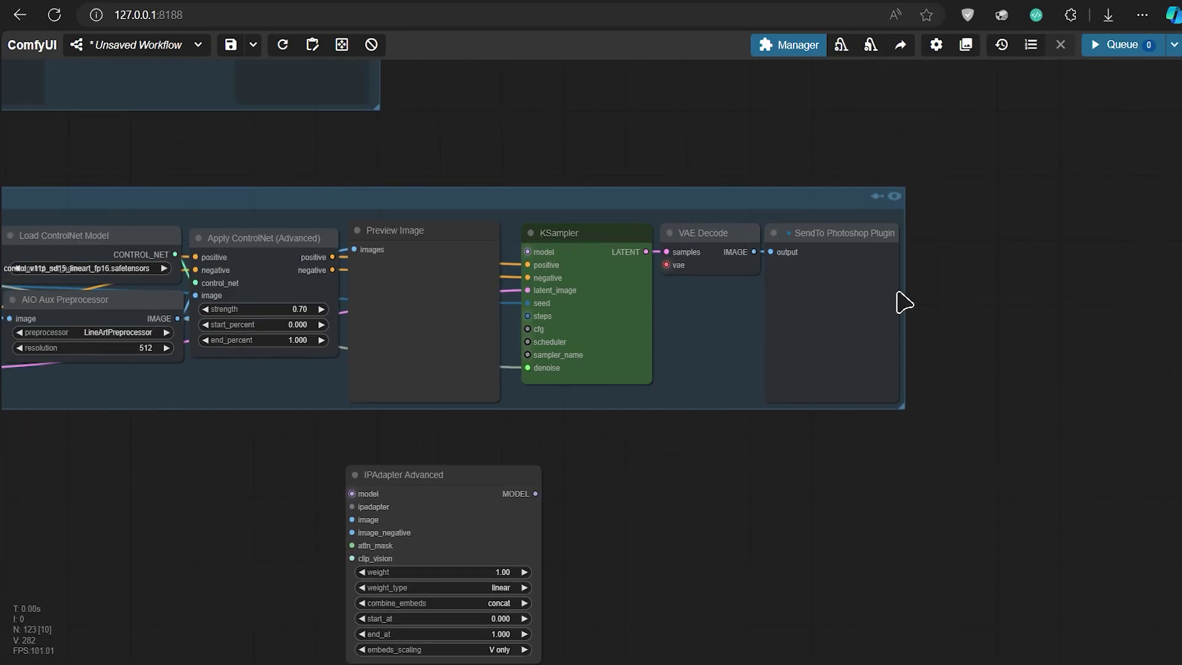
ctrl+drag(941, 220, 882, 342)
click(926, 421)
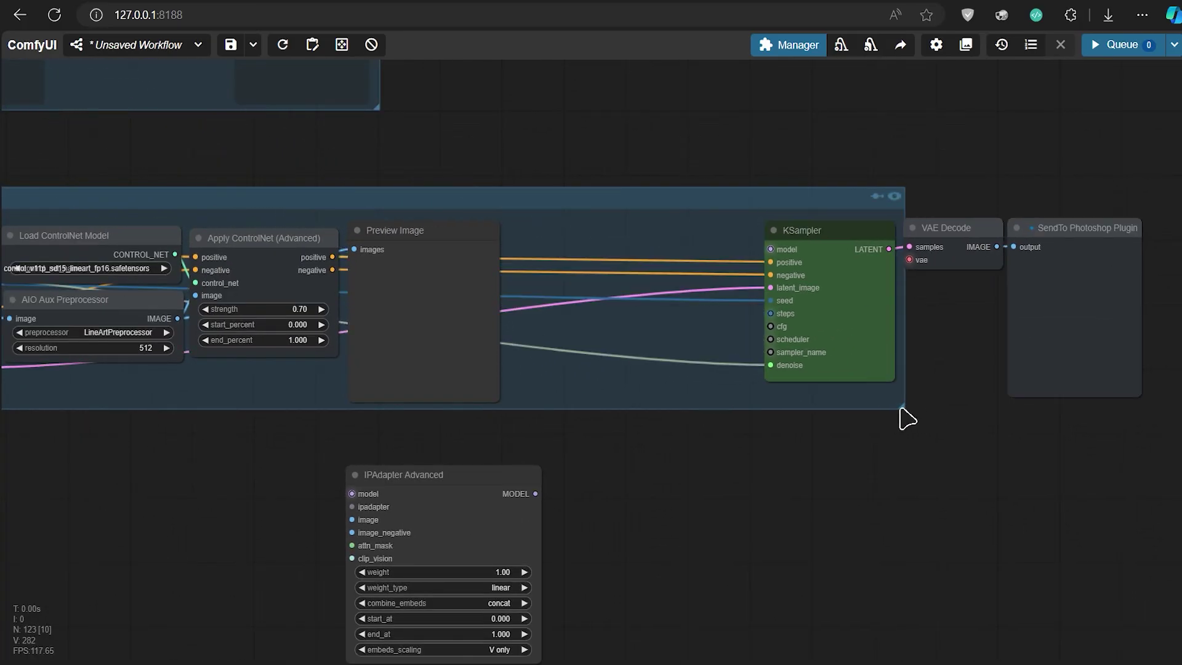
drag(900, 408, 1180, 526)
- Place the IPAdapter Advanced node beside the KSampler inside the group and connect its model output to the KSampler
drag(847, 519, 658, 549)
drag(282, 516, 581, 279)
click(640, 582)
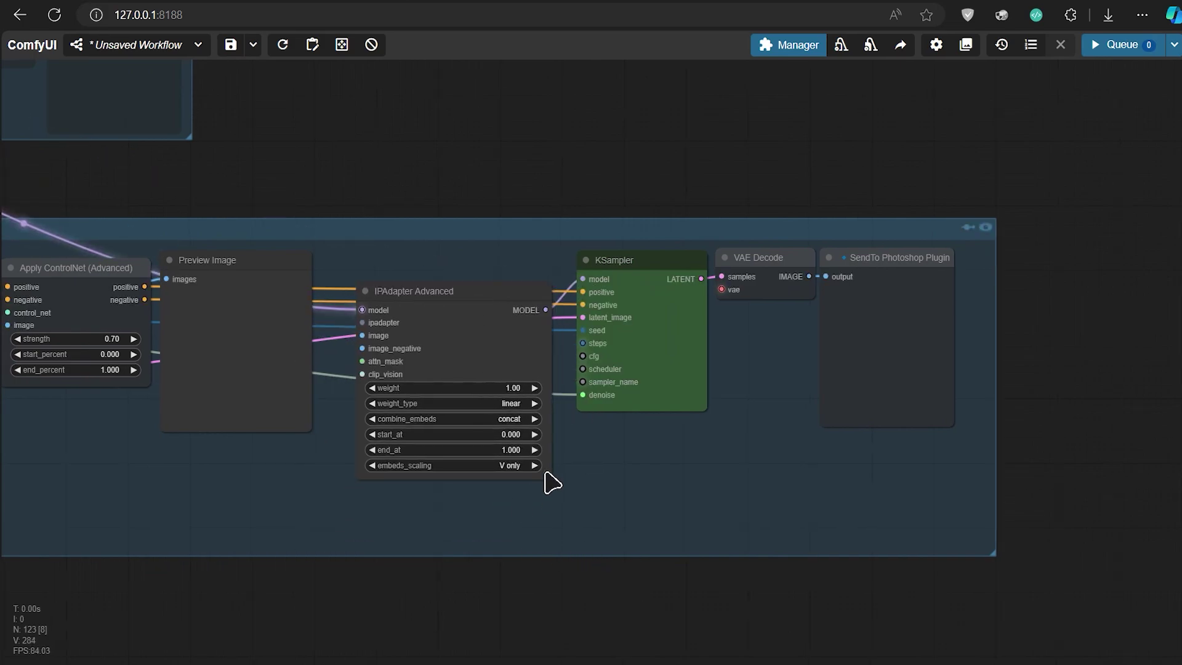
drag(475, 310, 513, 280)
click(581, 167)
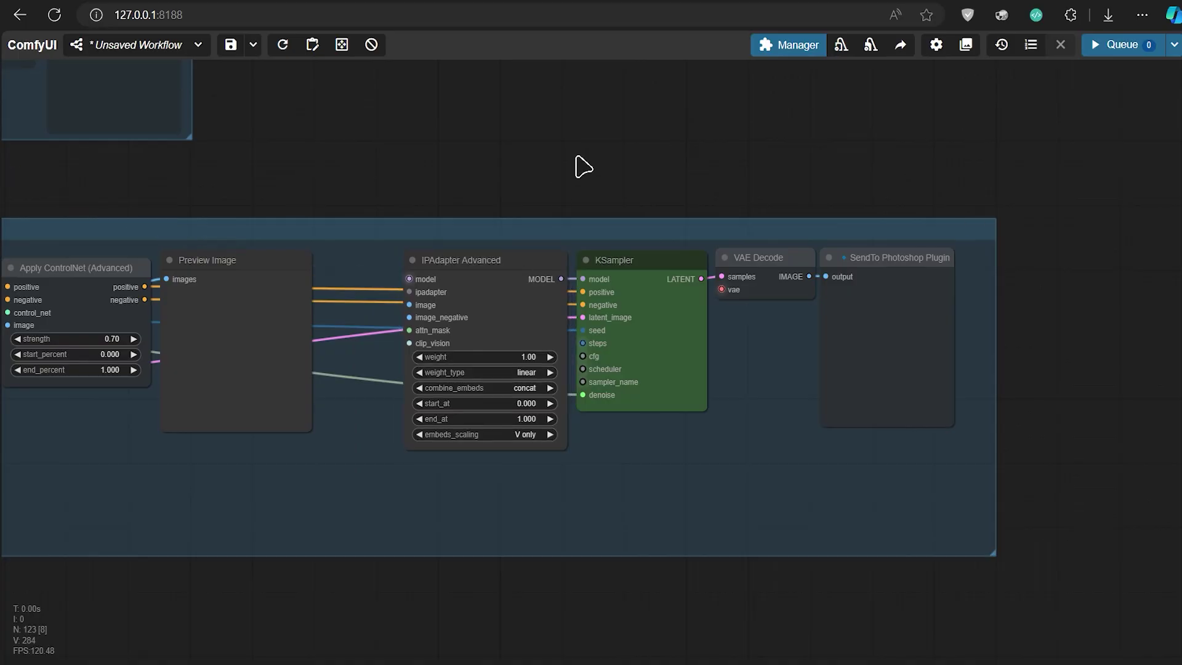
- Create an IPAdapter Unified Loader from the ipadapter input and connect its model output to IPAdapter Advanced
scroll(583, 163, up, 2)
drag(472, 194, 549, 159)
scroll(548, 159, up, 1)
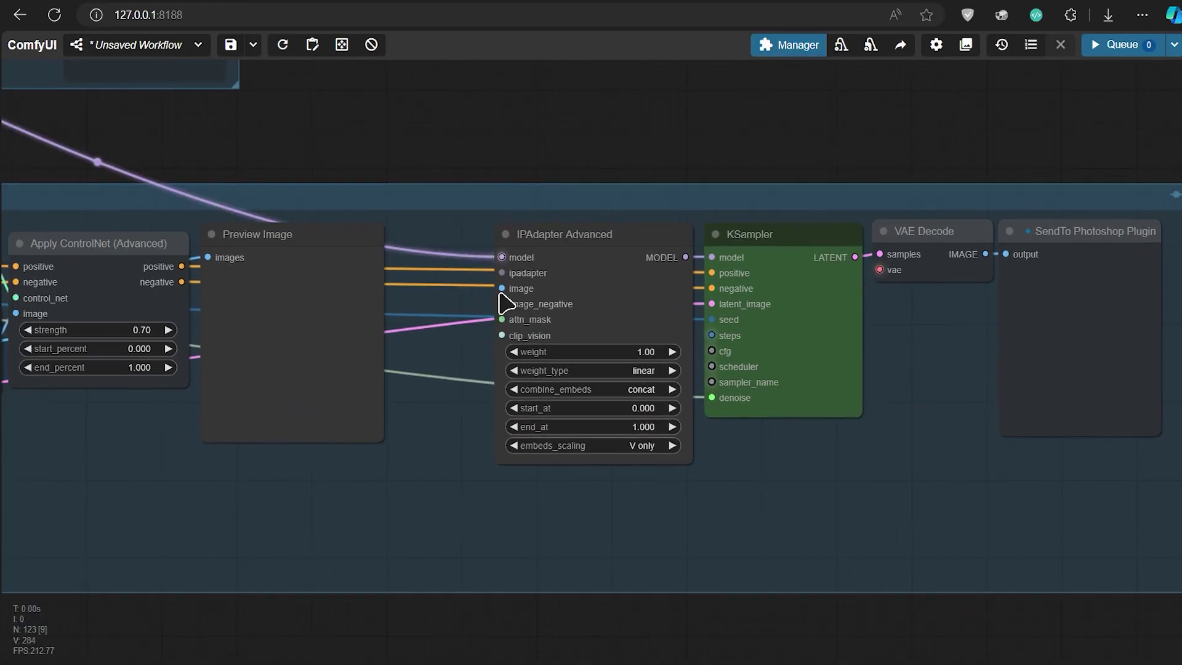
drag(502, 272, 450, 166)
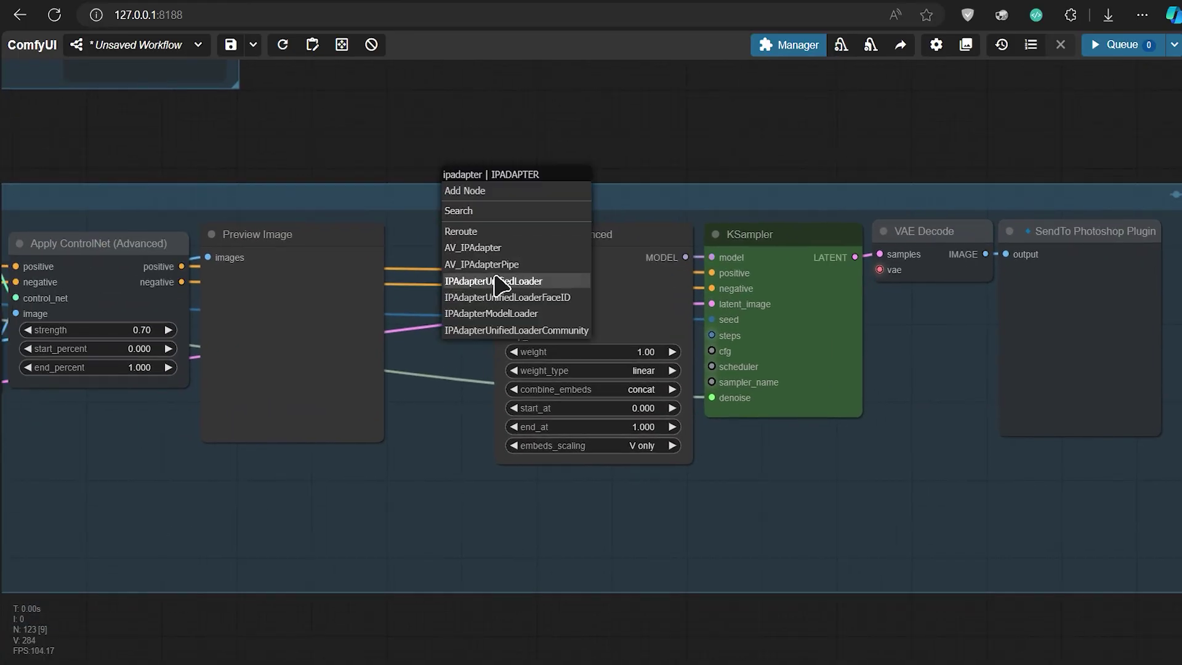
click(523, 276)
drag(554, 231, 350, 169)
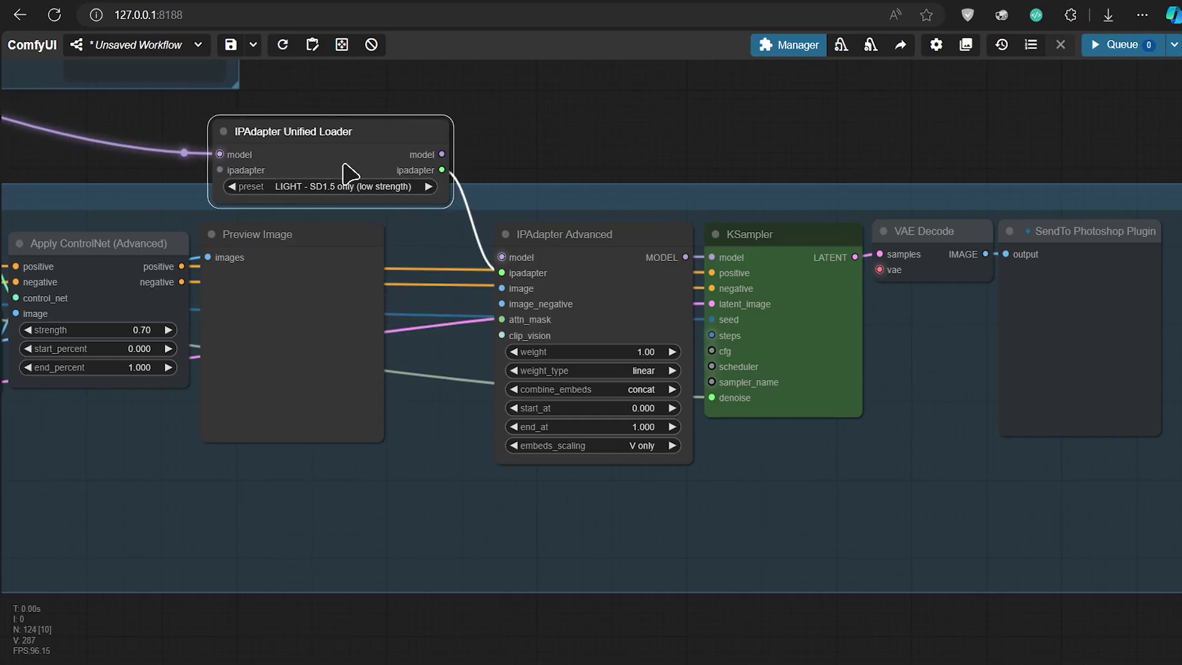
drag(442, 154, 503, 258)
click(541, 165)
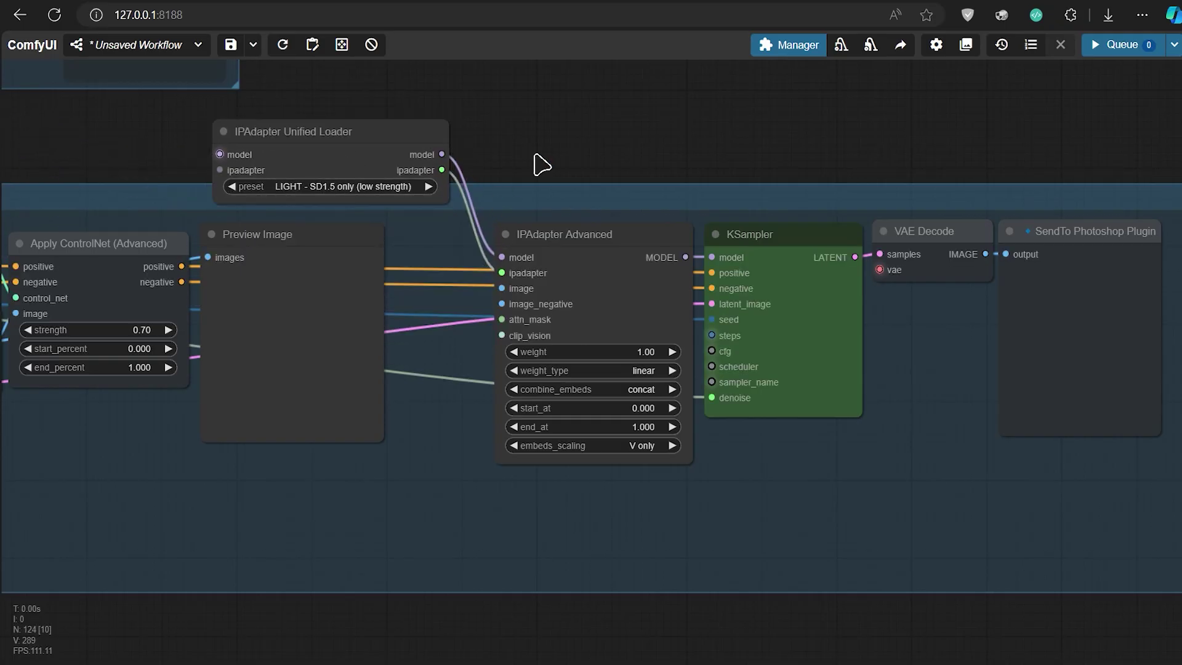
- Set the Unified Loader preset to PLUS (high strength) and place the loader beneath the IPAdapter Advanced node
click(387, 187)
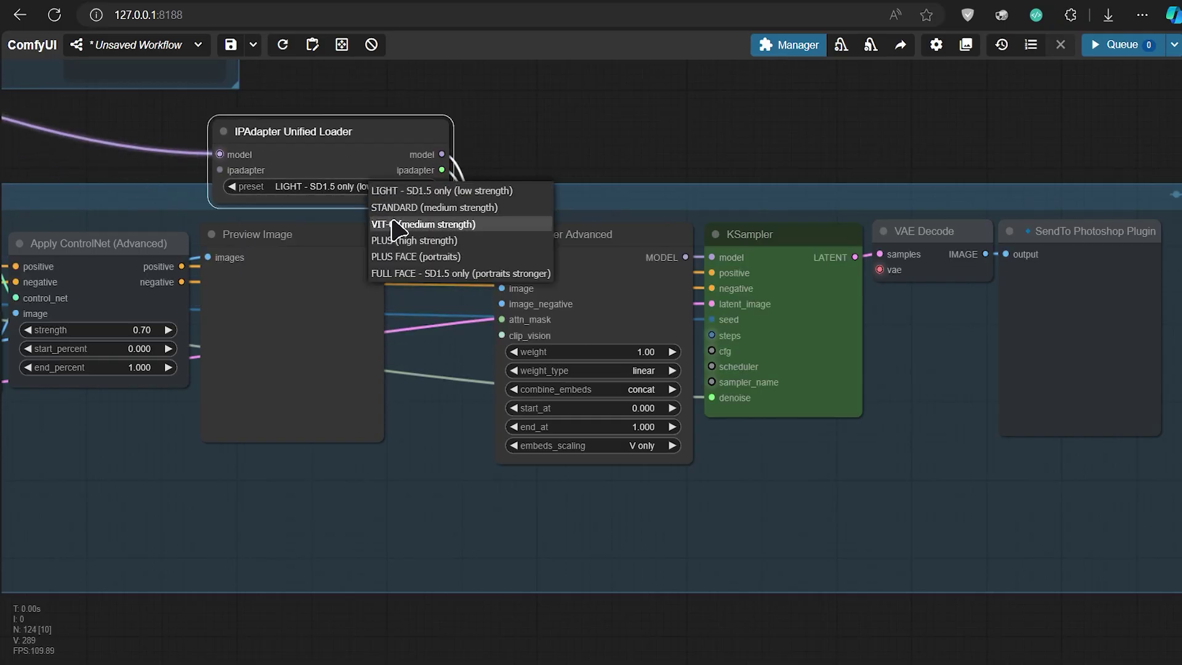
click(425, 240)
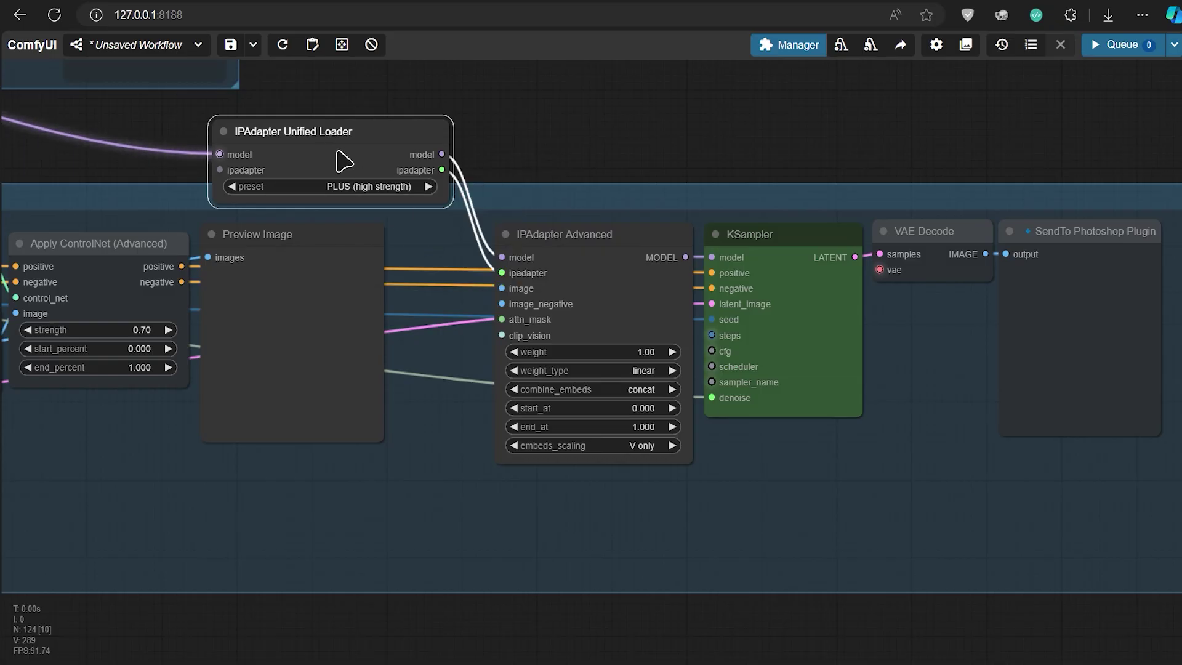
drag(343, 160, 625, 517)
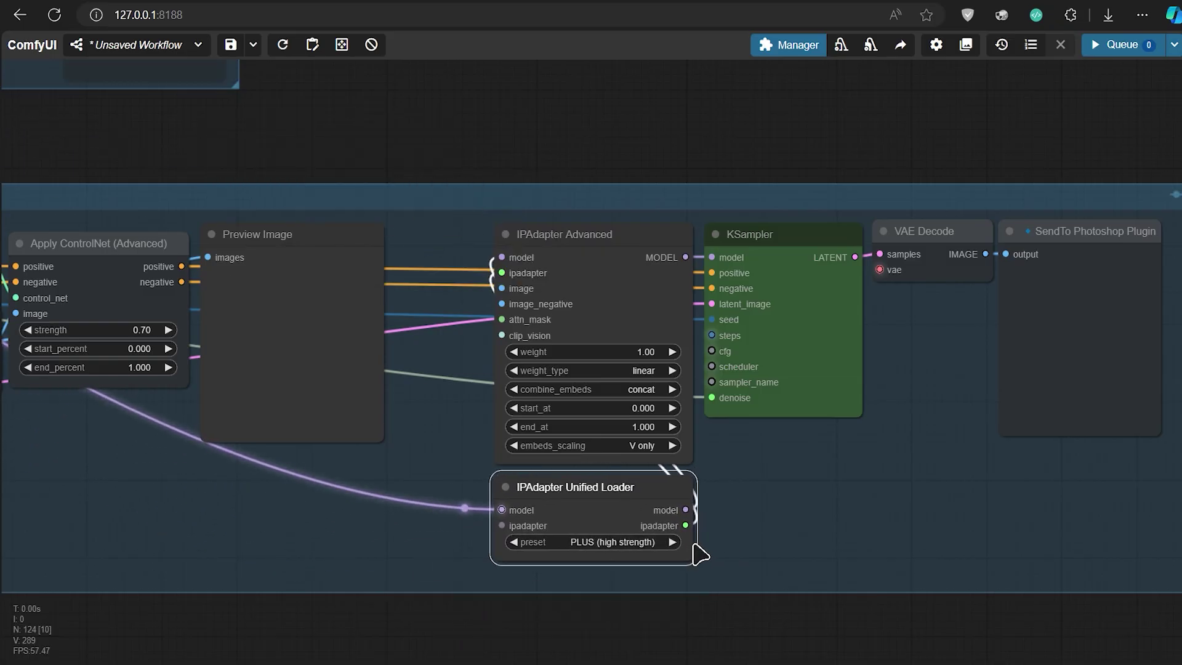
click(736, 601)
drag(799, 612, 714, 551)
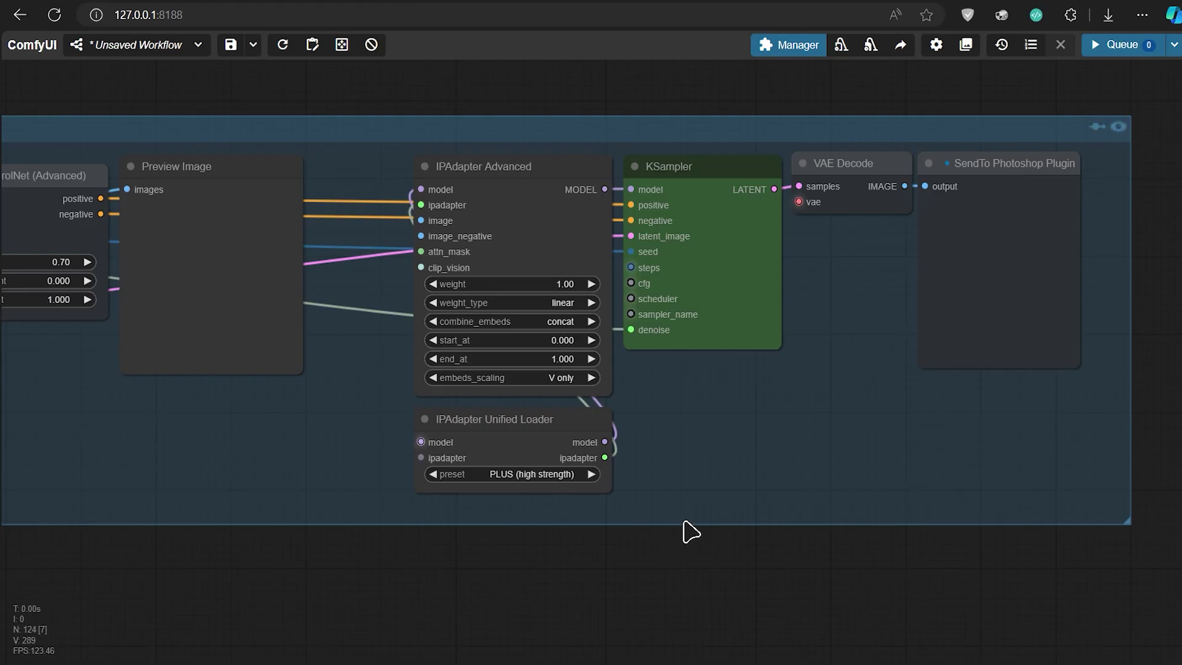
- Add a Load Image node with the Van Gogh Starry Night picture, connected to the image input of IPAdapter Advanced
scroll(682, 522, down, 1)
scroll(682, 522, down, 3)
scroll(564, 458, up, 3)
scroll(466, 307, up, 2)
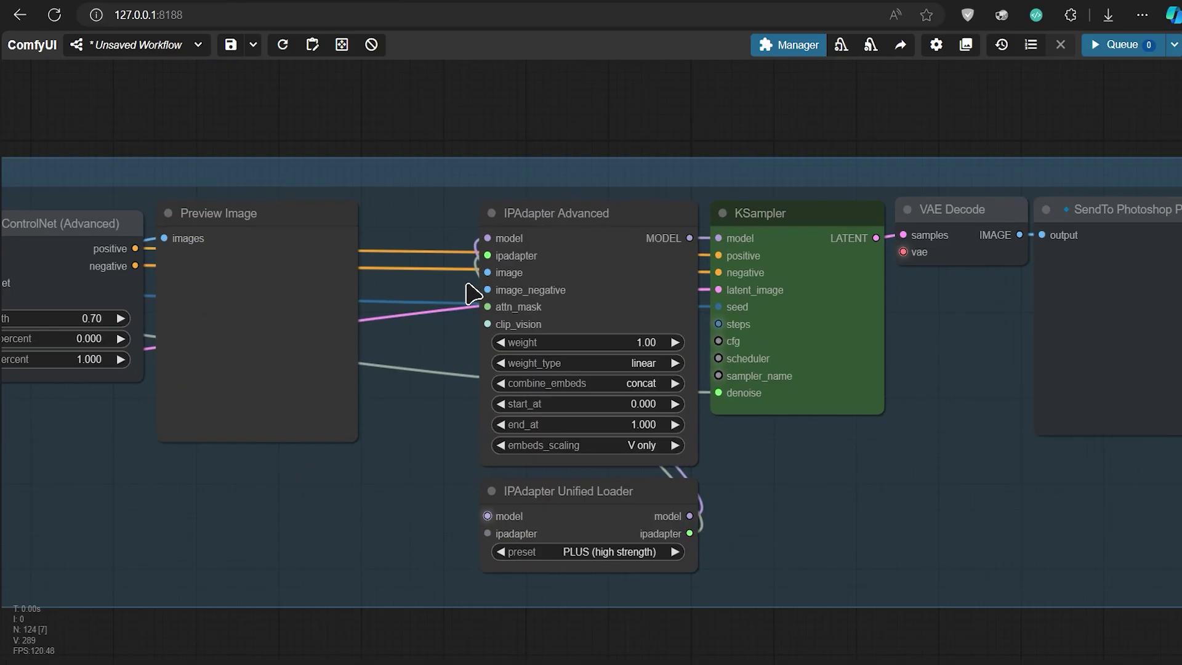
drag(487, 273, 423, 373)
click(452, 466)
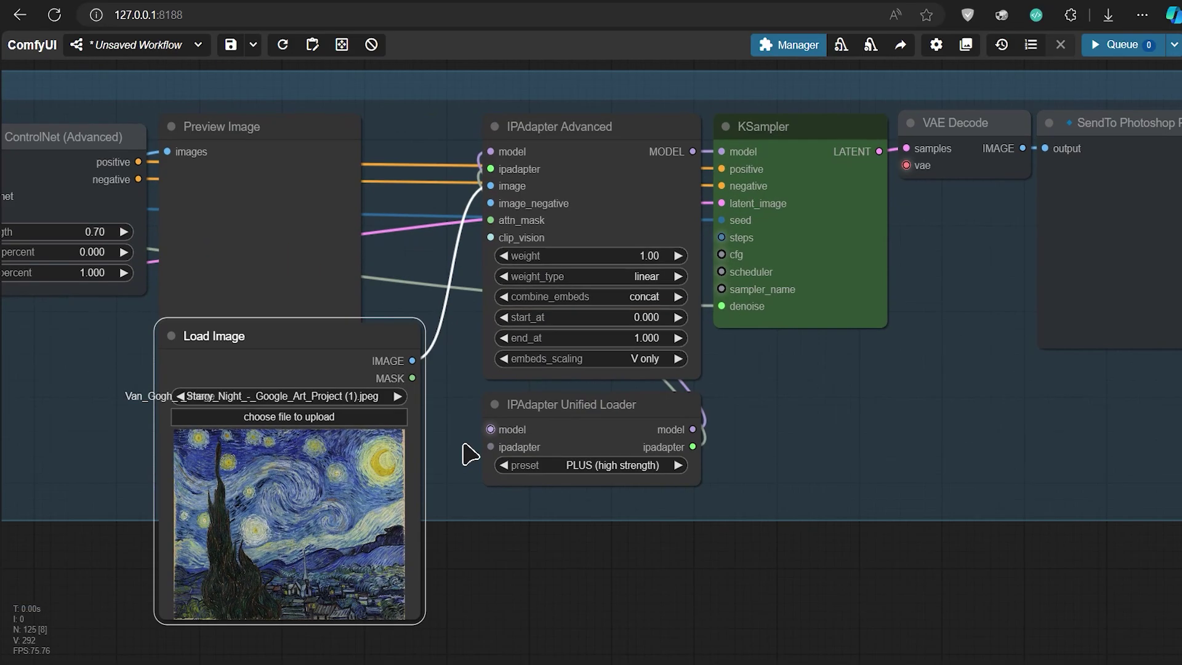
drag(397, 504, 394, 547)
scroll(394, 546, down, 2)
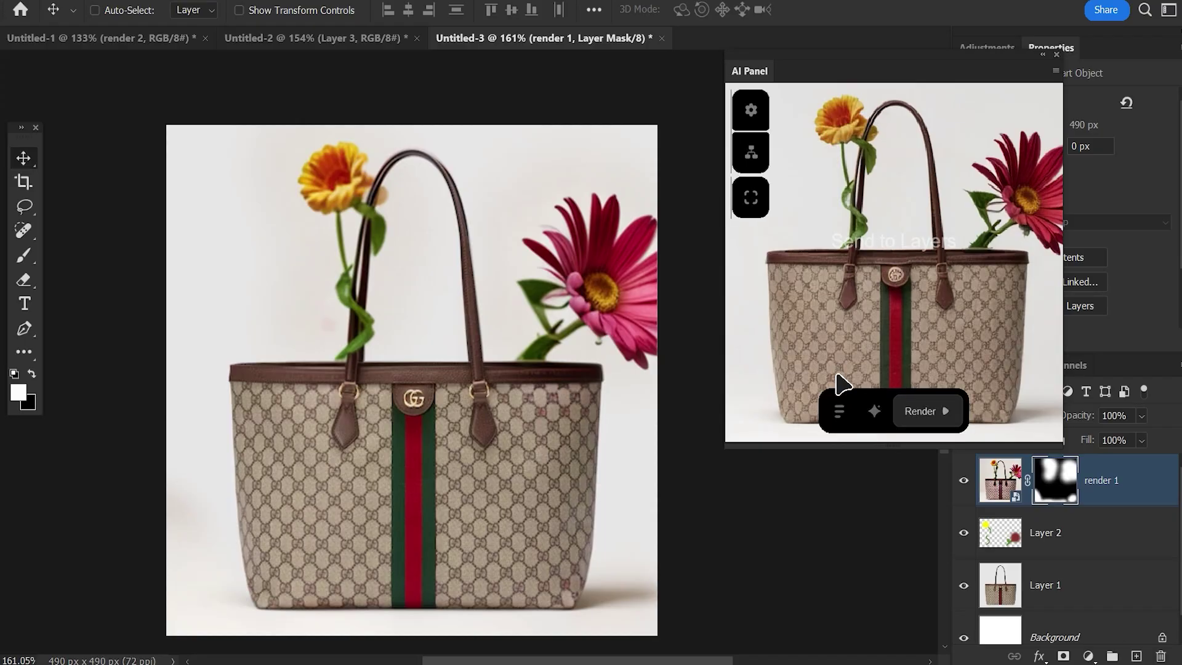
- In Photoshop, choose the IPA - Line Controlent preset for the handbag image and start a render
click(840, 411)
click(892, 294)
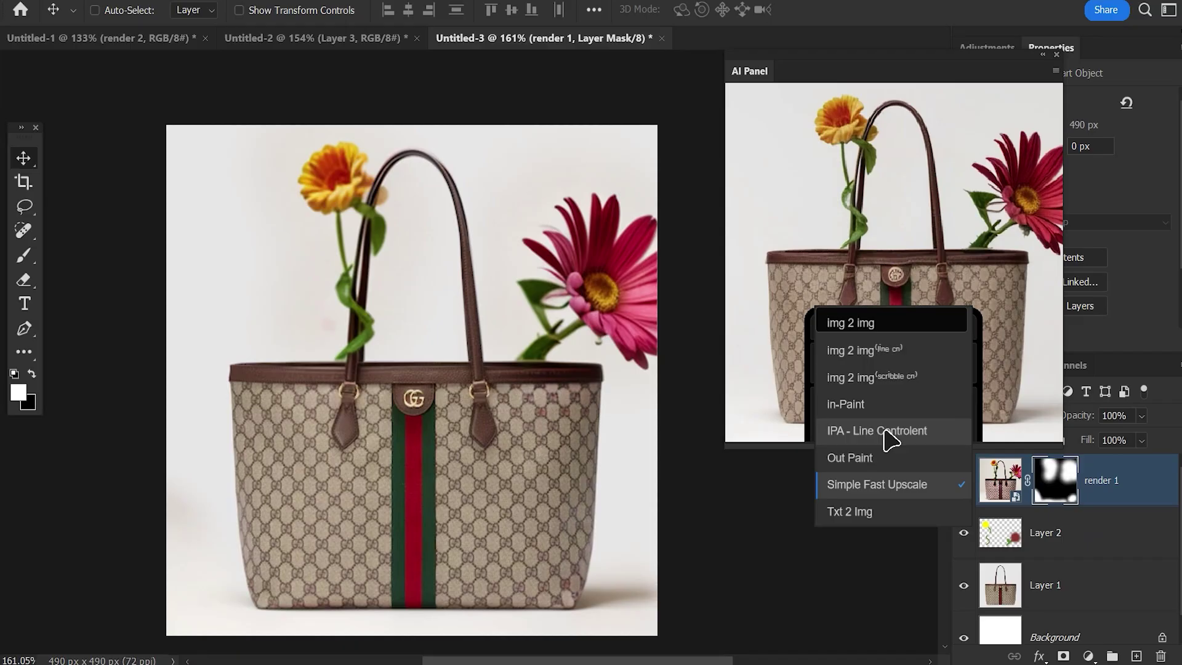
click(844, 352)
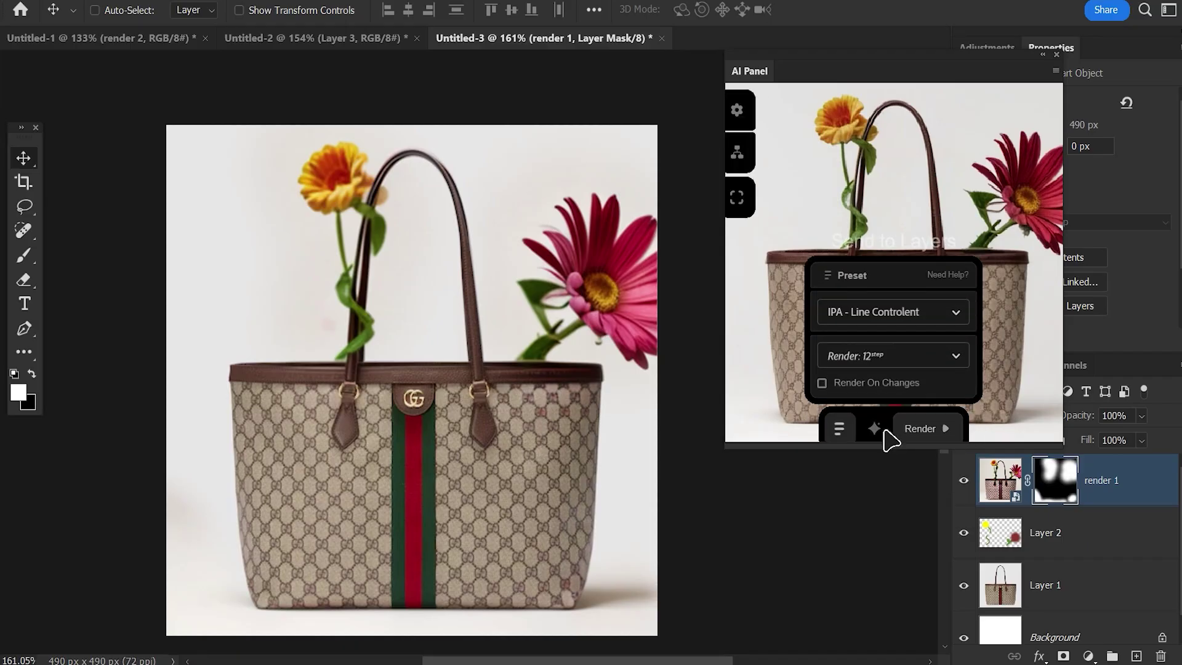
click(919, 411)
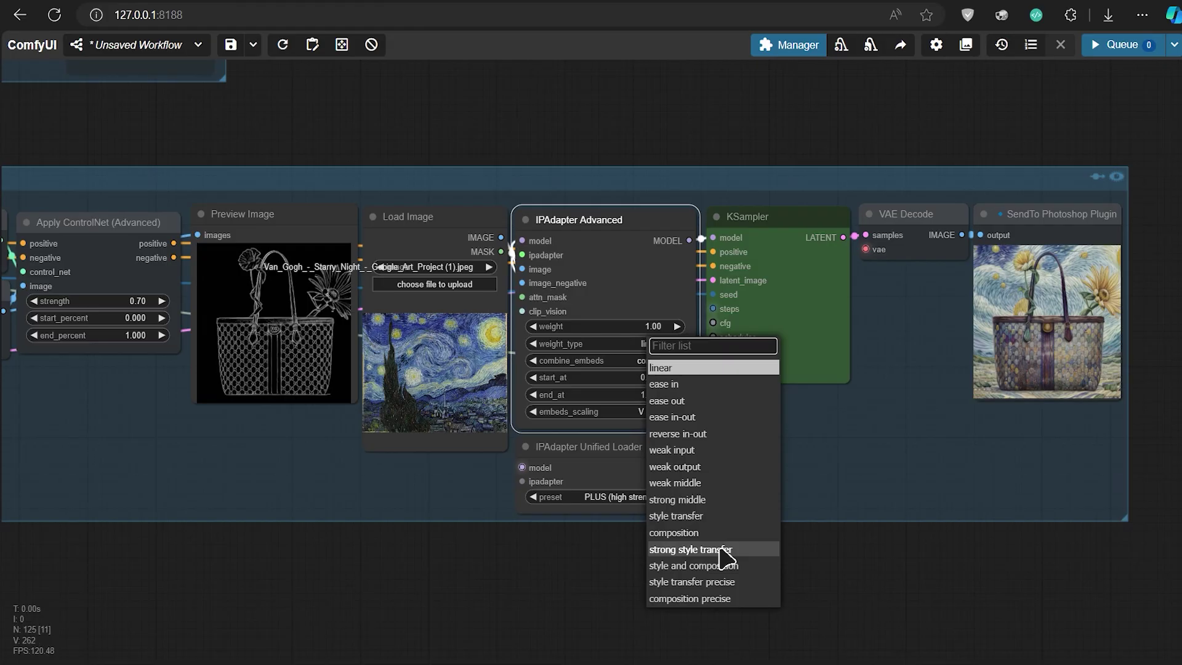
- In ComfyUI, queue one render with the IPAdapter weight type style transfer and another with strong style transfer, and view the result in Photoshop
click(720, 517)
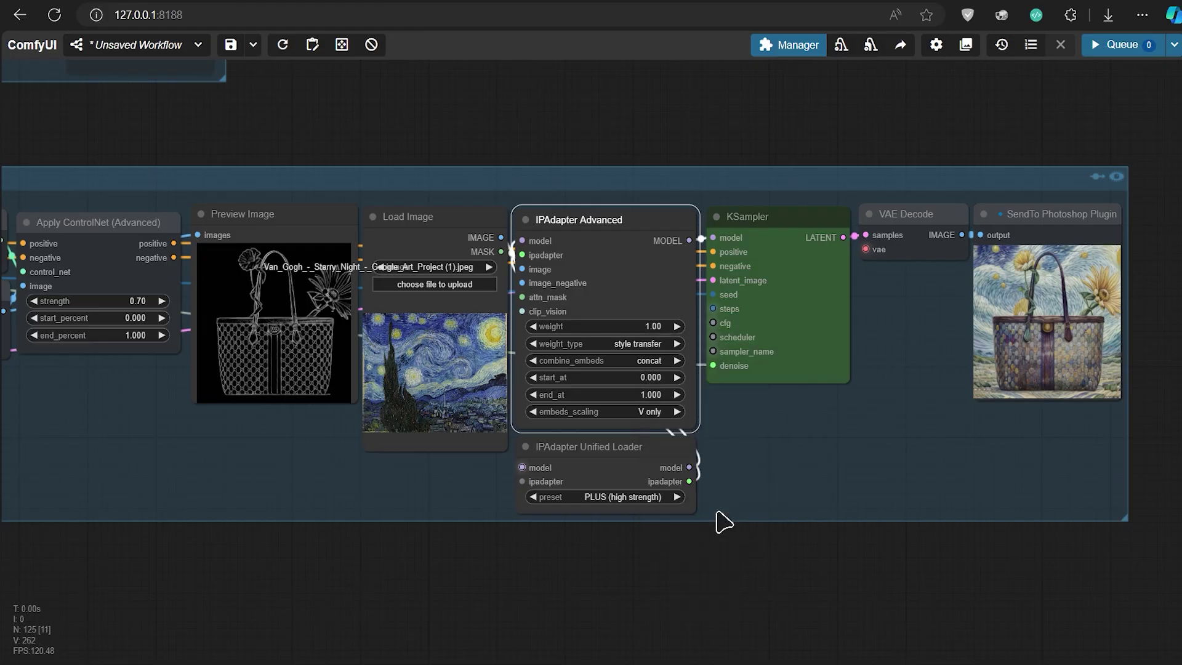
key(ctrl+Return)
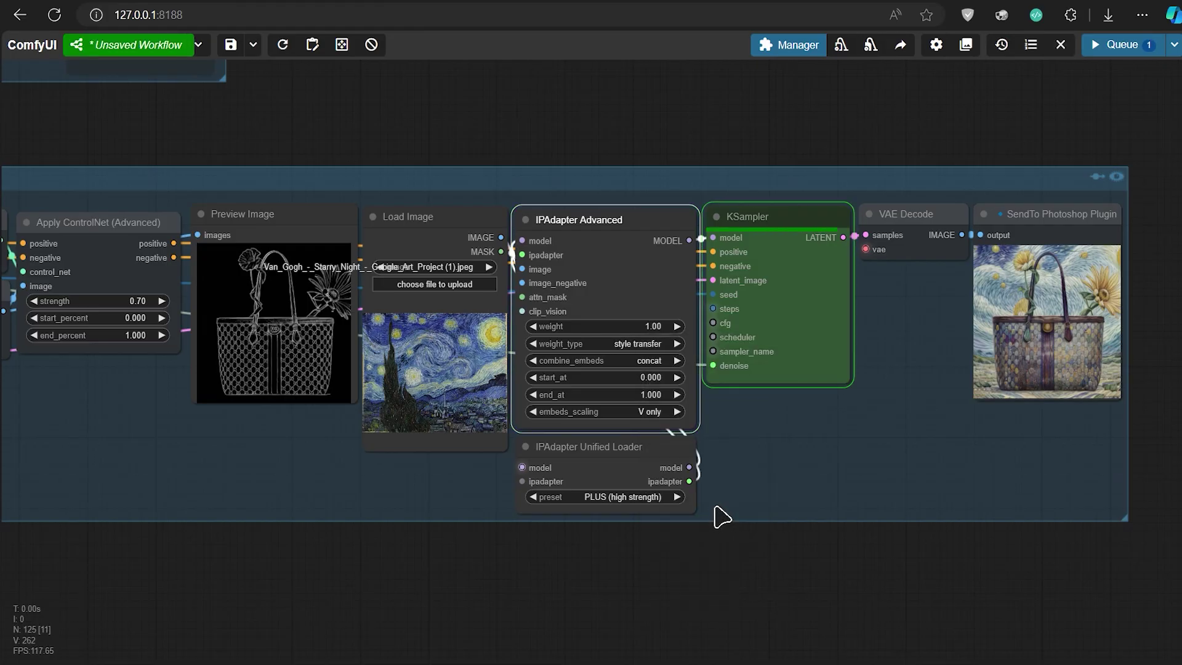
click(615, 346)
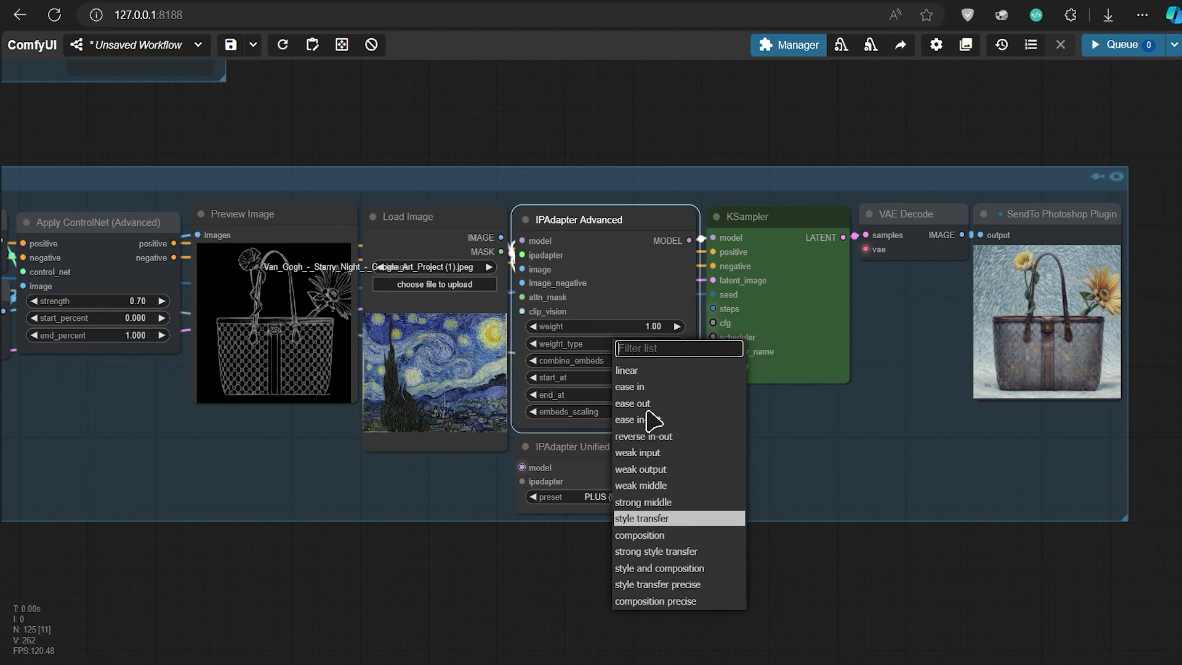
click(680, 549)
key(ctrl+Return)
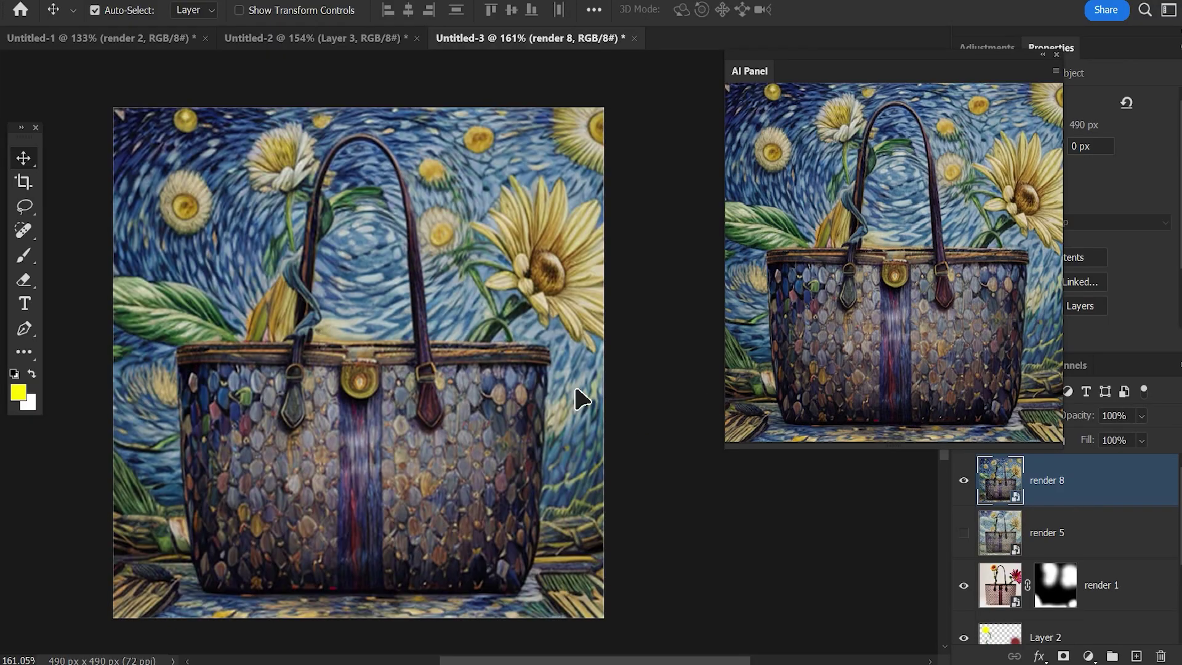
key(ctrl+minus)
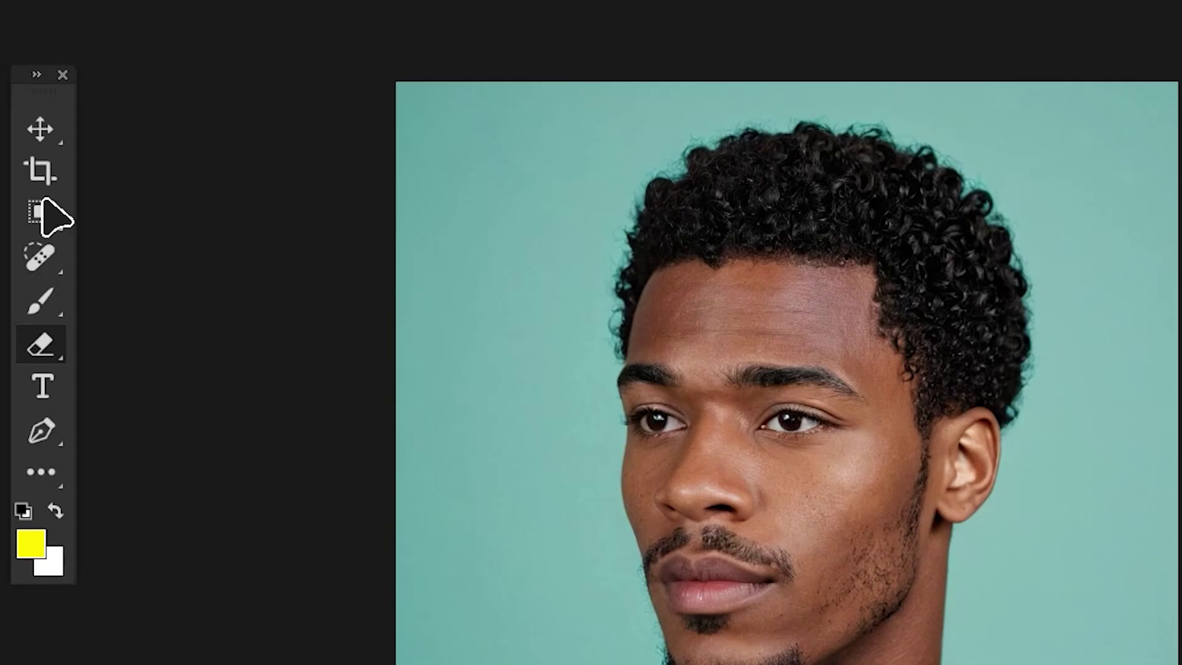
- Select the man in the portrait with Select Subject and invert the selection to cover the background
click(25, 206)
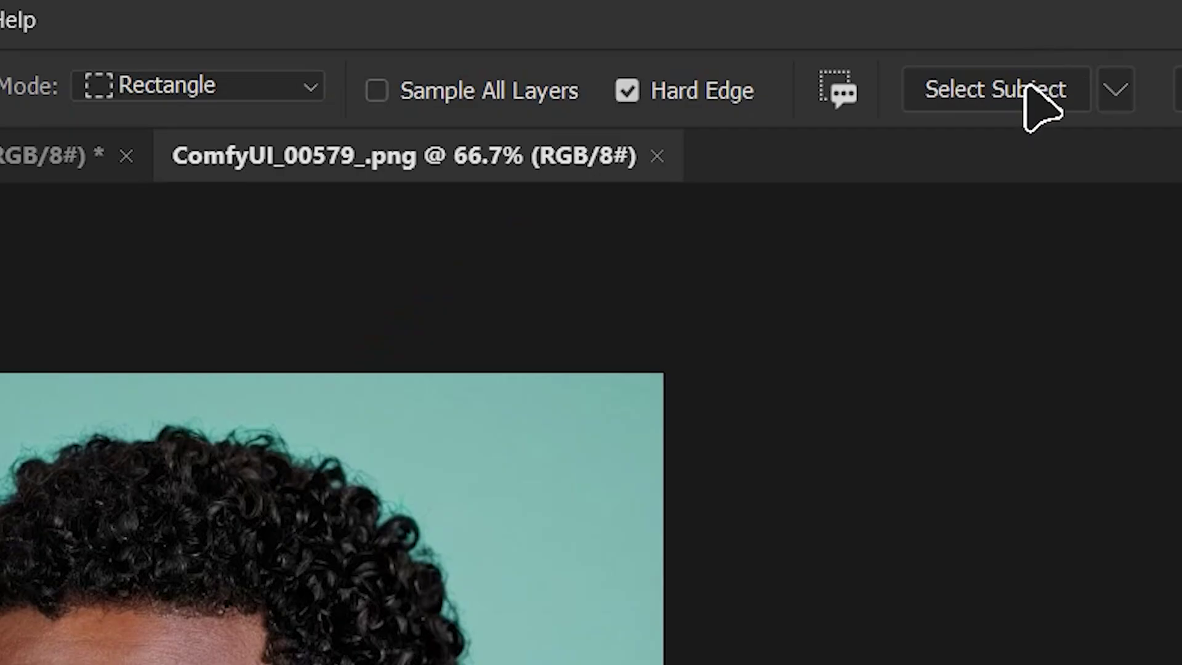
click(1042, 105)
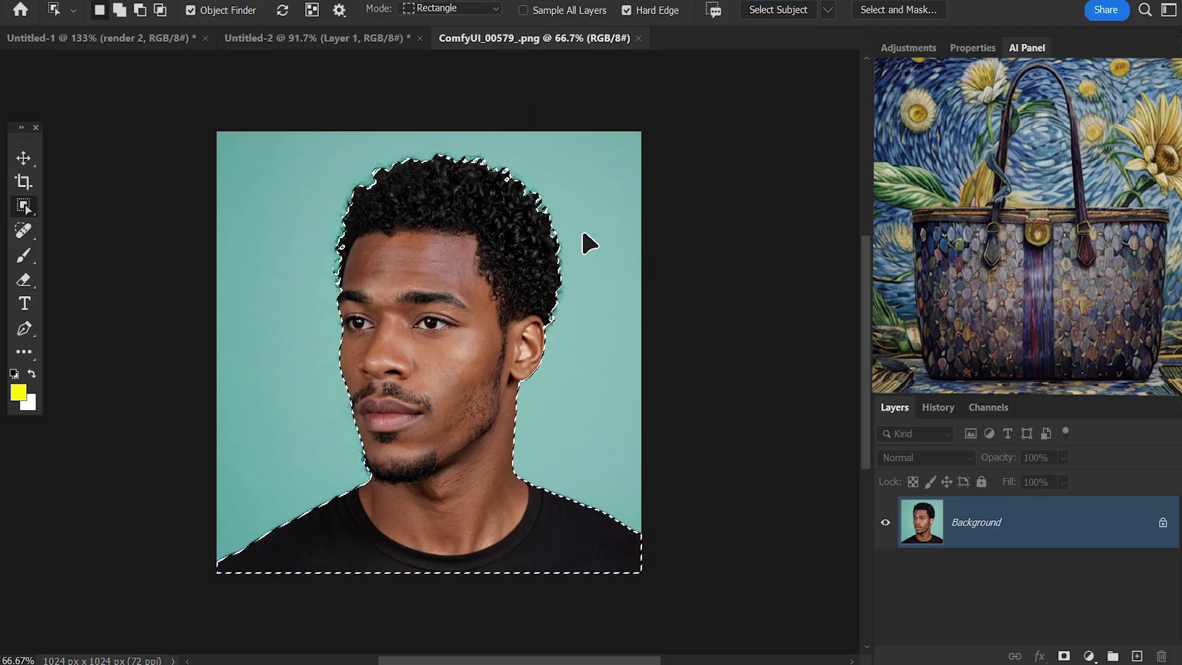
key(ctrl+shift+i)
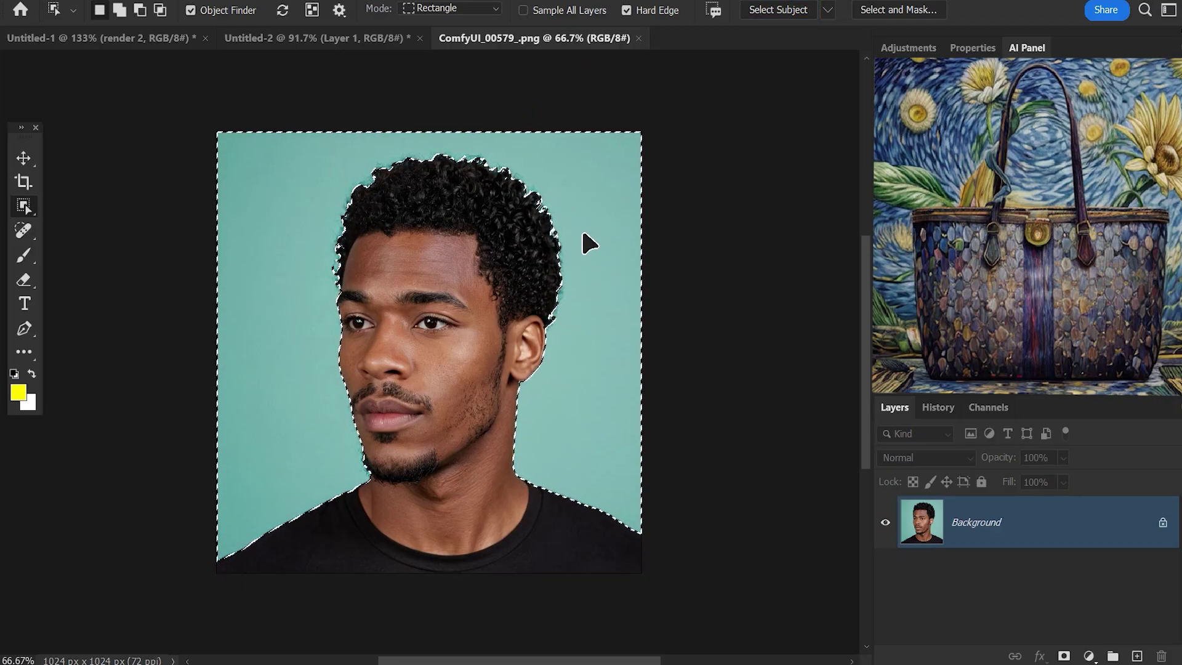
key(v)
click(1017, 223)
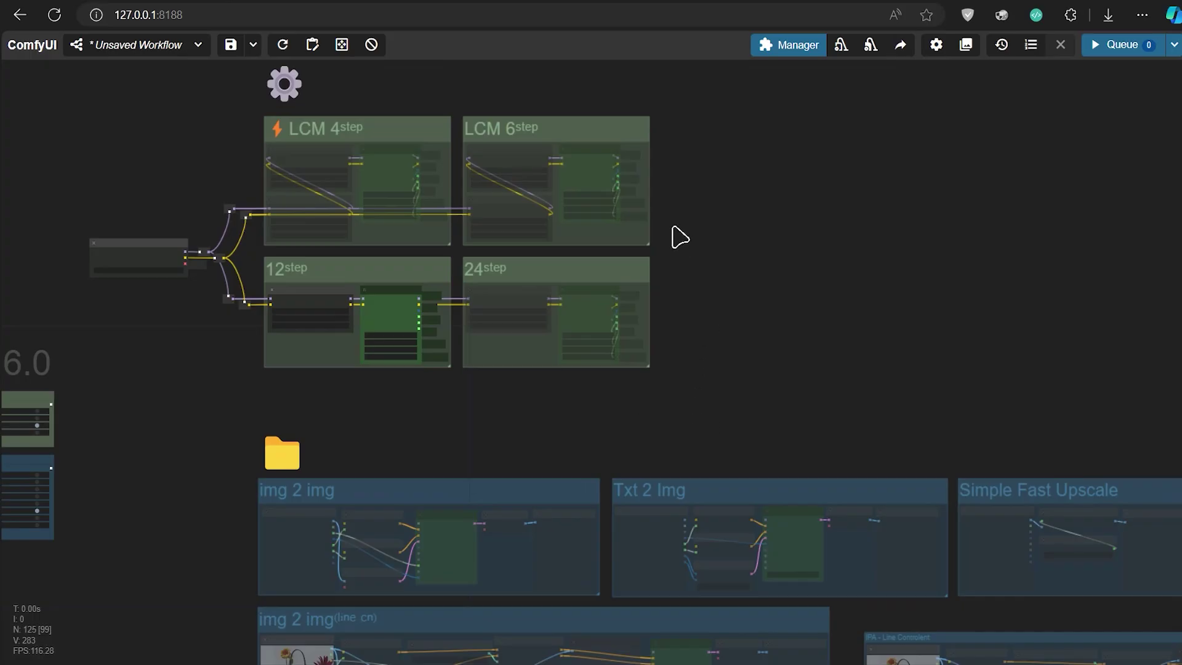
- Create a new group titled IP ADAPTER in the empty canvas area beside the 24step group
scroll(680, 237, up, 5)
drag(672, 235, 650, 368)
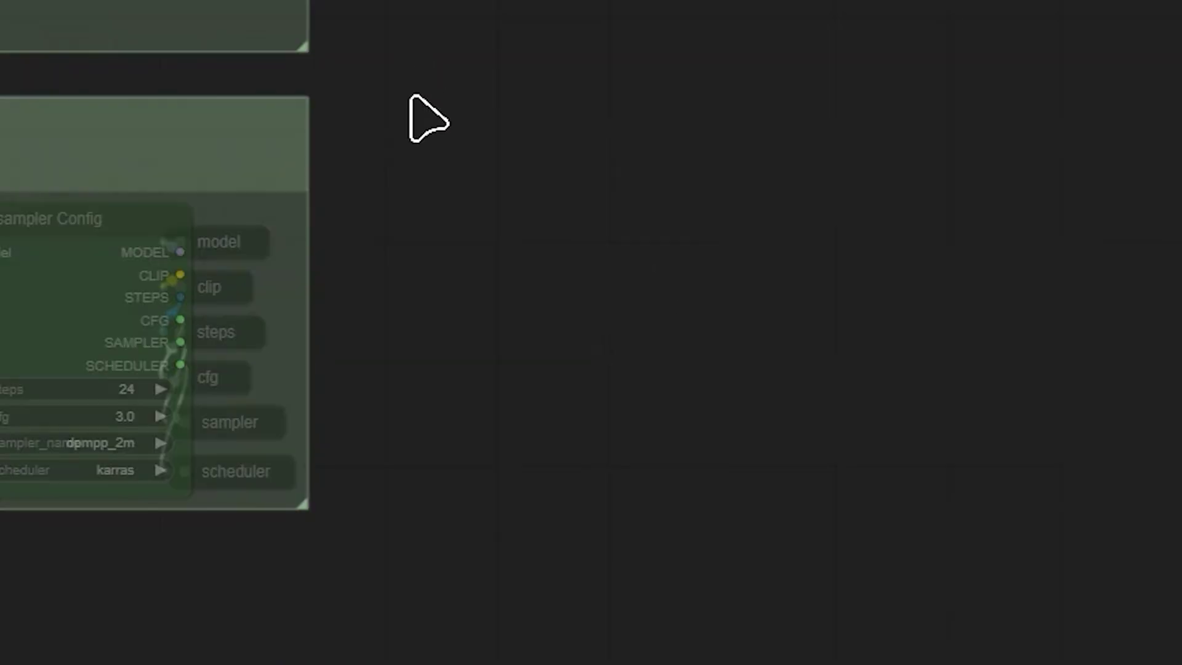
right_click(653, 372)
click(711, 394)
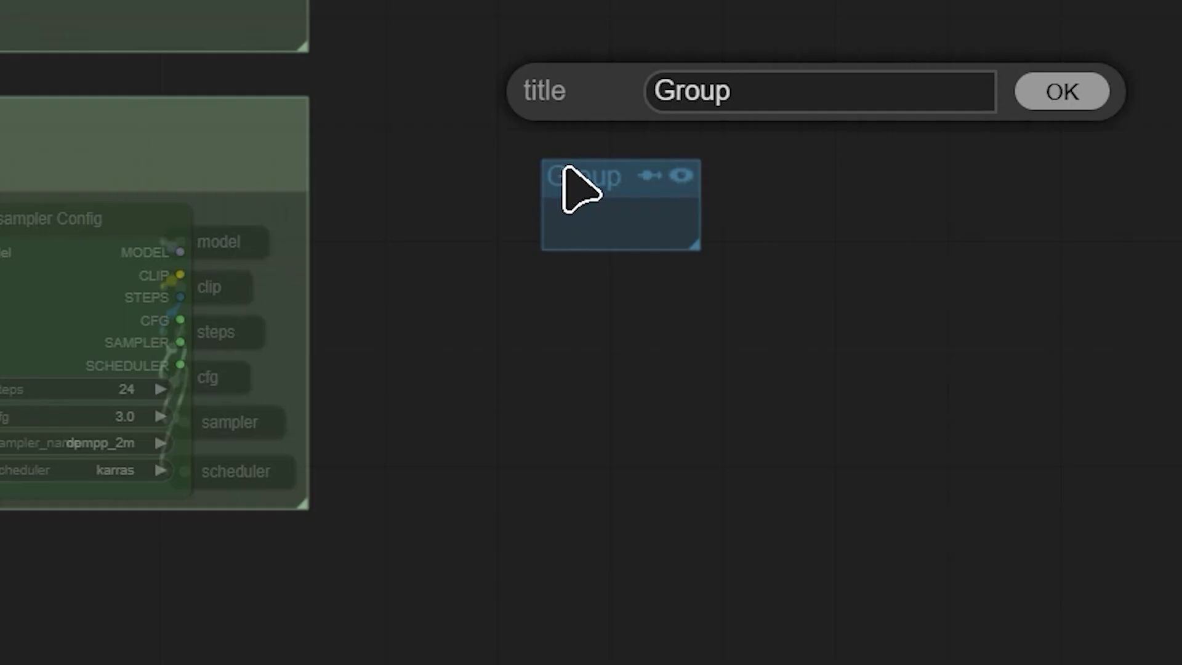
key(ctrl+a)
key(BackSpace)
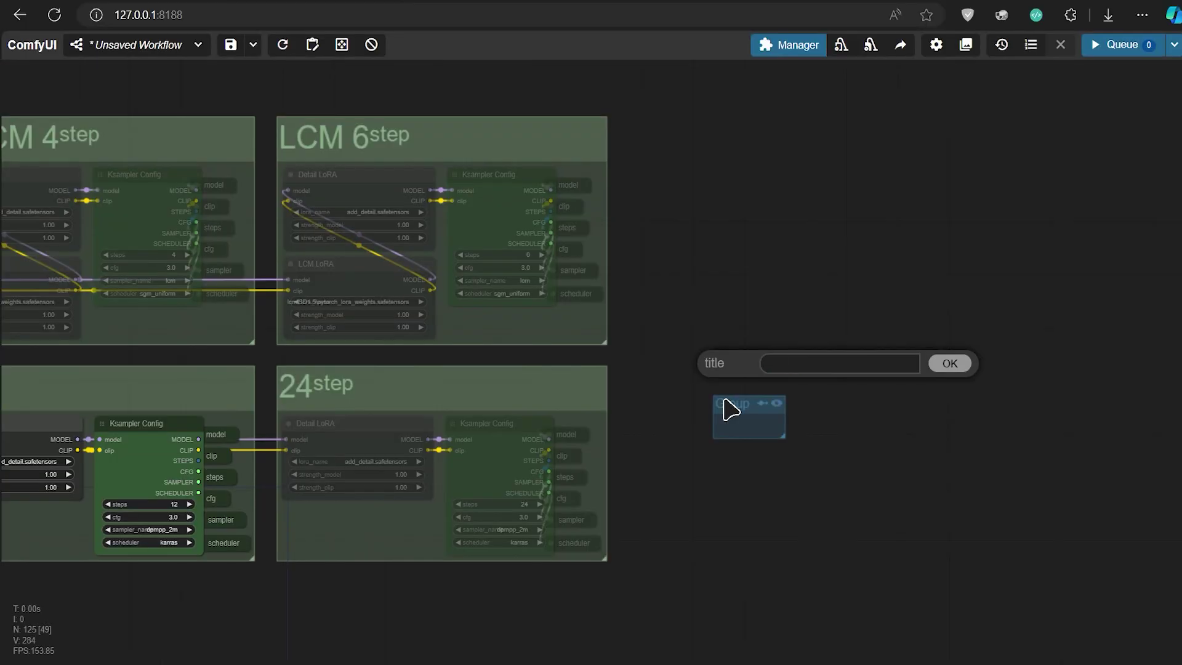
text(IP ADAPTER)
key(Return)
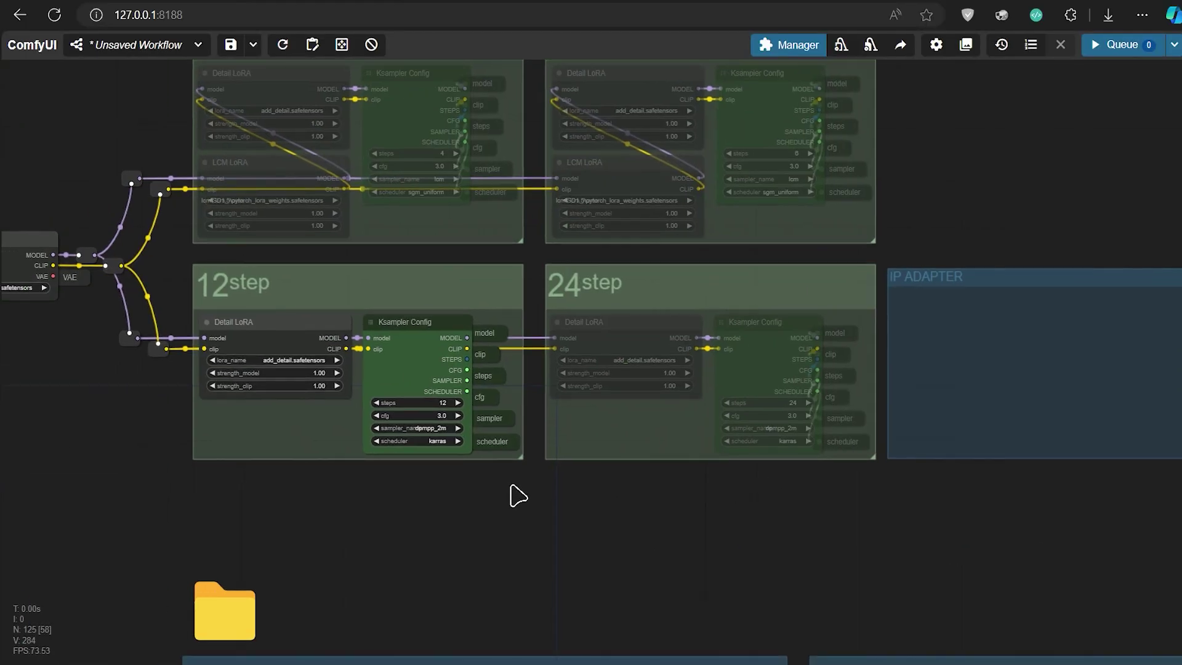
- Copy the 12step group's Detail LoRA and Ksampler Config nodes with their outputs into the IP ADAPTER group and enlarge the group
drag(510, 490, 232, 316)
drag(923, 503, 458, 500)
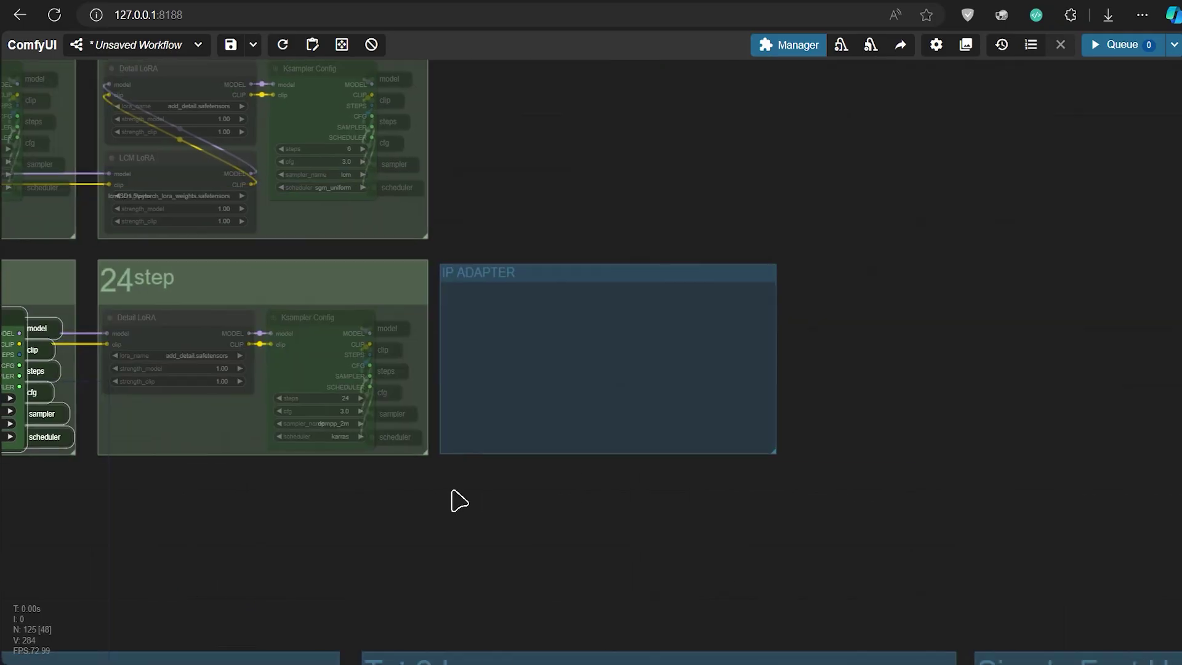
key(ctrl+v)
drag(712, 357, 535, 316)
click(790, 459)
drag(769, 451, 876, 465)
- Add connected IPAdapter Advanced, IPAdapter Unified Loader and Load Image nodes to the IP ADAPTER group, using the Van Gogh Starry Night picture
double_click(627, 448)
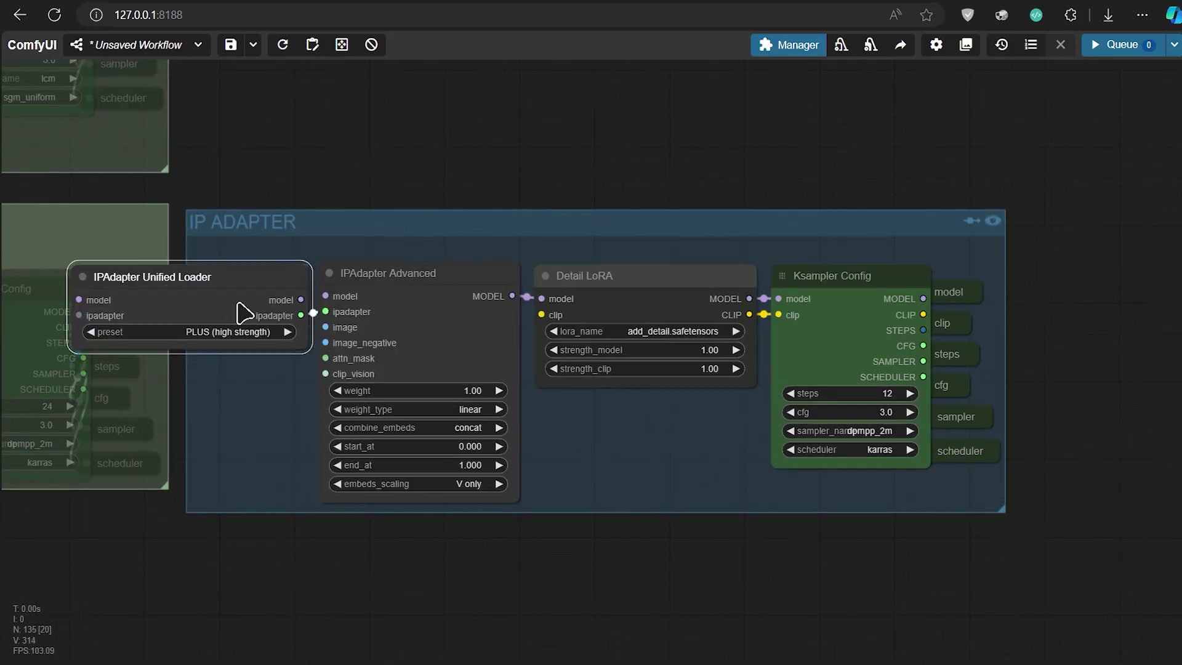
drag(348, 225, 401, 245)
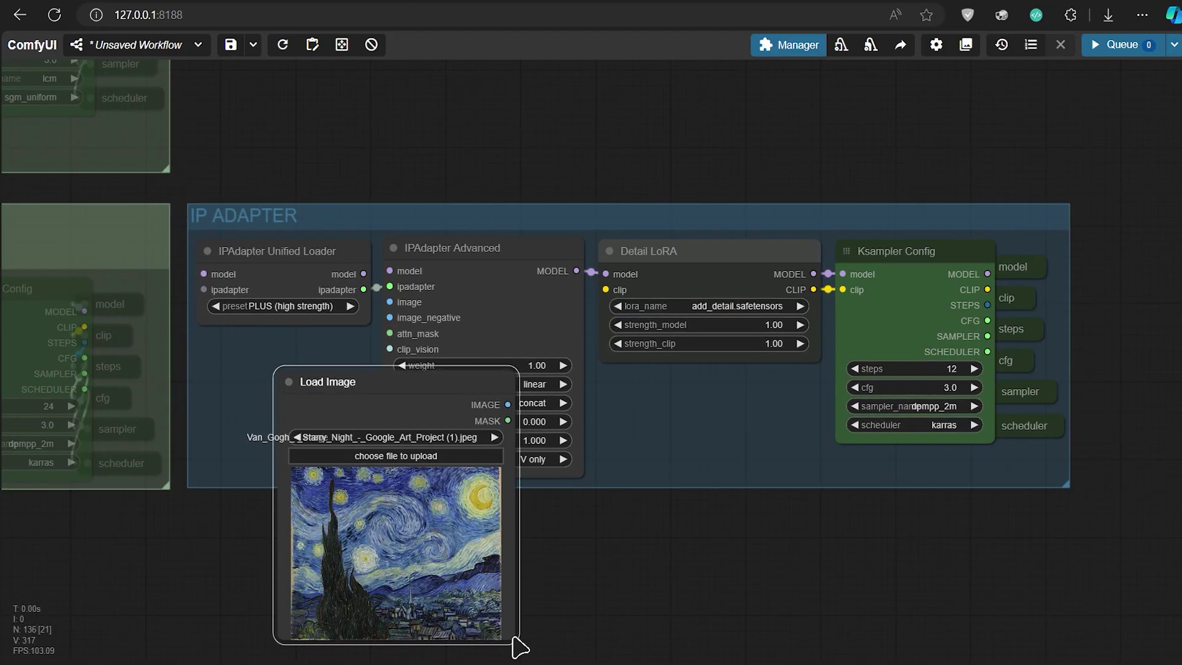
drag(514, 643, 437, 548)
drag(372, 394, 299, 363)
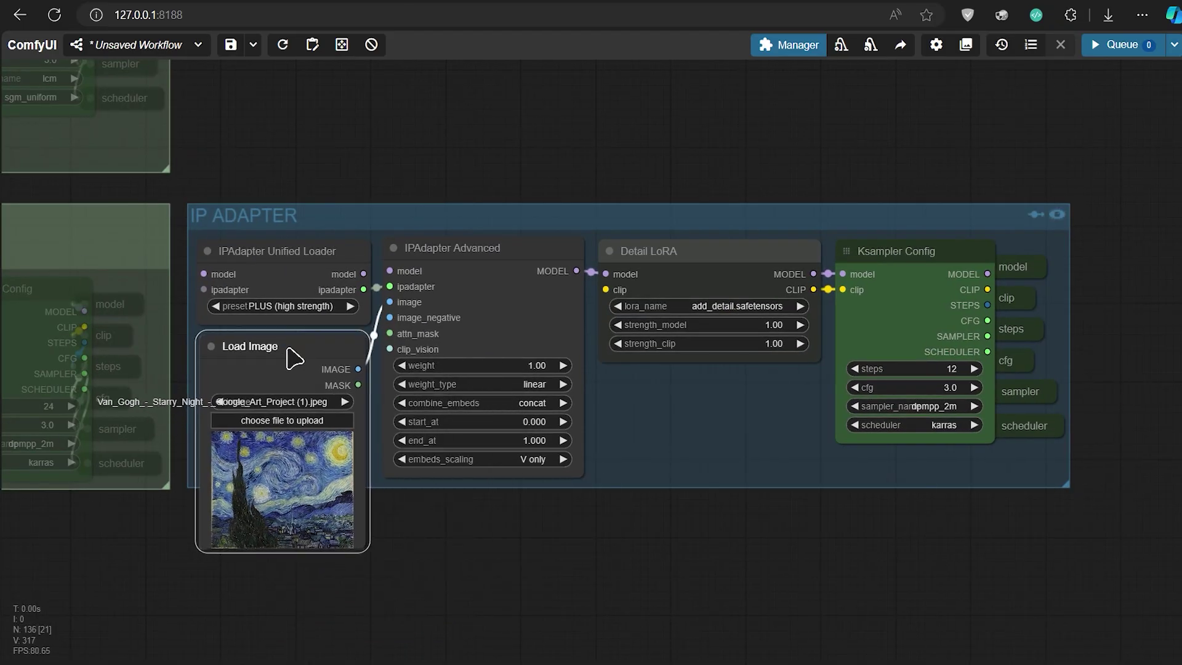
- Fit the IP ADAPTER group's frame to its nodes
click(461, 519)
scroll(469, 519, down, 2)
drag(470, 519, 622, 509)
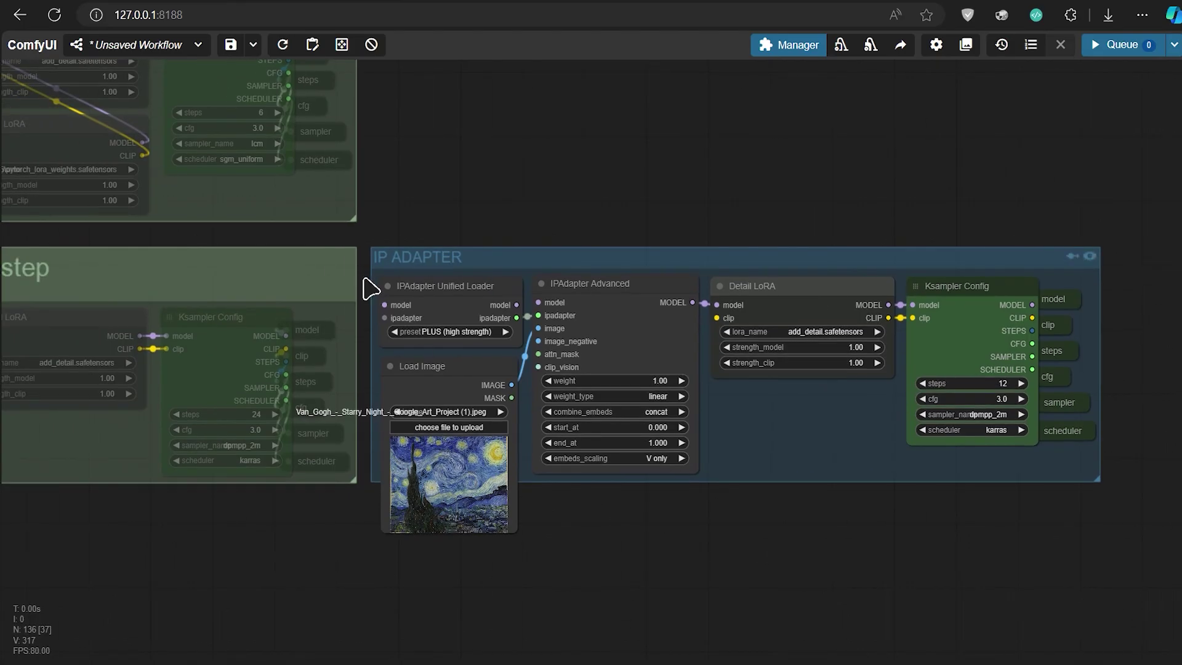
right_click(420, 259)
click(437, 383)
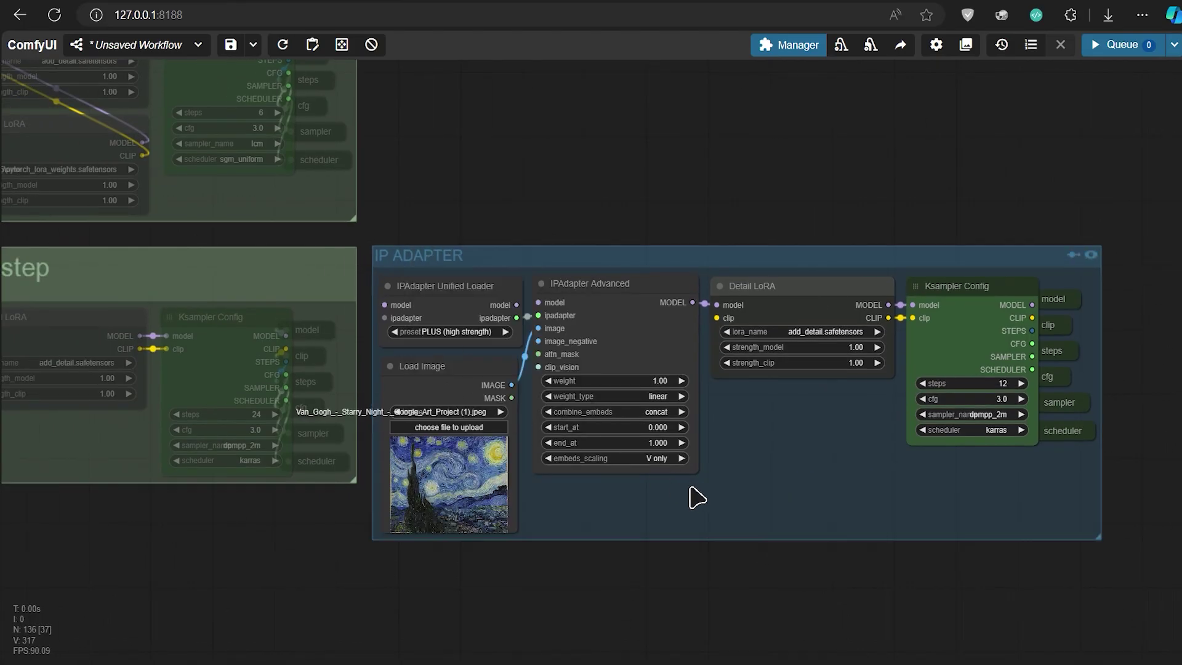
- Check in which switch list, Render Setting or WorkFlows, the IP ADAPTER group is placed
scroll(688, 496, down, 4)
drag(283, 542, 825, 410)
drag(450, 407, 1046, 320)
scroll(752, 342, up, 5)
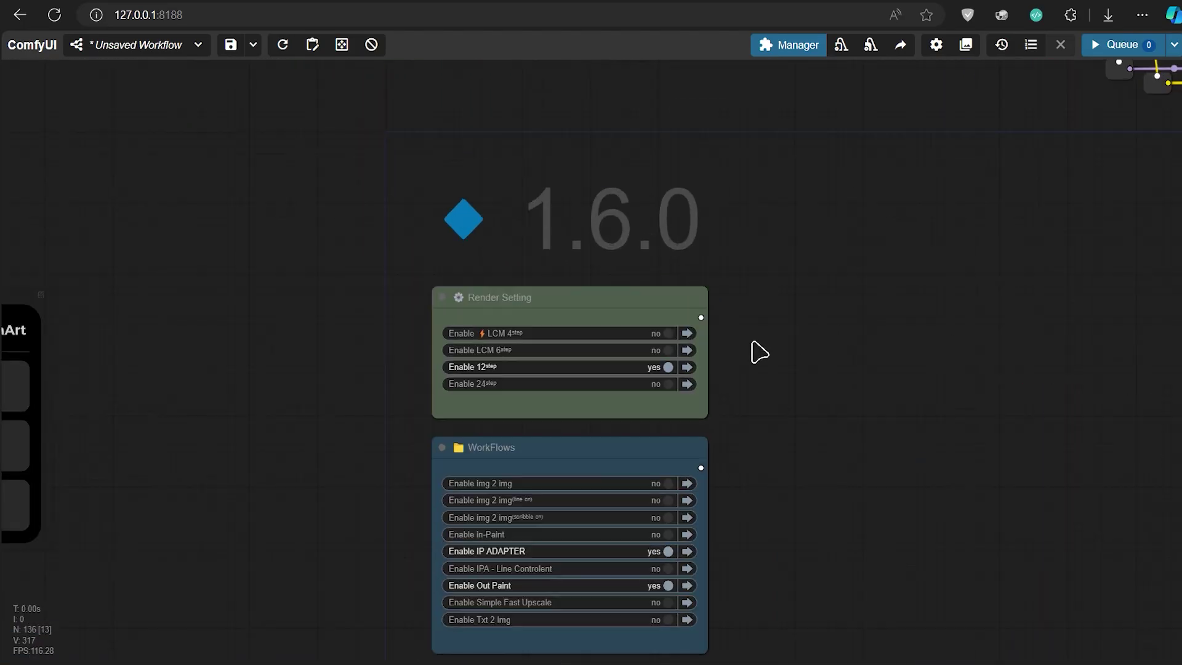
scroll(727, 352, up, 2)
drag(723, 563, 648, 416)
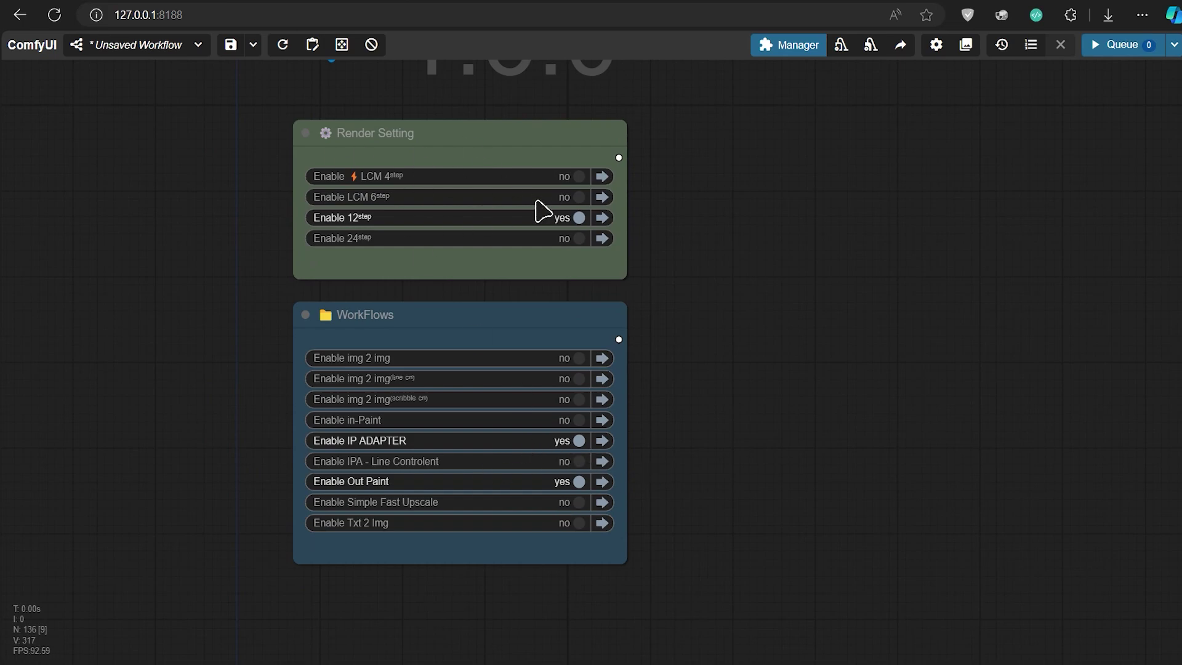
drag(536, 203, 491, 322)
- Change the IP ADAPTER group's color to green to match the render setting groups
scroll(490, 322, down, 8)
drag(1046, 240, 616, 380)
drag(914, 379, 470, 409)
scroll(508, 339, up, 3)
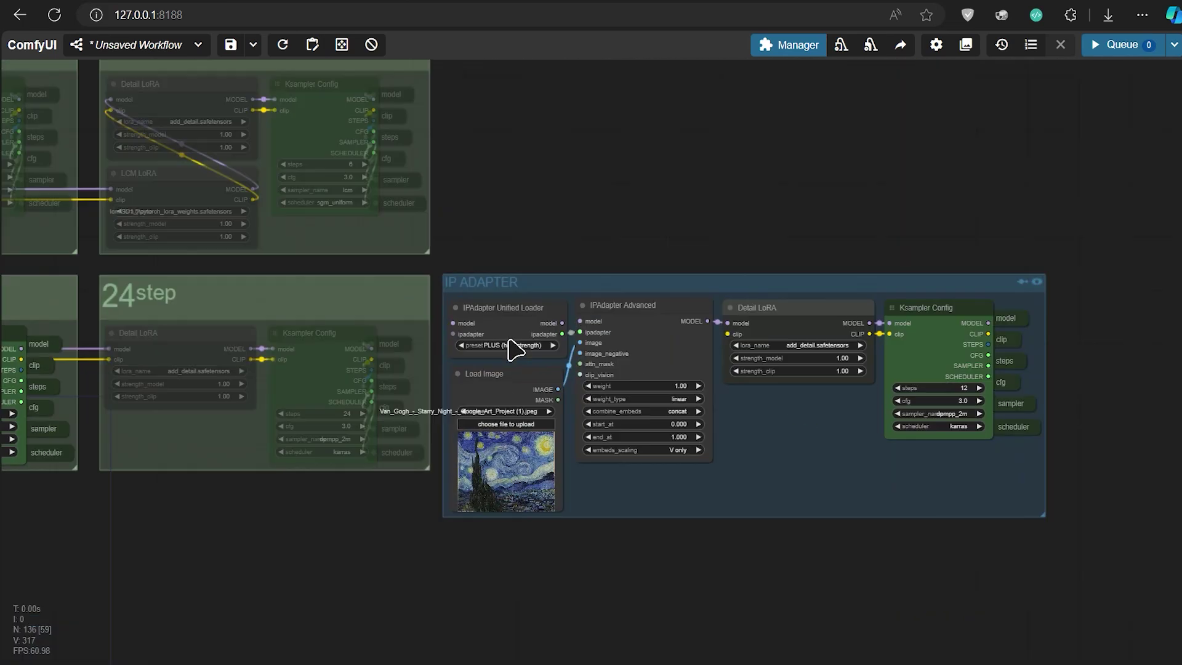
right_click(498, 272)
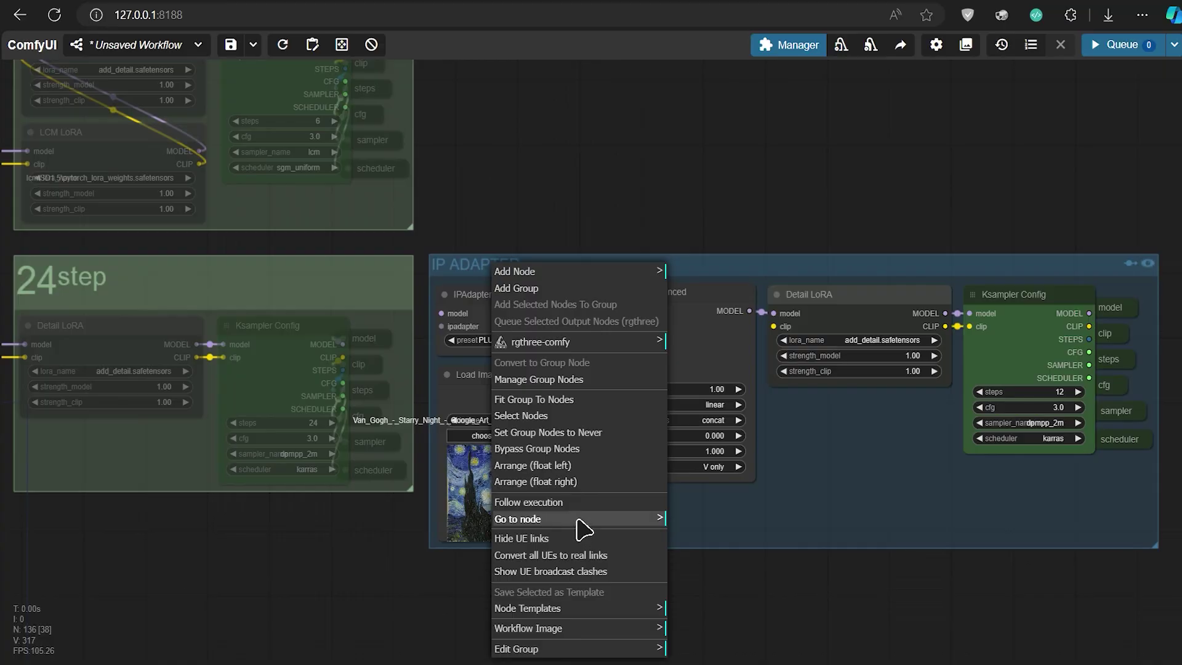
click(578, 648)
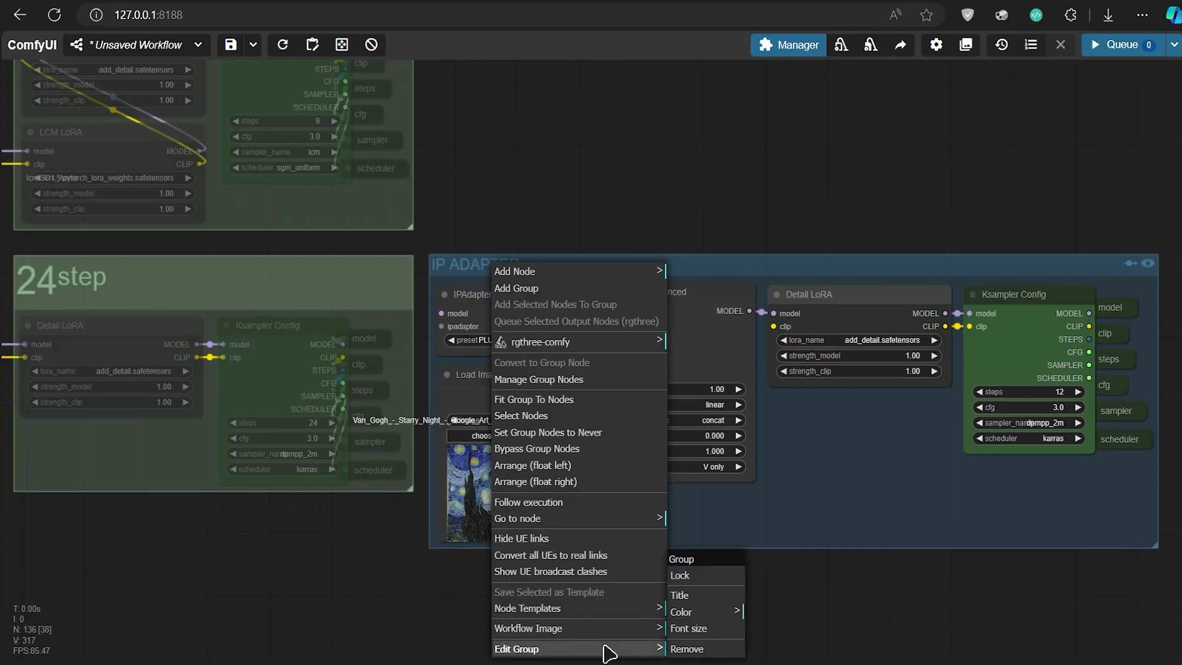
click(712, 615)
click(759, 546)
- Make IP ADAPTER the only enabled option in the Render Setting switches, with 12step turned off
scroll(754, 549, down, 4)
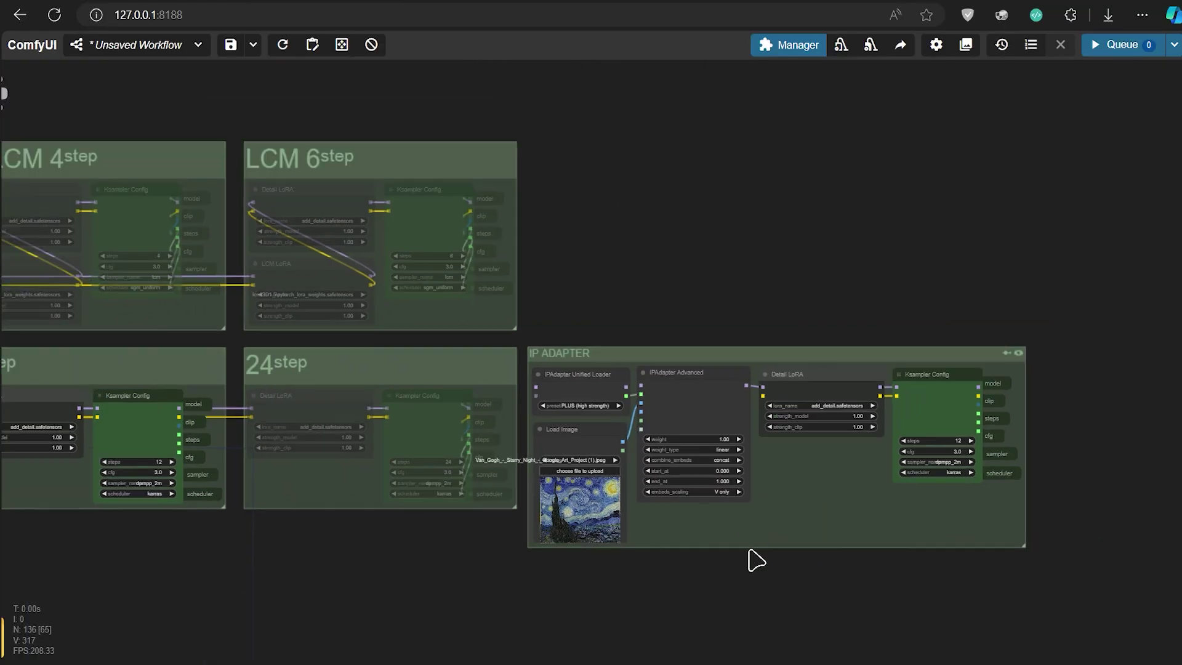
drag(342, 567, 654, 481)
drag(616, 431, 1163, 240)
scroll(412, 329, up, 3)
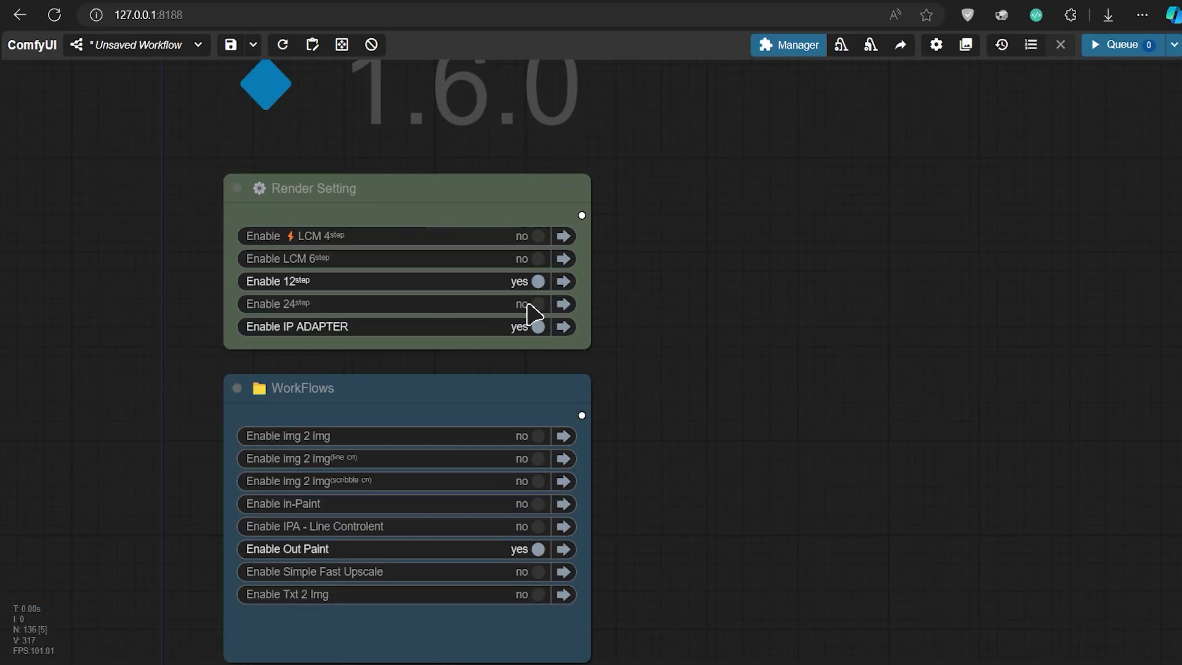
click(538, 262)
click(537, 326)
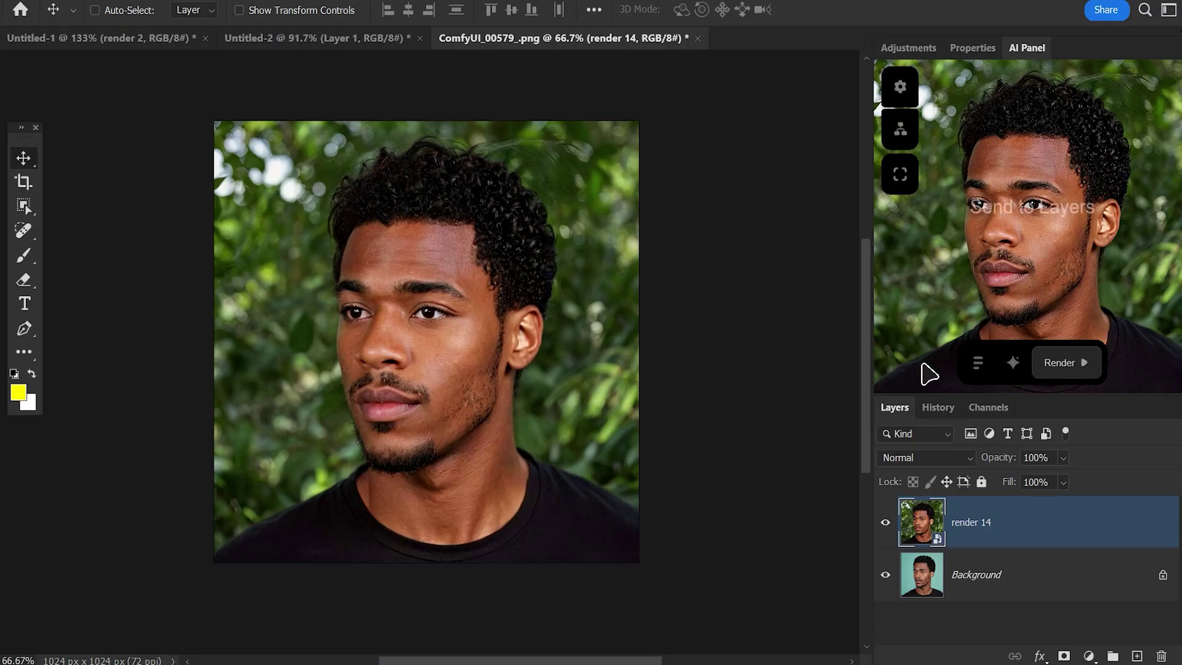
- In Photoshop, use the Out Paint preset with the IP ADAPTER render setting and start a render
click(977, 363)
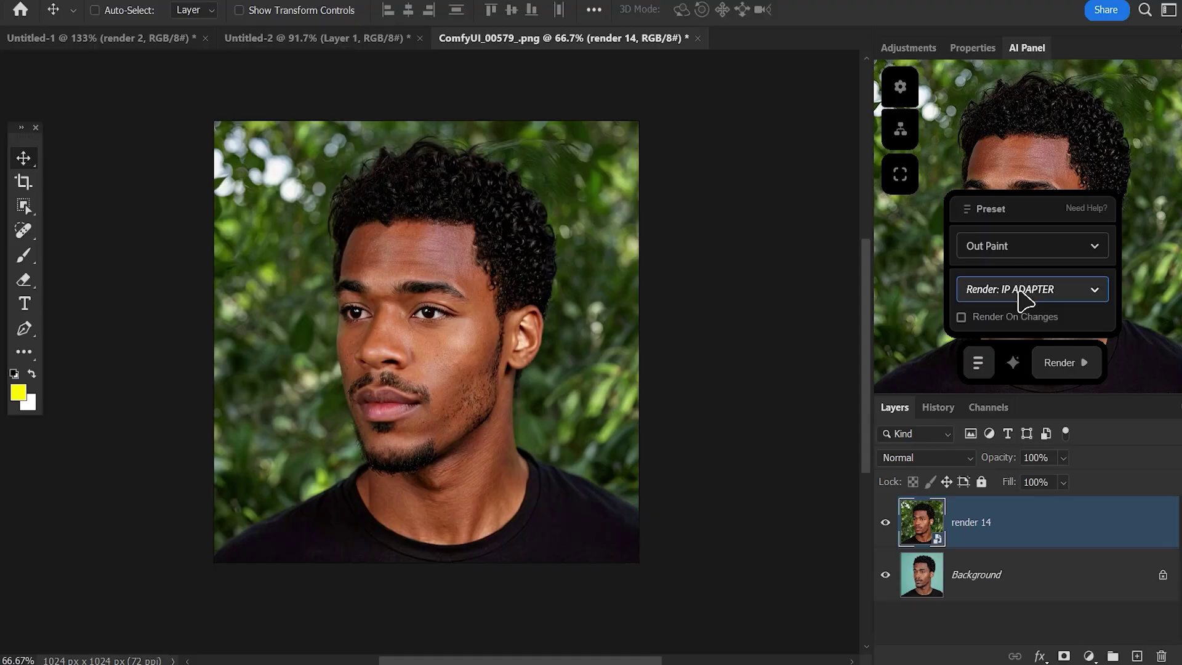
click(1021, 298)
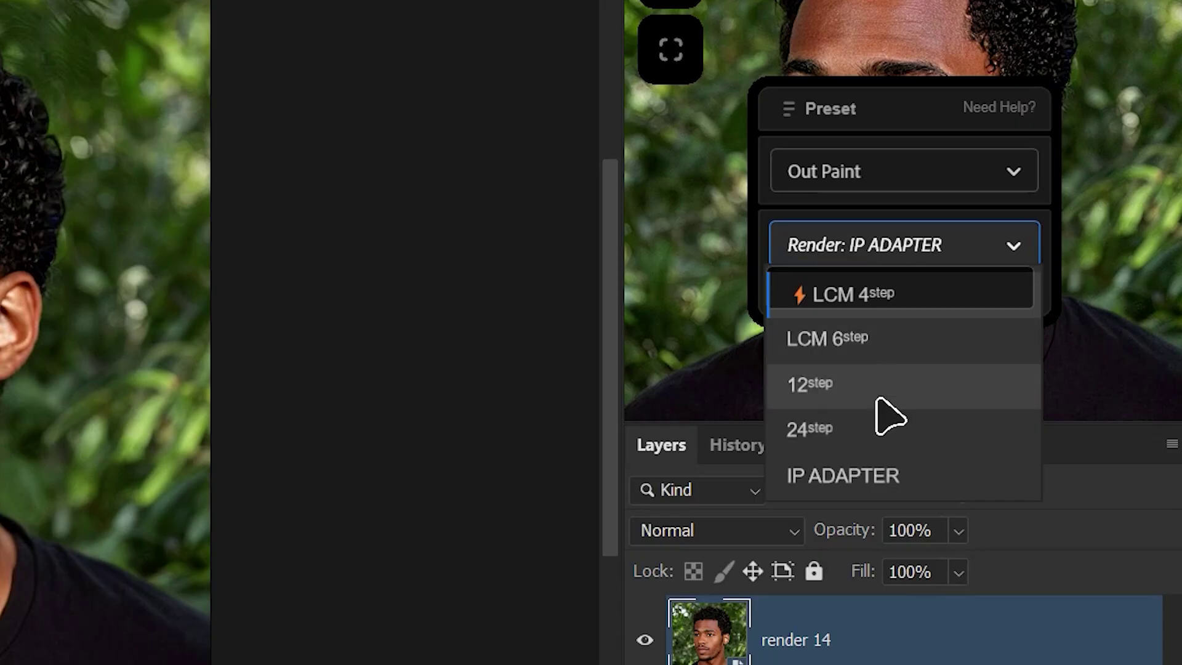
click(870, 474)
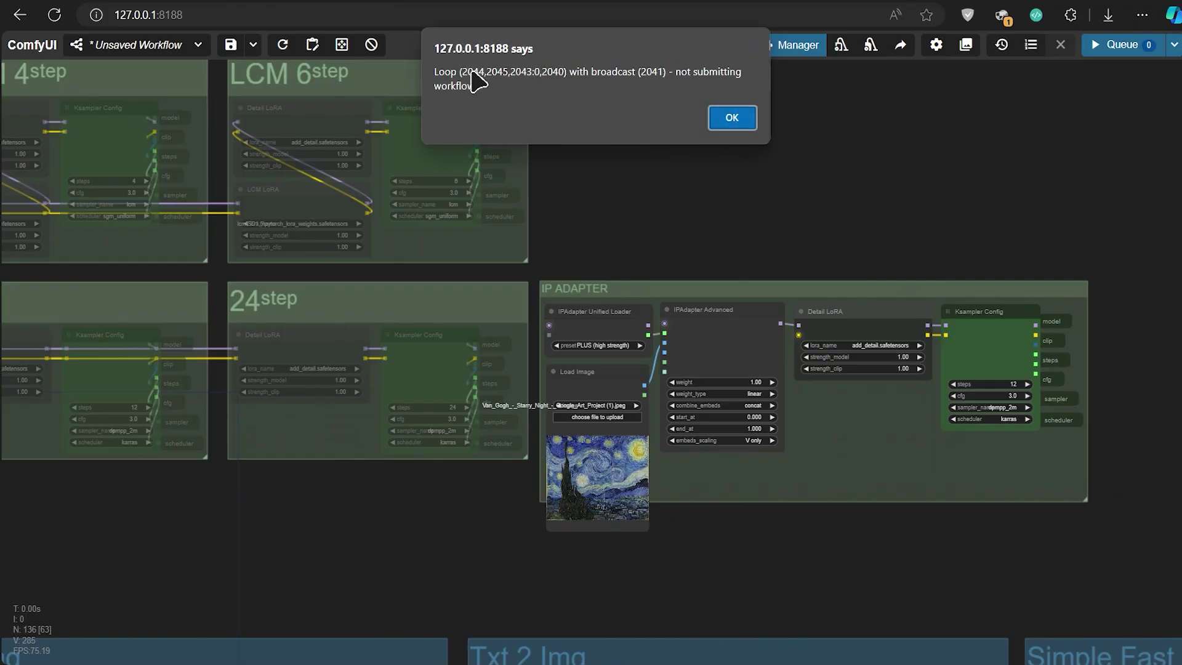
- In ComfyUI, connect the main checkpoint's model to IPAdapter Unified Loader and its clip to Detail LoRA, and move the IP ADAPTER group up
click(721, 118)
scroll(554, 317, up, 5)
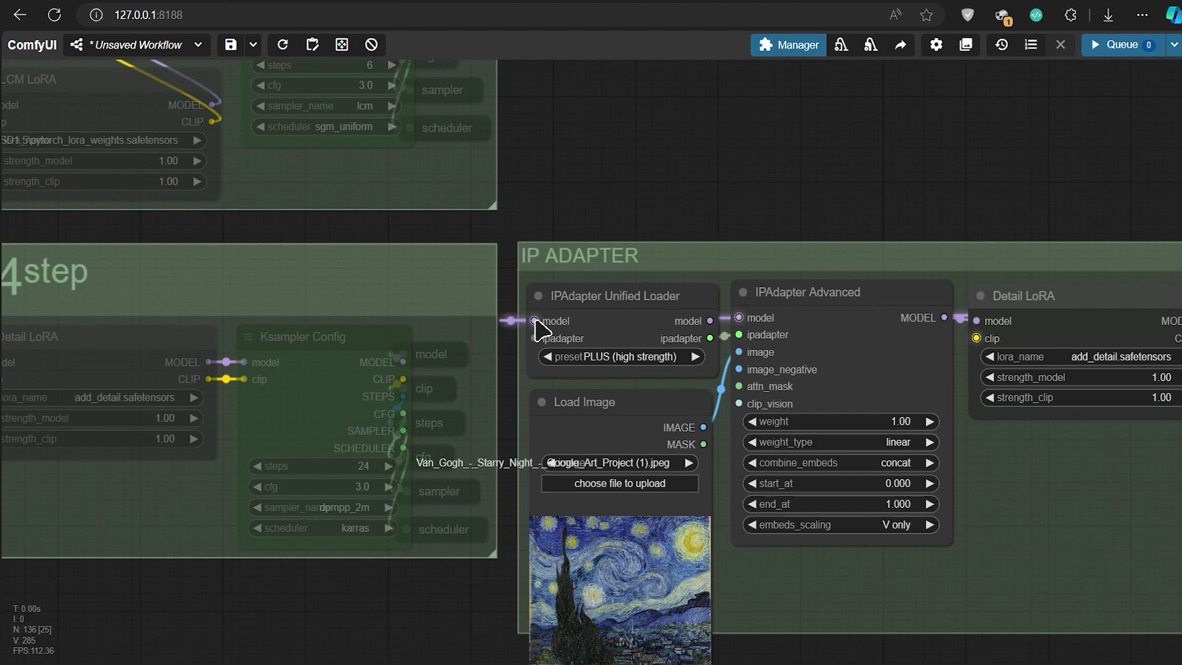
scroll(535, 329, down, 6)
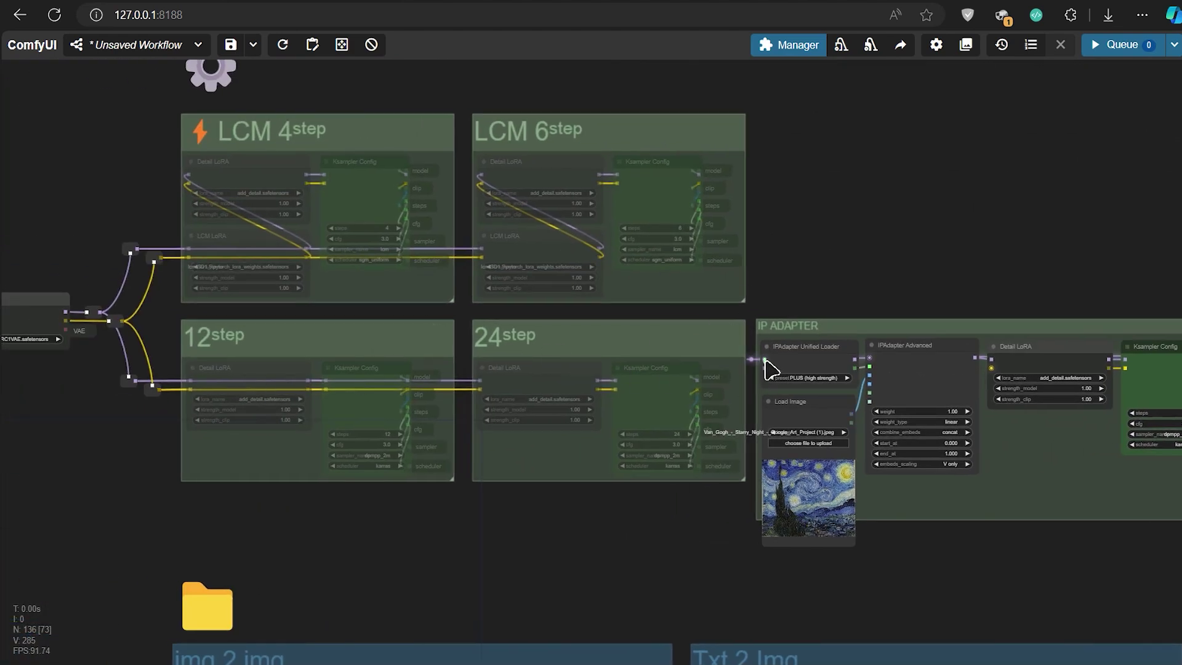
drag(766, 360, 979, 376)
drag(968, 282, 769, 289)
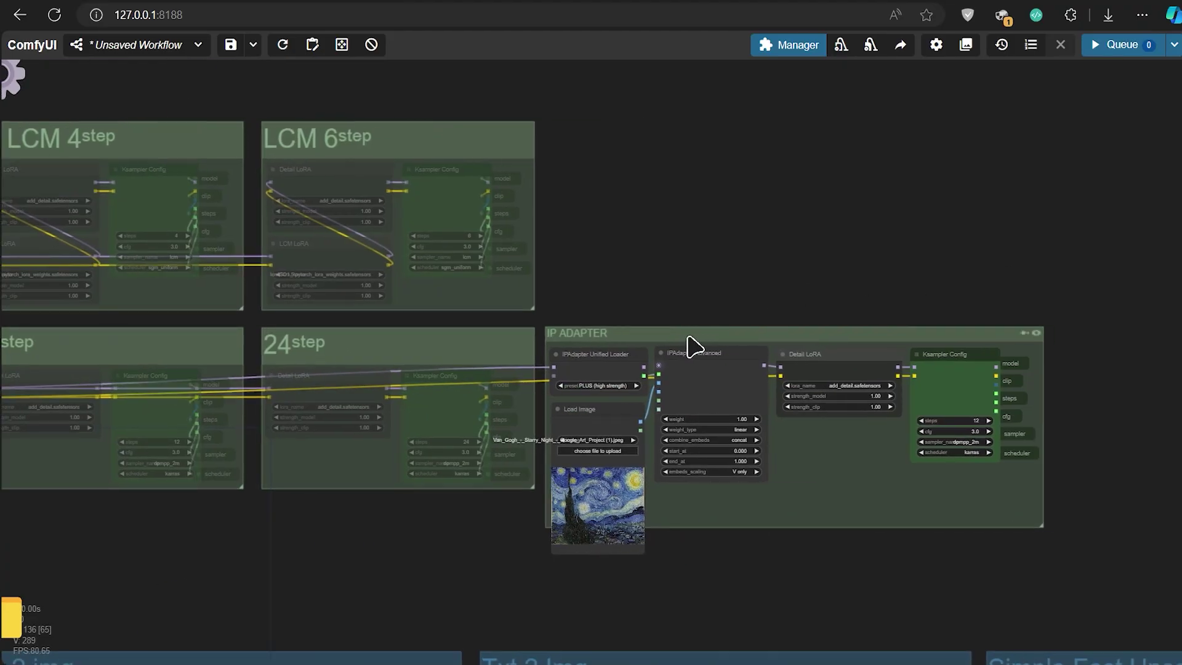
drag(691, 343, 728, 248)
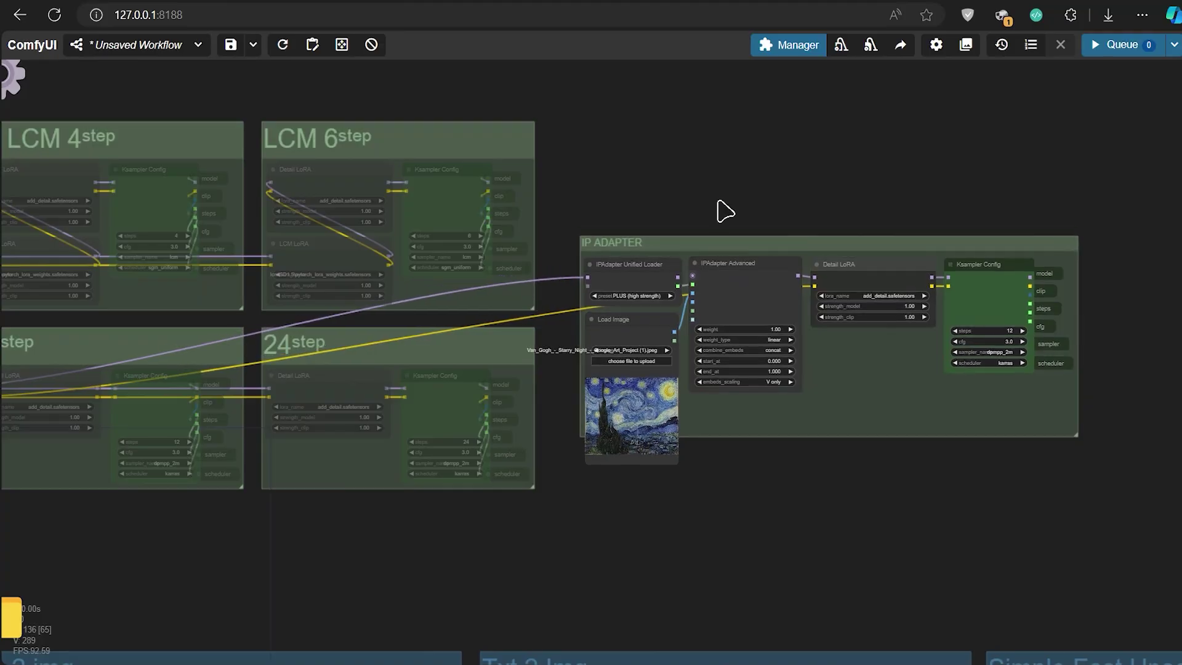
- Try feeding the IPAdapter Unified Loader's model input from a new Load Checkpoint node with a realisticVision checkpoint
scroll(724, 211, up, 5)
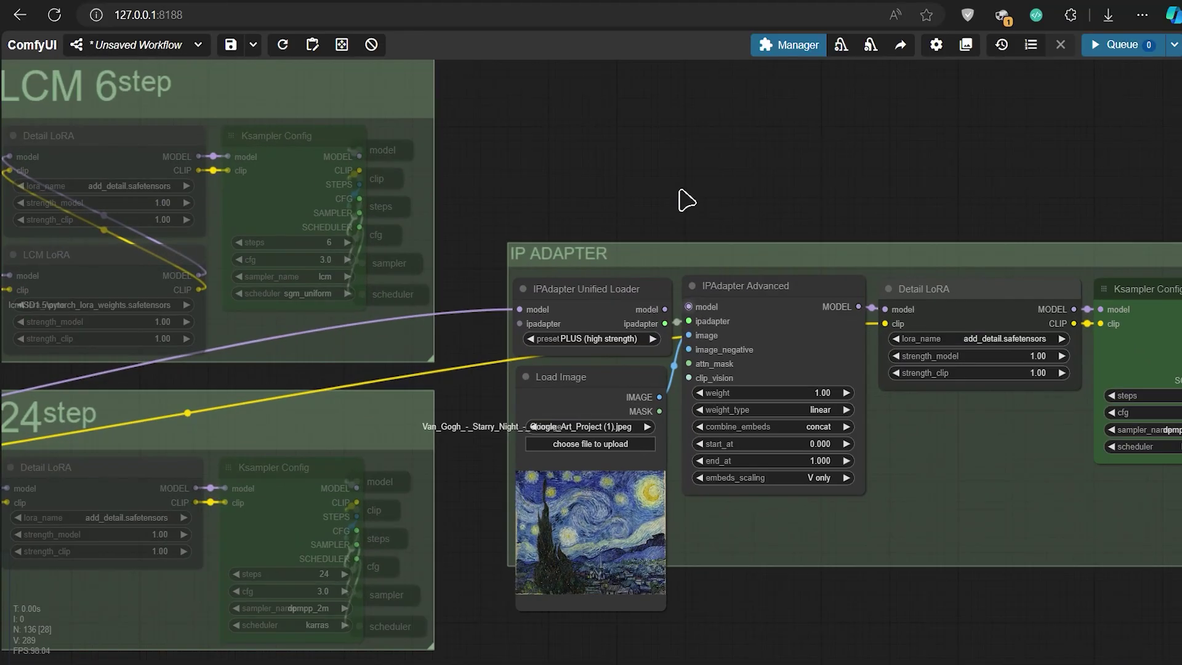
drag(680, 191, 435, 188)
double_click(565, 228)
text(loadc)
key(BackSpace)
click(574, 245)
drag(640, 246, 669, 236)
click(671, 237)
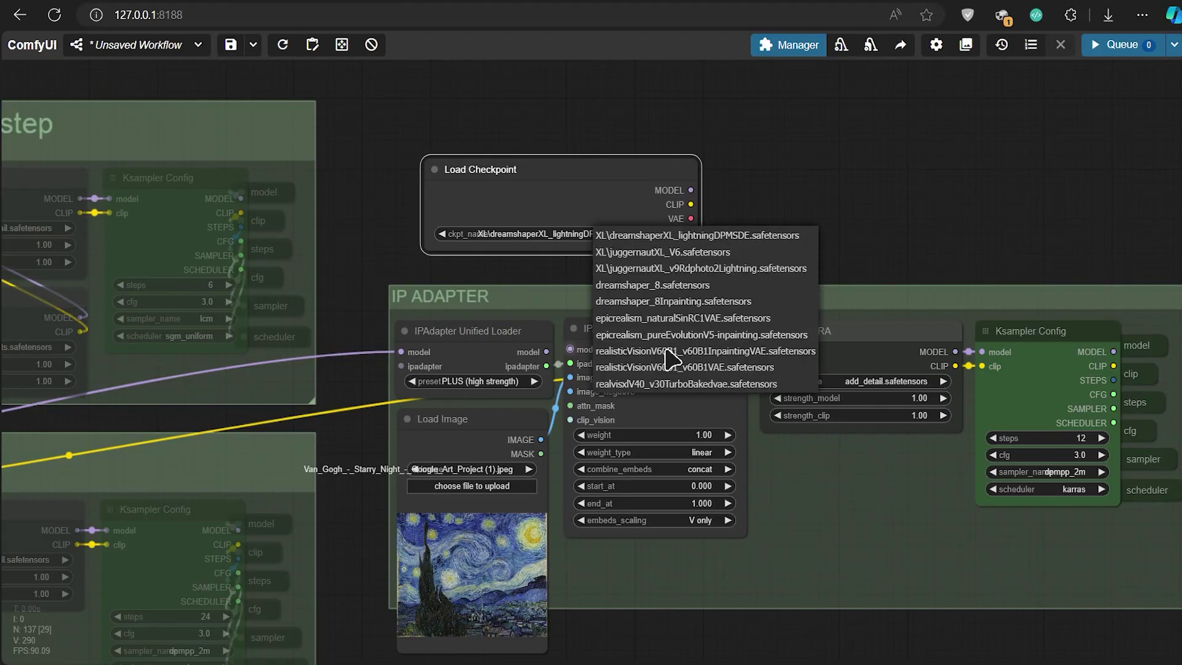
click(665, 357)
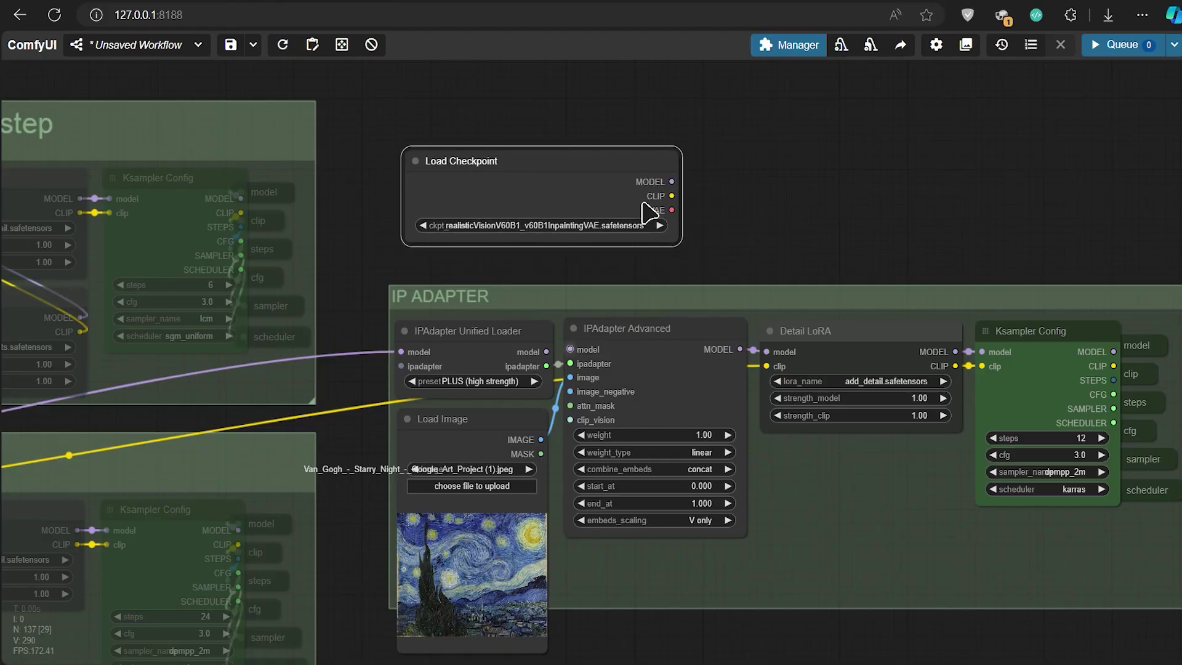
drag(671, 181, 401, 352)
- Follow the Out Paint render to its output, and send the Starry Night background result to the layers in Photoshop
scroll(673, 185, down, 2)
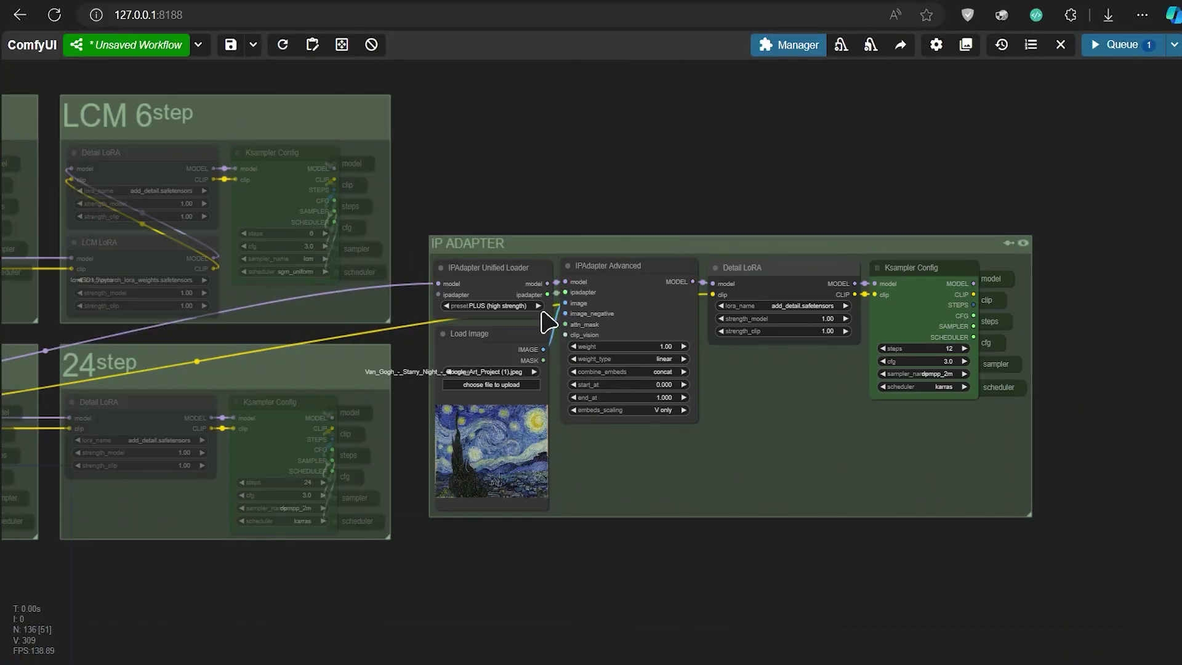
scroll(572, 394, down, 5)
scroll(424, 409, up, 5)
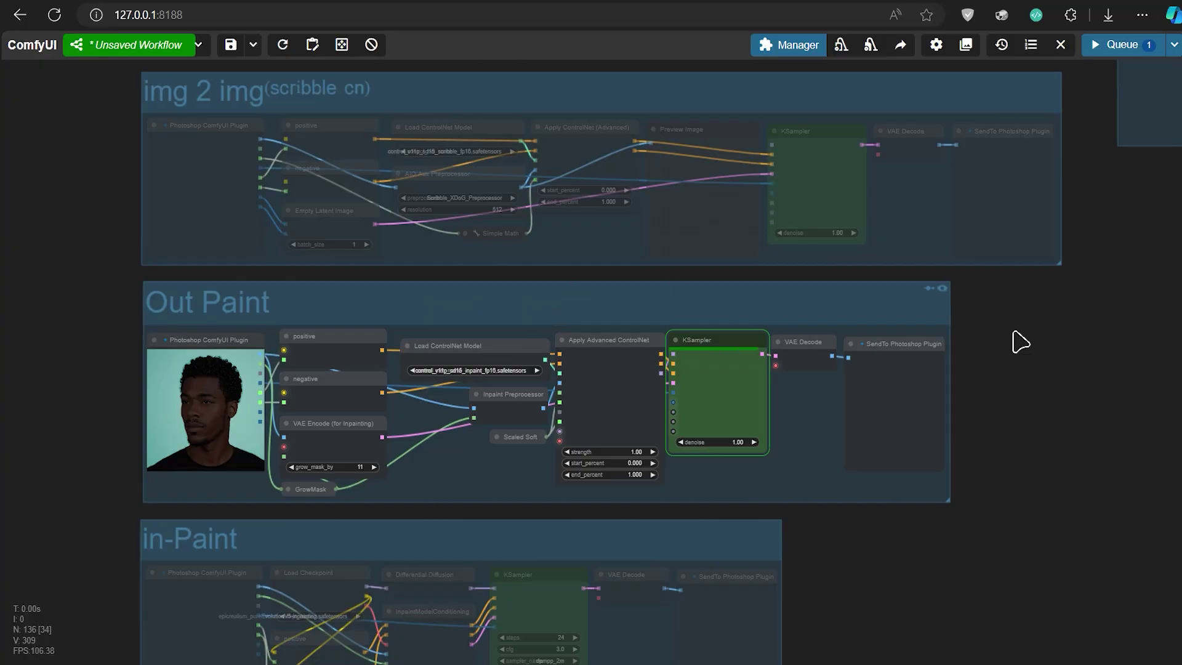
scroll(985, 369, up, 5)
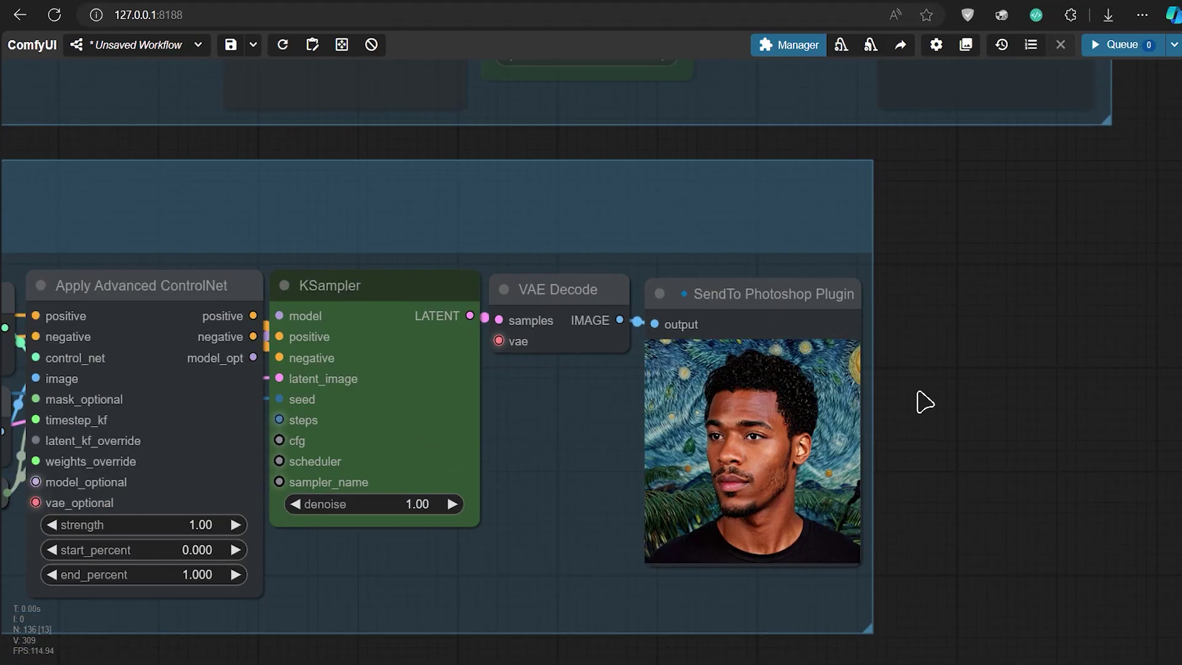
key(alt+Tab)
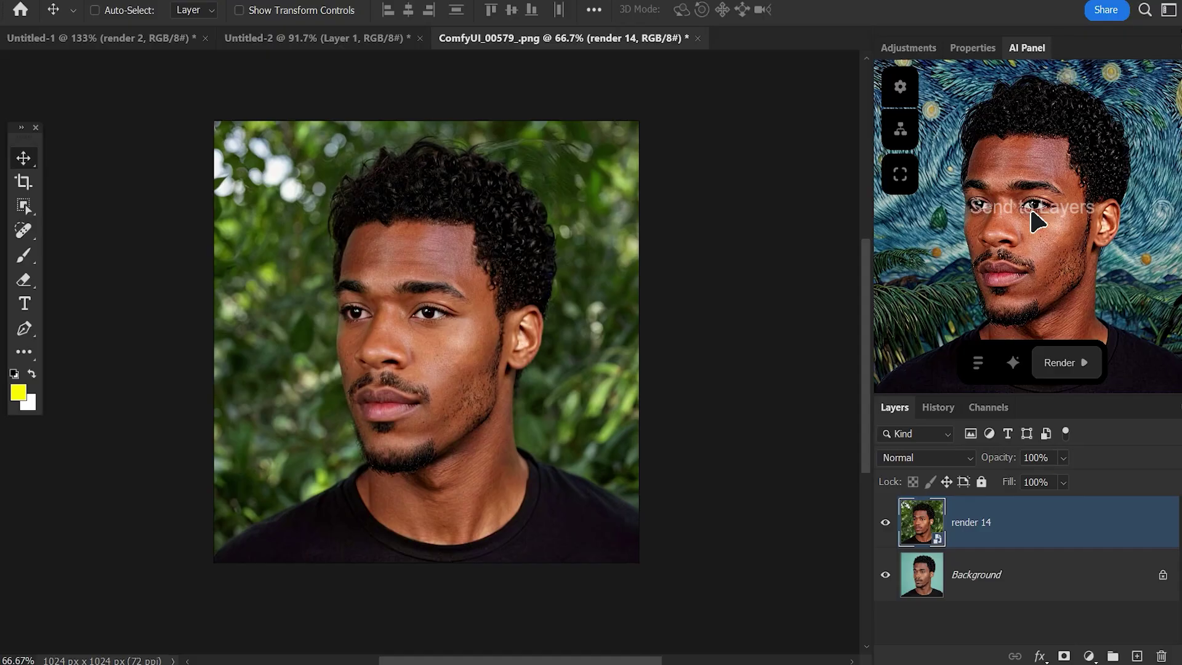
click(1029, 205)
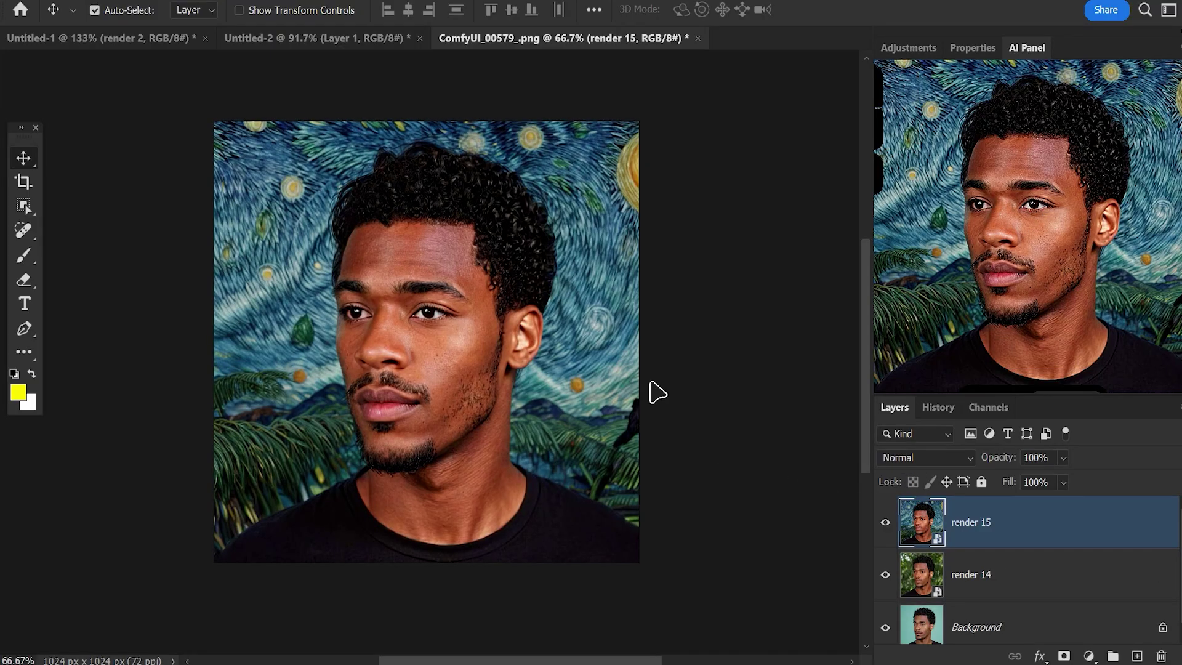
- In ComfyUI, retitle the IP ADAPTER group as IP ADAPTER - van gogh and align it beside the 24step group
scroll(609, 348, down, 2)
scroll(406, 307, up, 1)
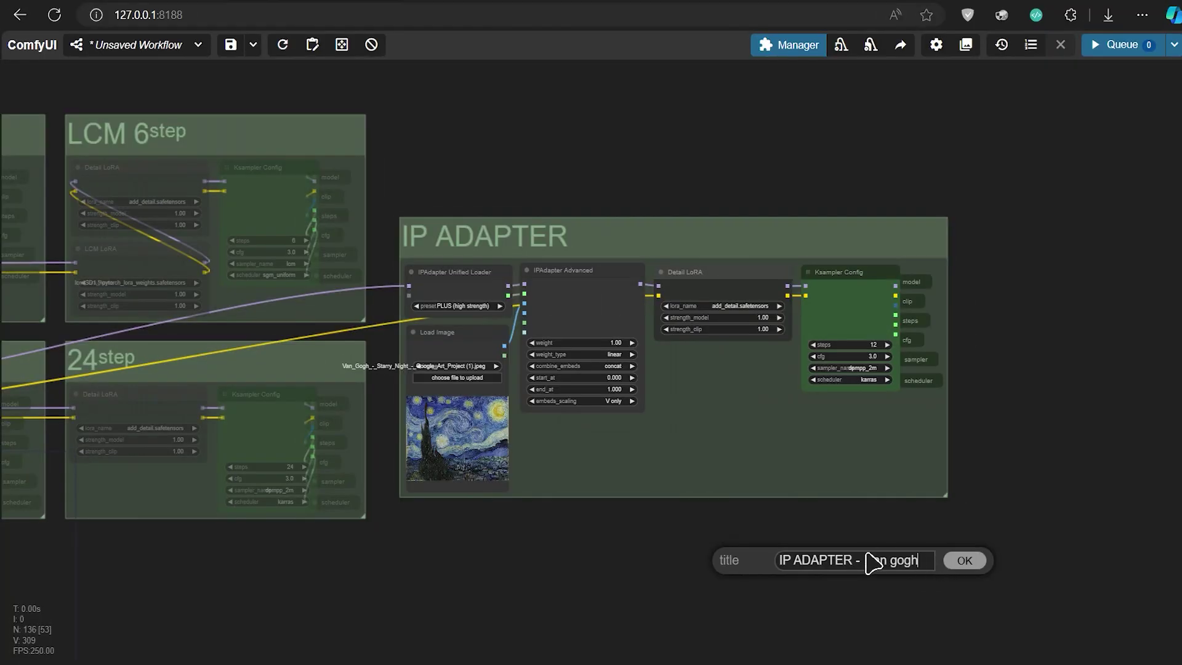
click(963, 560)
drag(626, 234, 607, 368)
- Duplicate all nodes of the van gogh group with their incoming connections and place the copy above the group
drag(1016, 354, 472, 608)
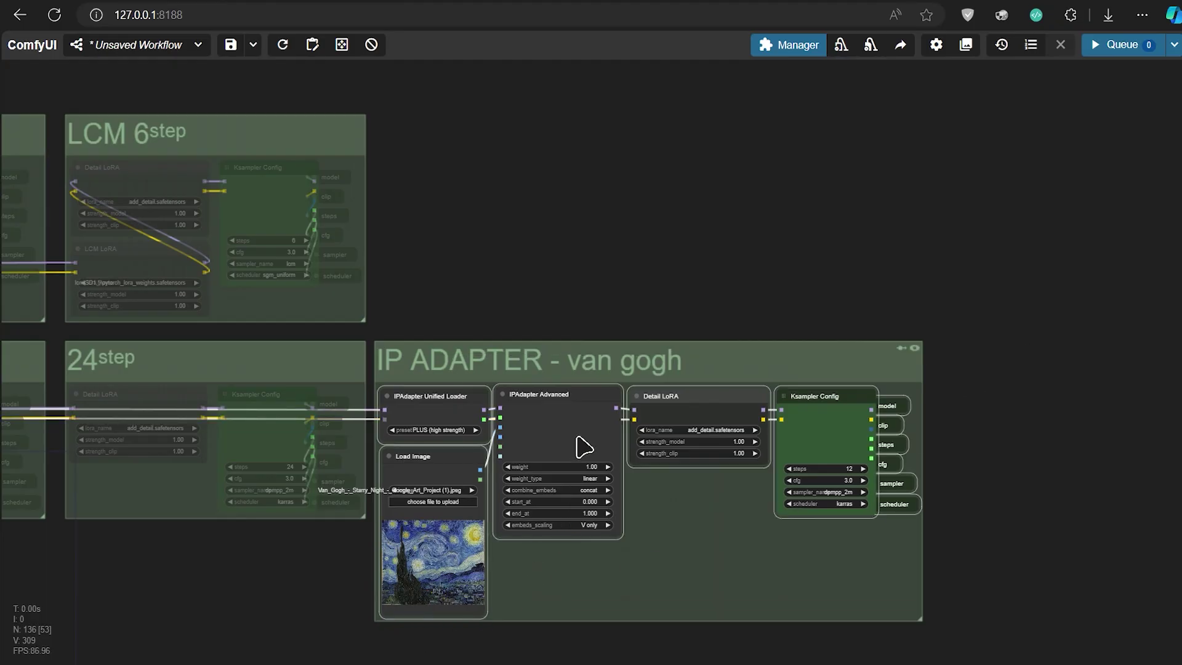
key(ctrl+c)
key(ctrl+shift+v)
drag(644, 454, 450, 117)
click(750, 221)
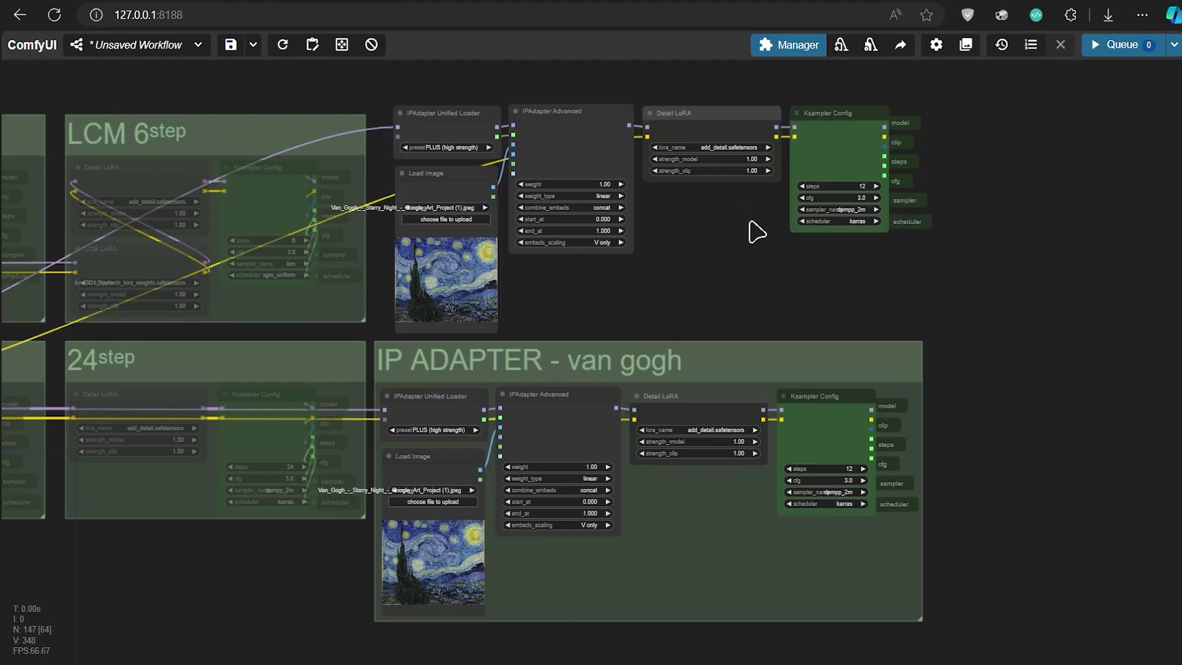
drag(750, 221, 620, 308)
- Wrap the duplicated IPAdapter nodes above the van gogh group in a green group titled IPA - FACEID with a larger title font
scroll(615, 224, up, 1)
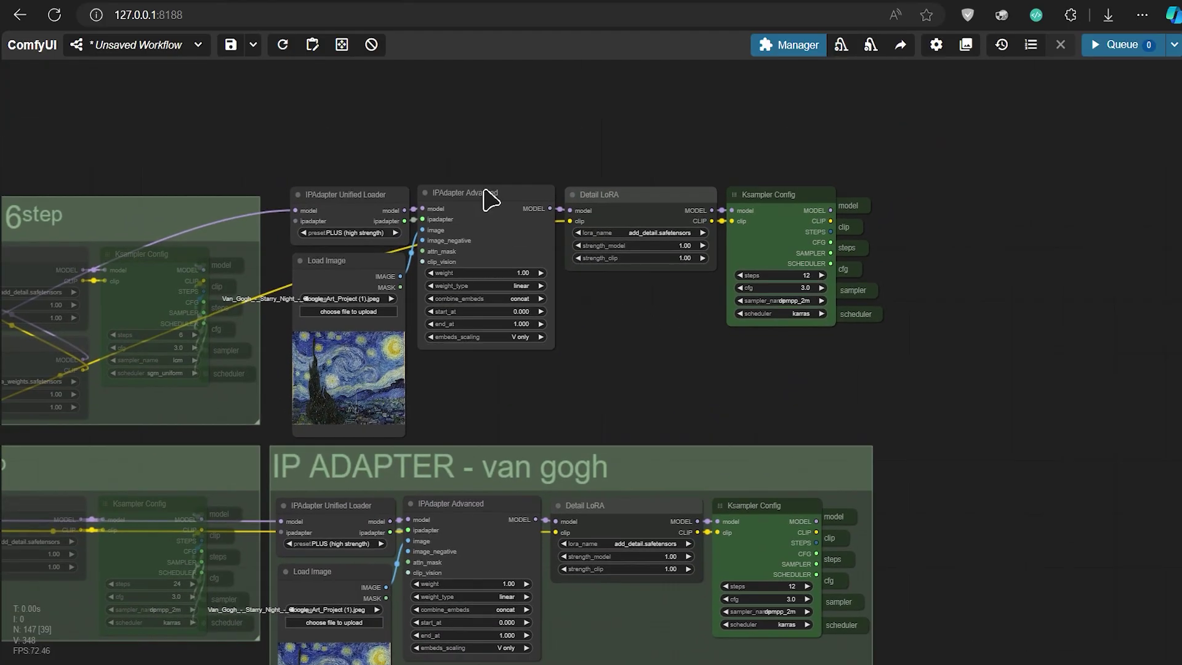
right_click(451, 132)
right_click(352, 177)
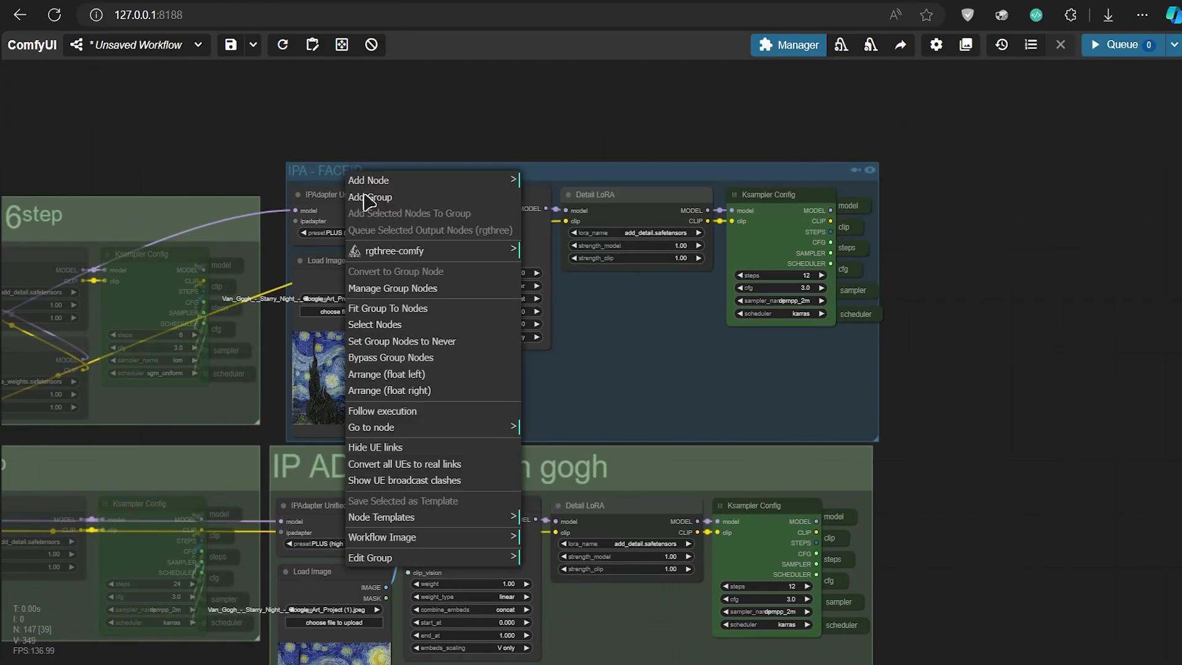
click(471, 559)
click(567, 600)
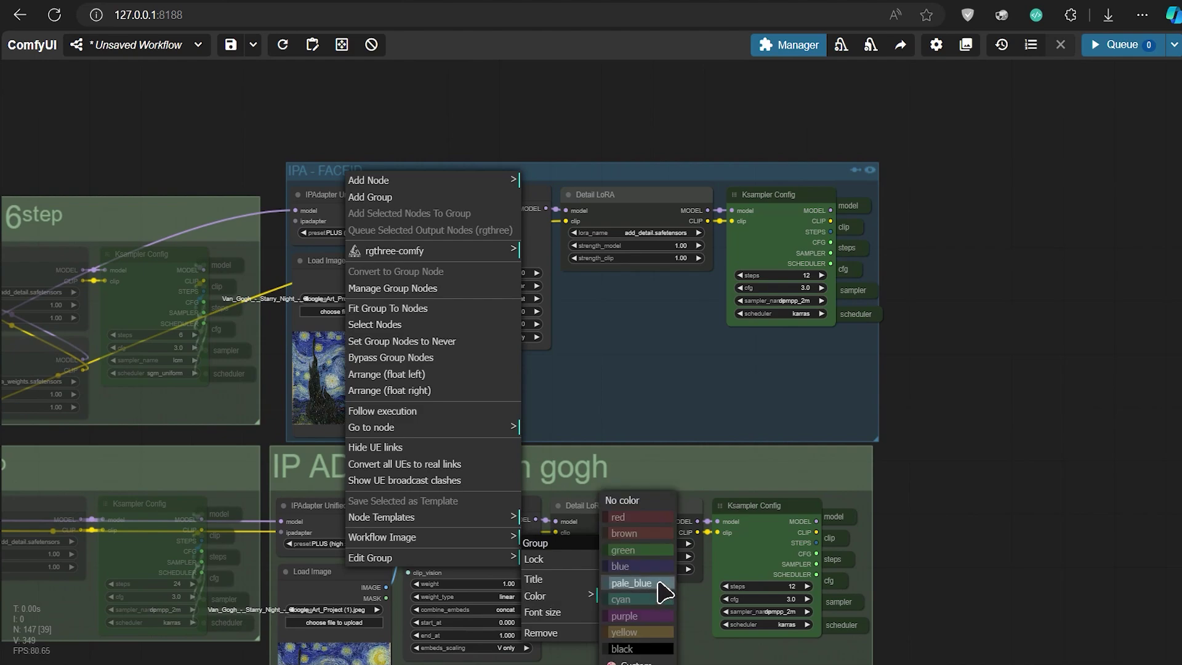
click(653, 554)
- Load ComfyUI_temp_azmdm_00001_.png into the Load Image node of the IPA - FACEID group
scroll(349, 322, up, 3)
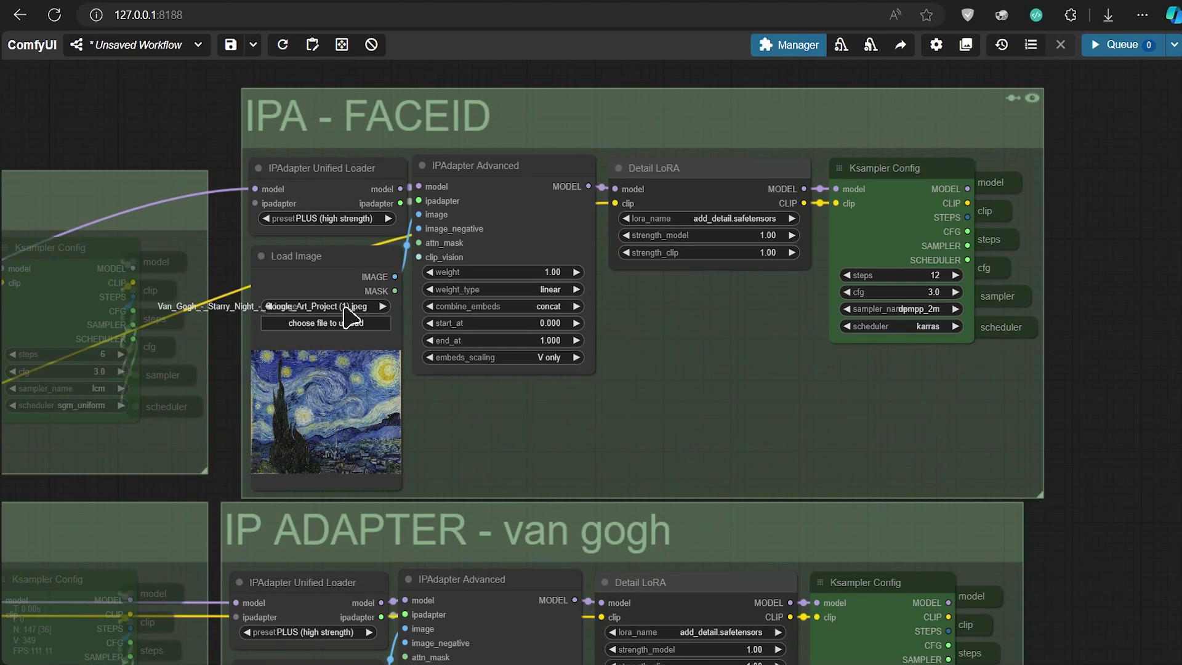
click(343, 307)
click(317, 327)
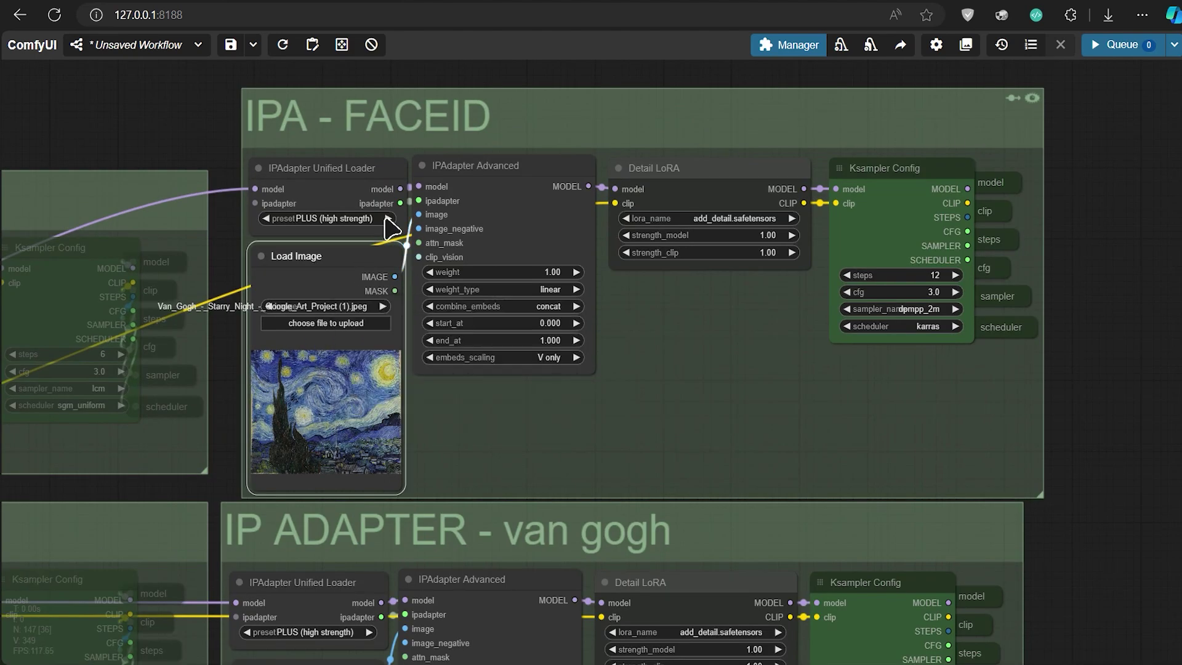
scroll(337, 411, up, 6)
scroll(332, 397, up, 4)
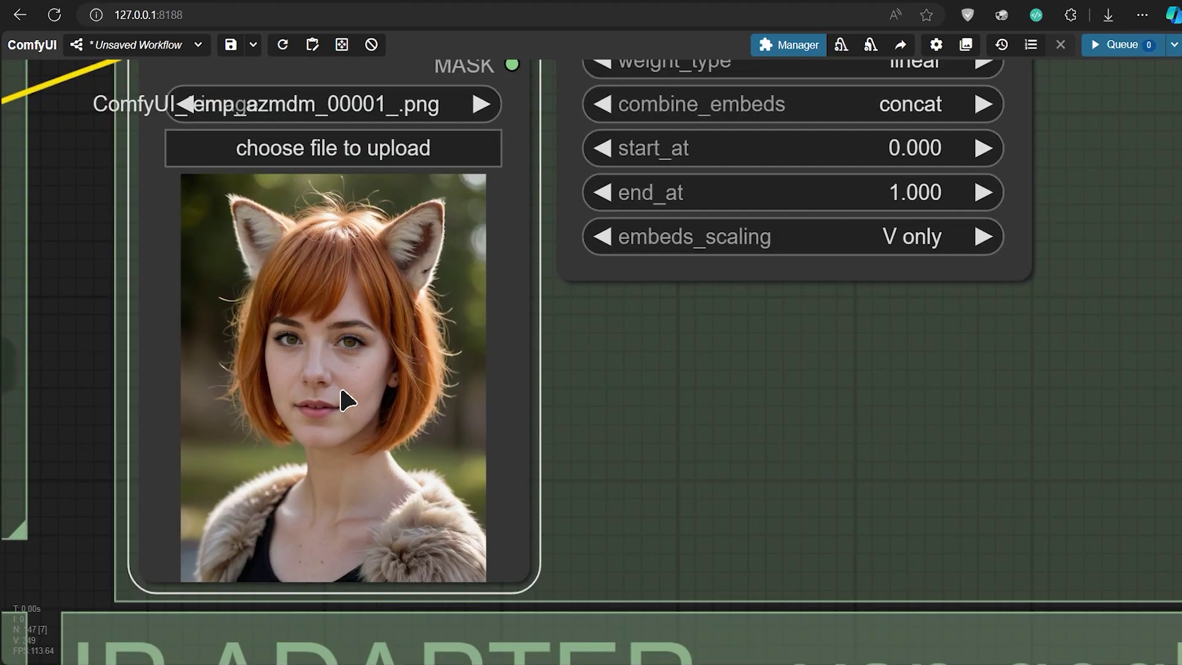
scroll(418, 357, down, 2)
scroll(456, 337, down, 3)
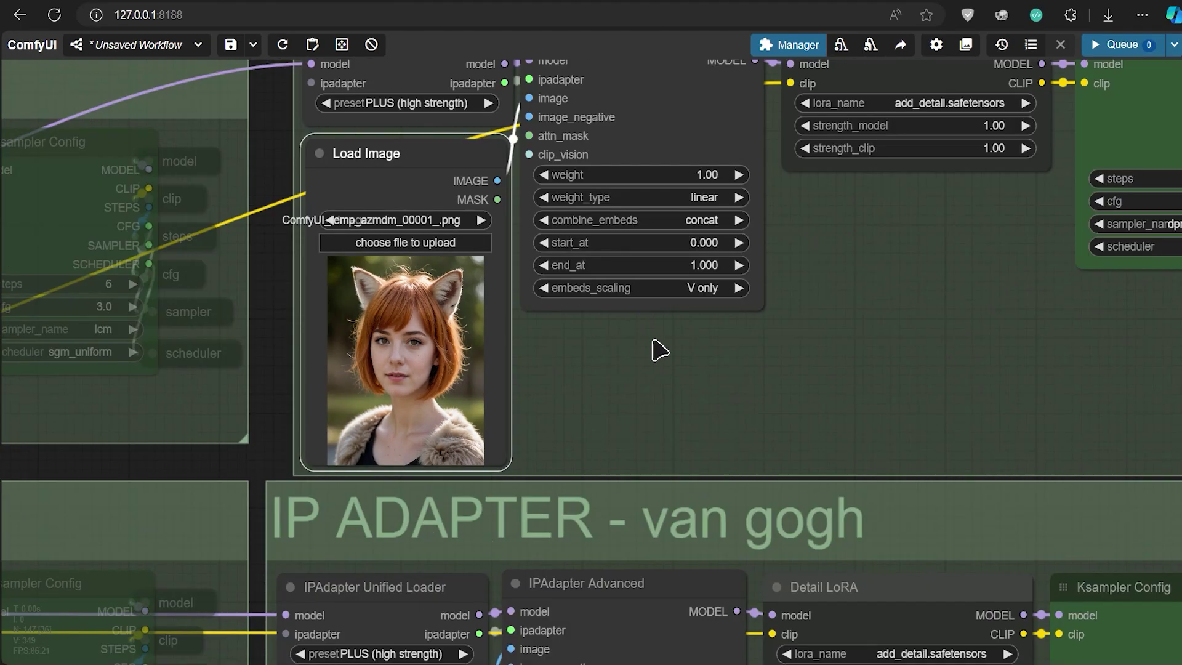
- Delete the IPAdapter Unified Loader and IPAdapter Advanced nodes from the IPA - FACEID group
drag(654, 345, 517, 475)
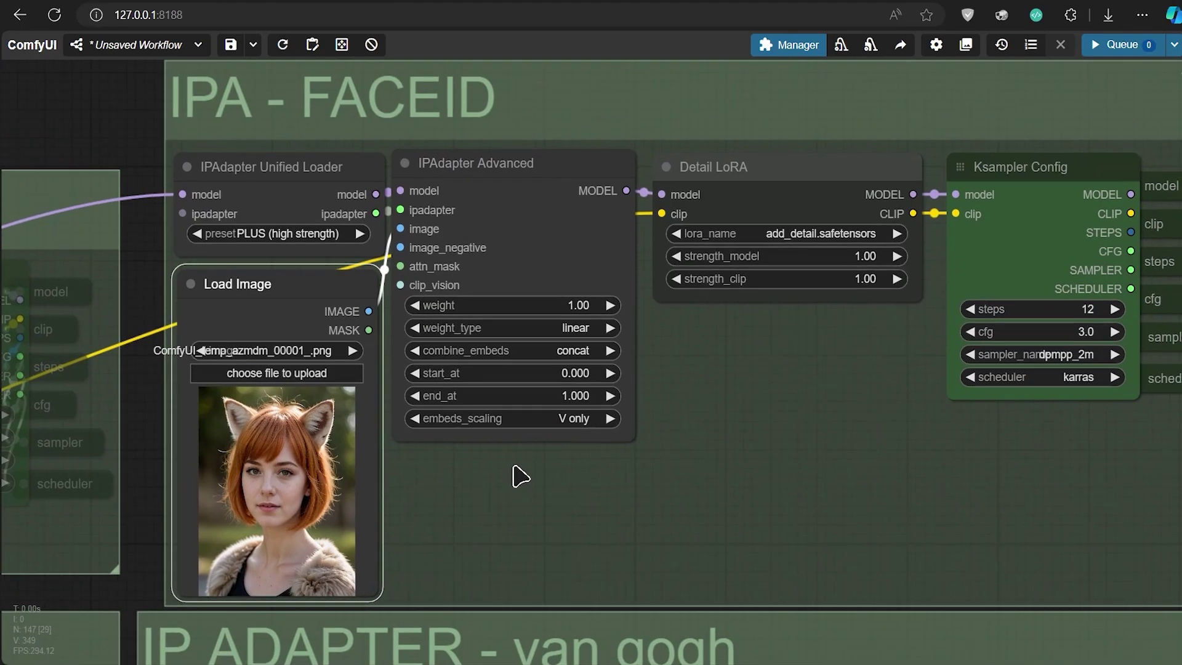
click(516, 223)
shift+click(314, 185)
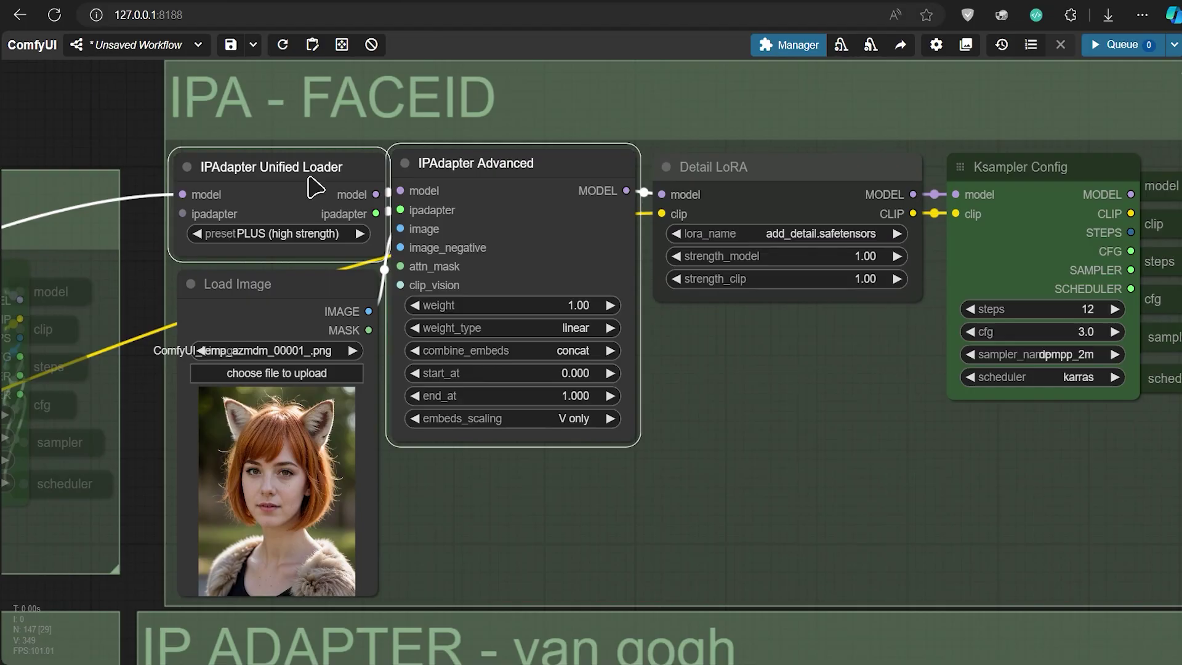
key(Delete)
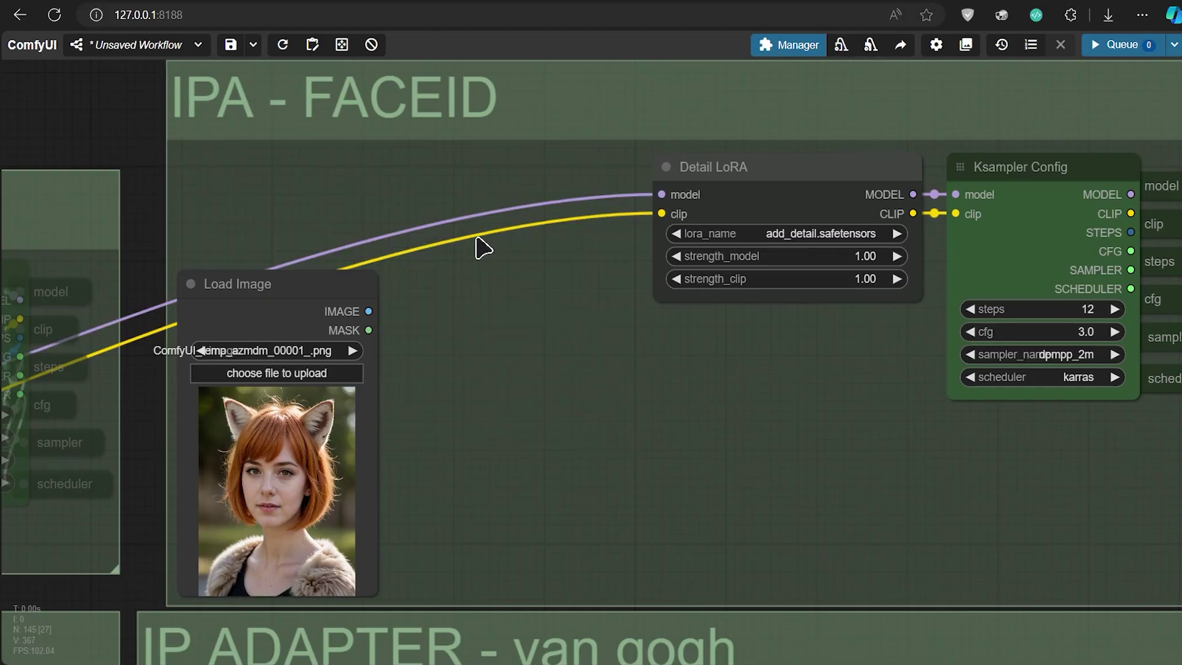
- Add a narrowed IPAdapter FaceID node before Detail LoRA and wire it into the model line between the incoming model and Detail LoRA
double_click(483, 248)
text(ipada)
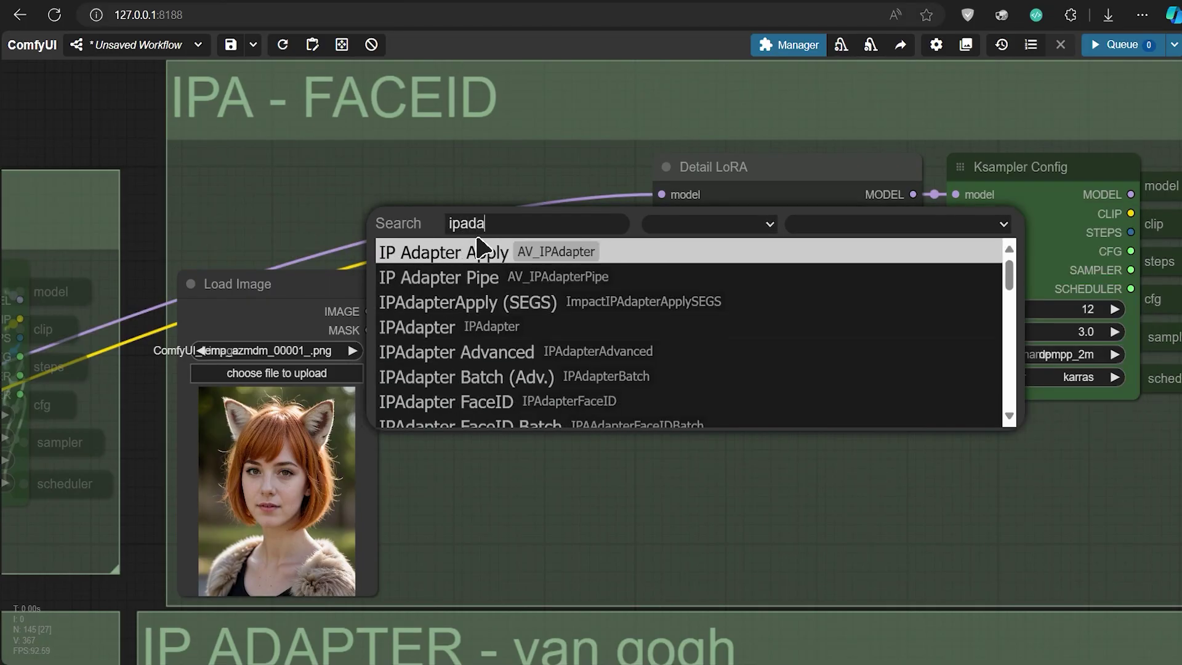
scroll(499, 326, down, 2)
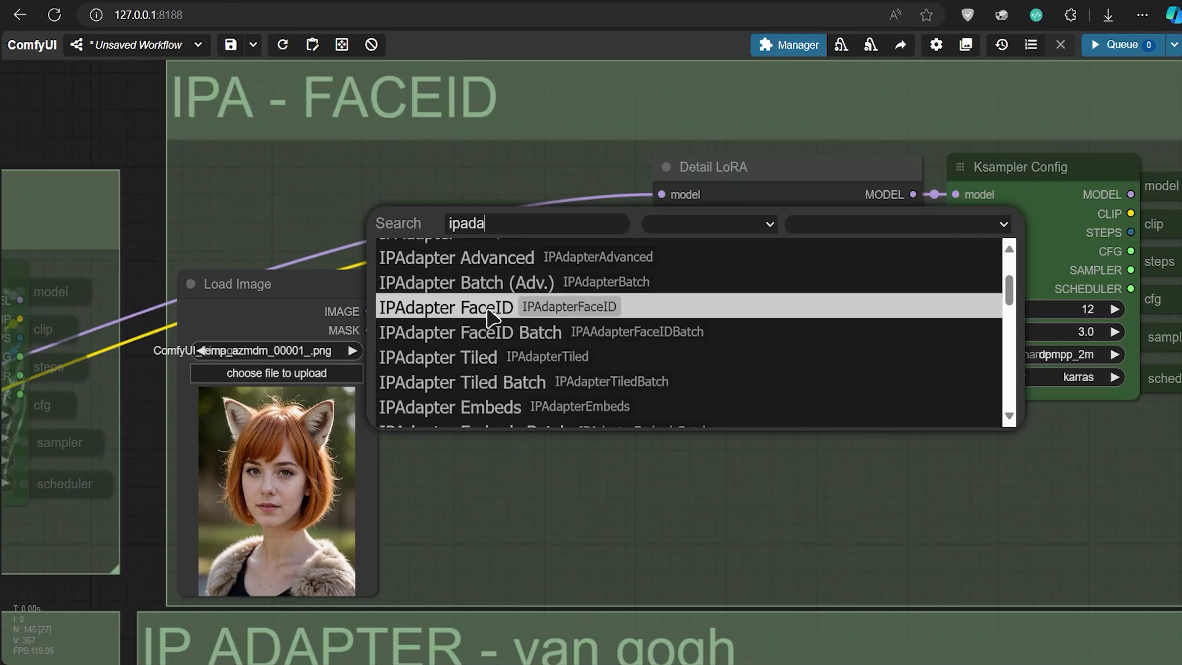
click(490, 315)
drag(562, 290, 525, 256)
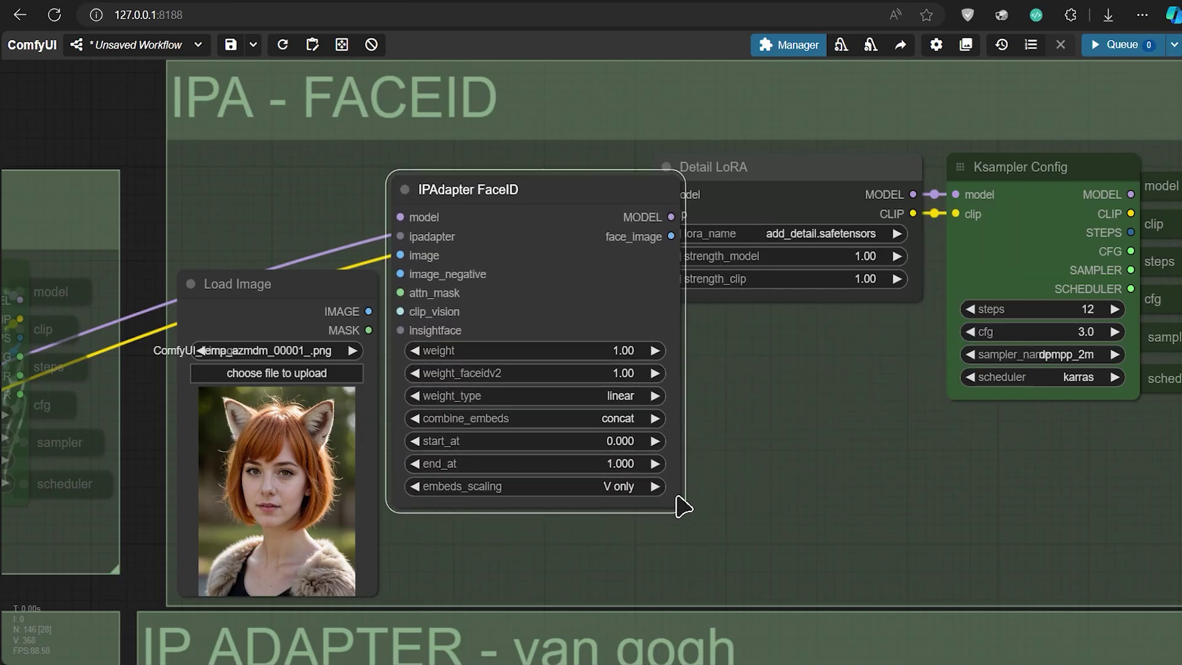
drag(679, 506, 616, 484)
drag(598, 217, 661, 194)
click(601, 161)
drag(525, 199, 556, 181)
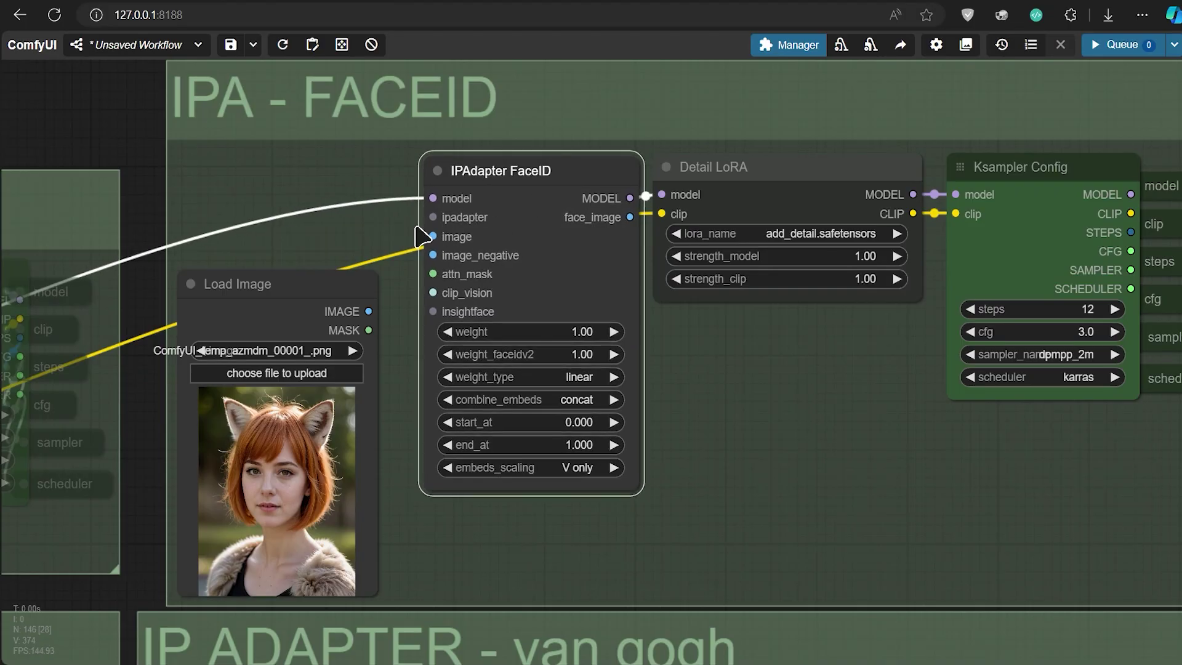
- Add an IPAdapter Unified Loader FaceID above Load Image and wire both nodes into IPAdapter FaceID, with the incoming model feeding the loader
drag(431, 218, 299, 174)
click(360, 338)
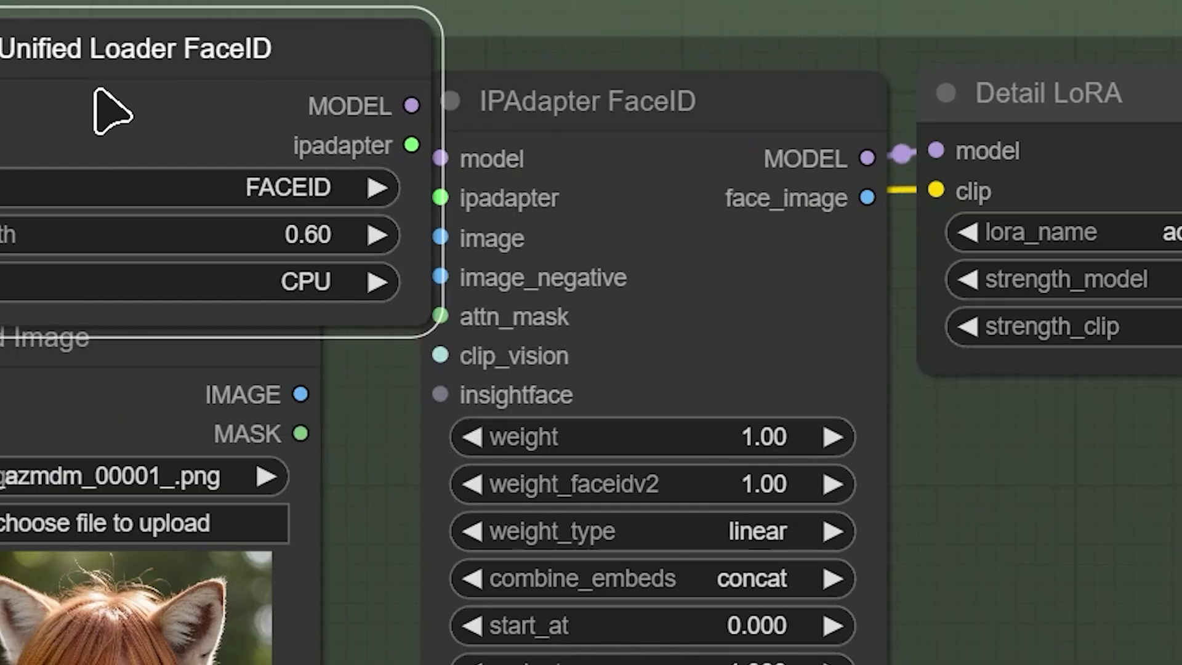
drag(315, 297, 311, 312)
mouse_move(341, 159)
mouse_down()
mouse_move(340, 177)
mouse_move(340, 162)
mouse_up()
drag(372, 607, 412, 601)
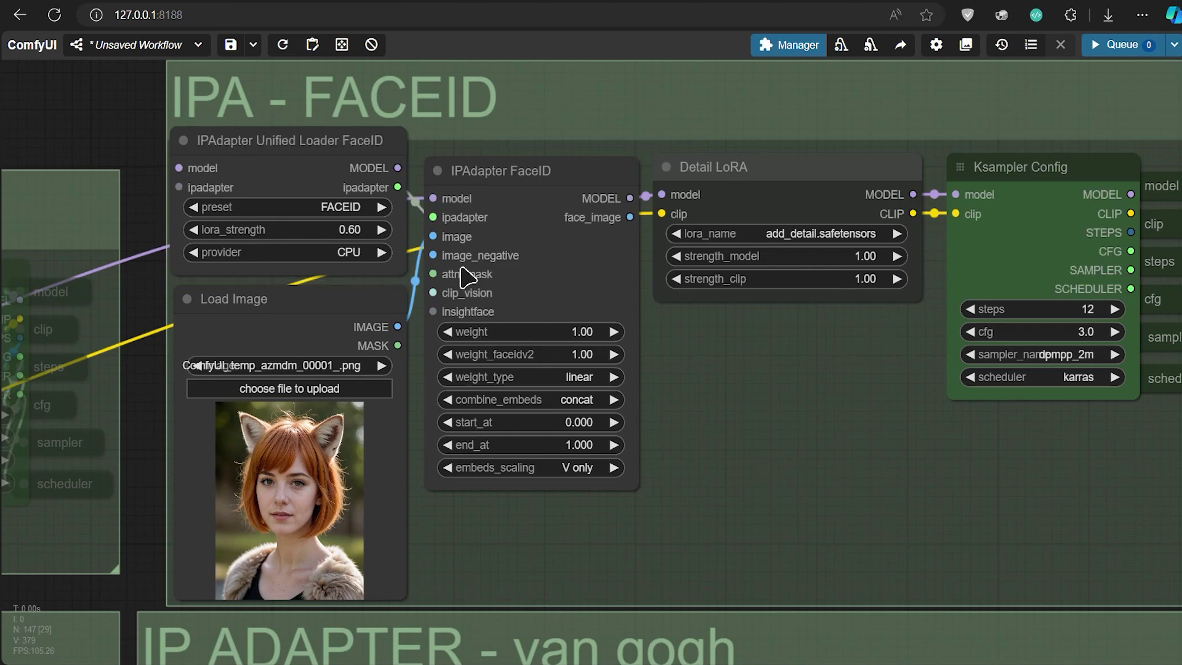
scroll(363, 242, down, 1)
click(256, 147)
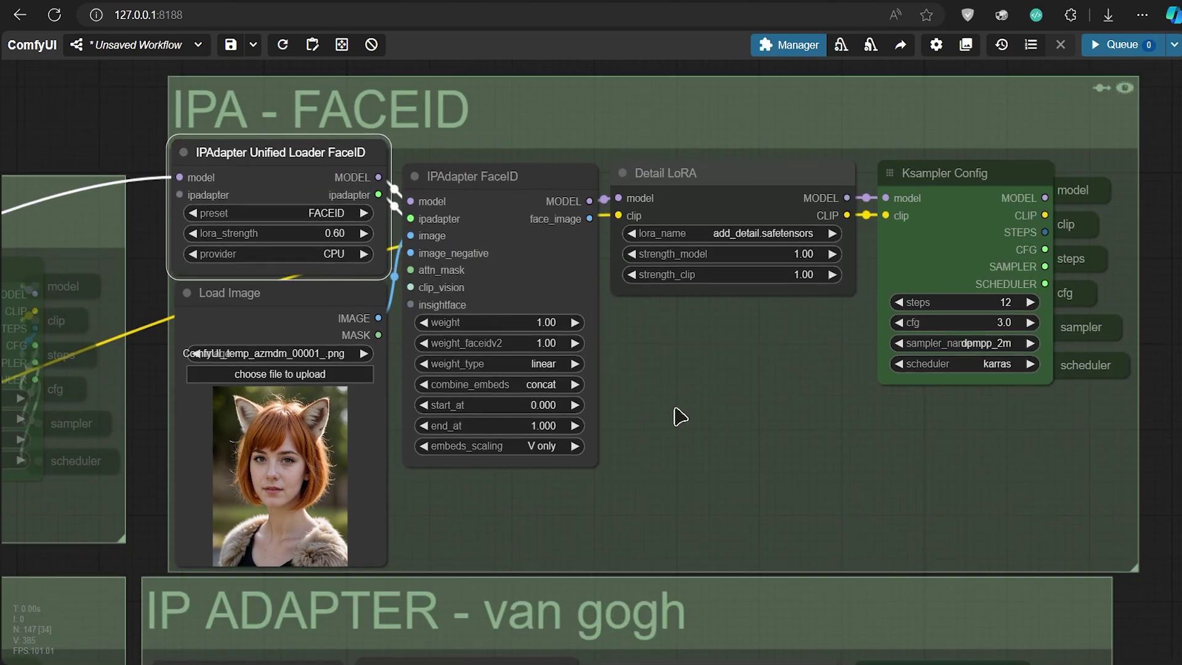
click(677, 406)
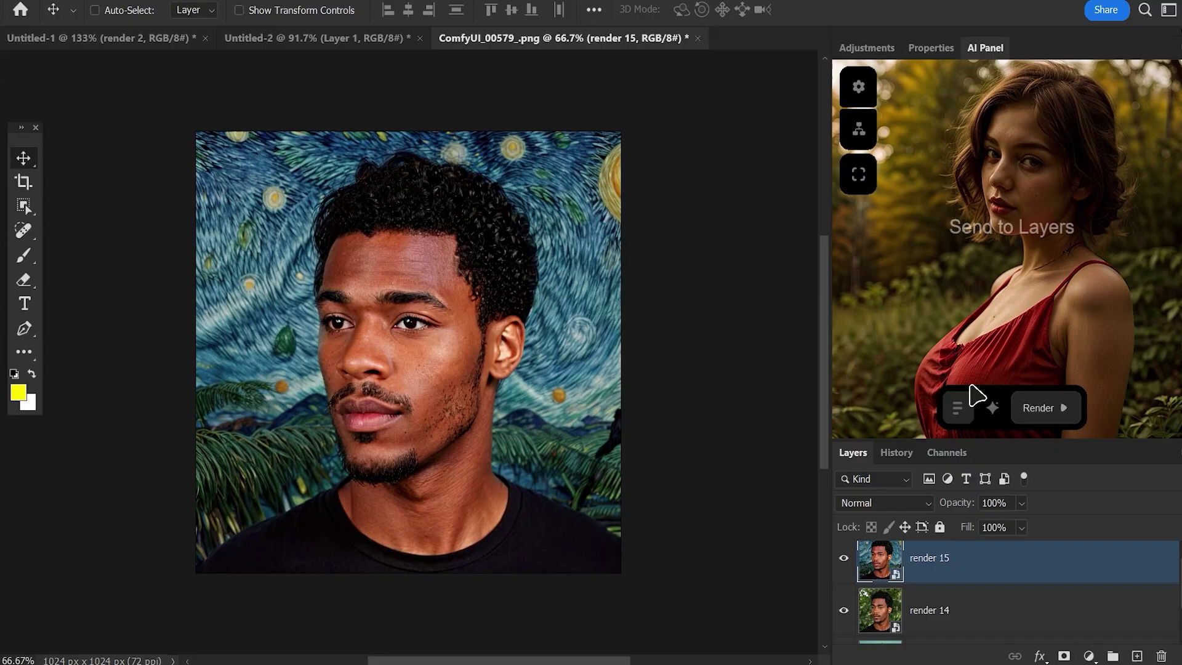
- In Photoshop, select the IPA - FACEID preset for rendering in the AI Panel
click(964, 401)
click(995, 339)
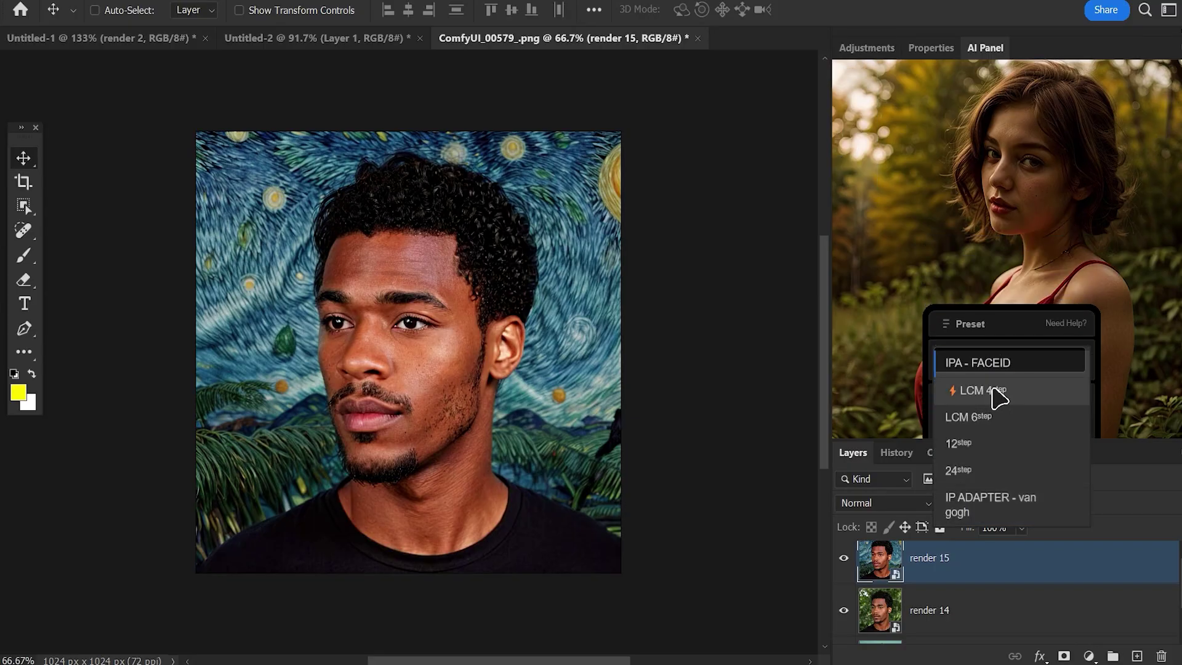
click(984, 364)
click(957, 407)
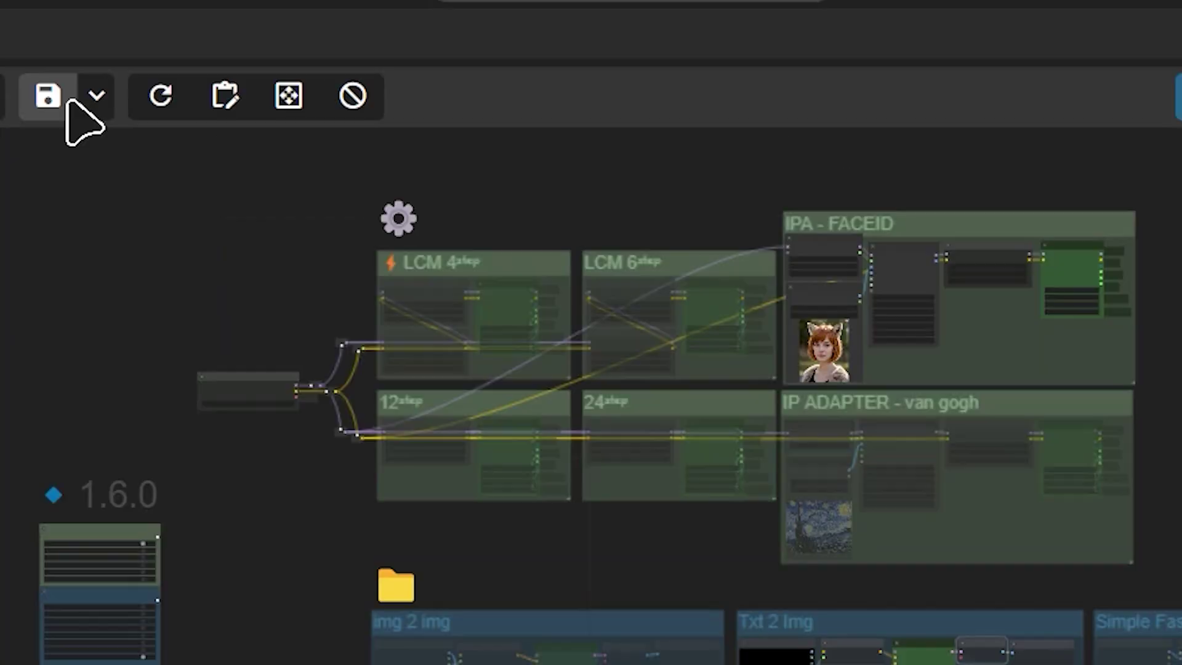
- In ComfyUI, export the extended workflow under the name workflow (72)
click(252, 47)
click(104, 255)
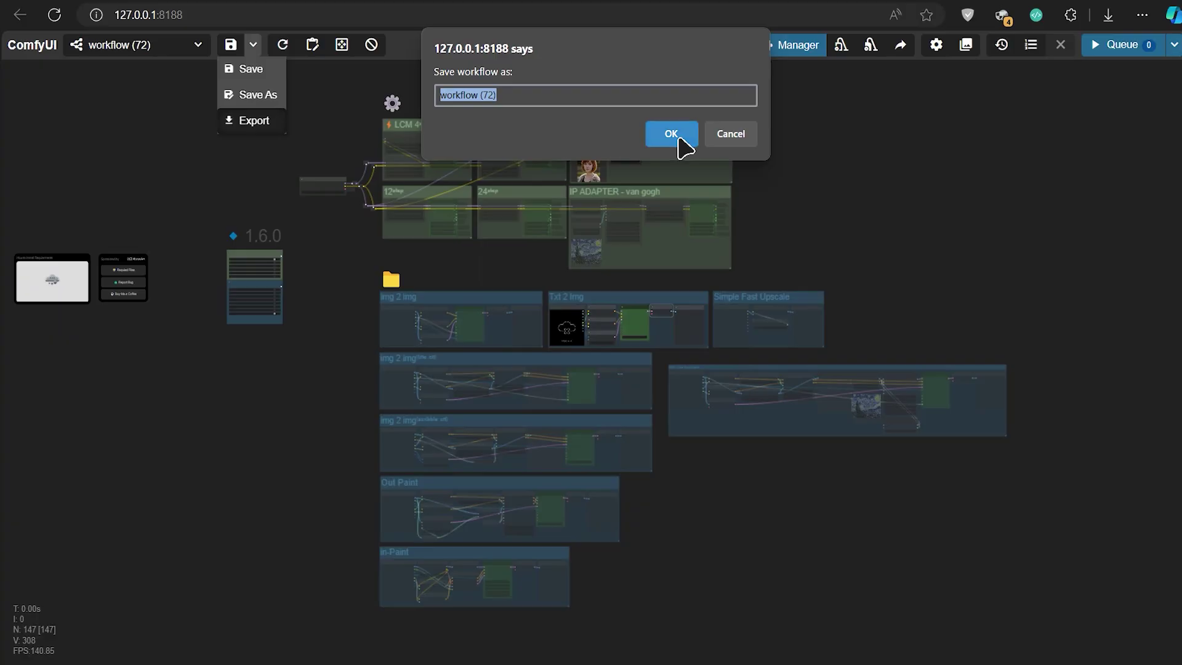
click(990, 281)
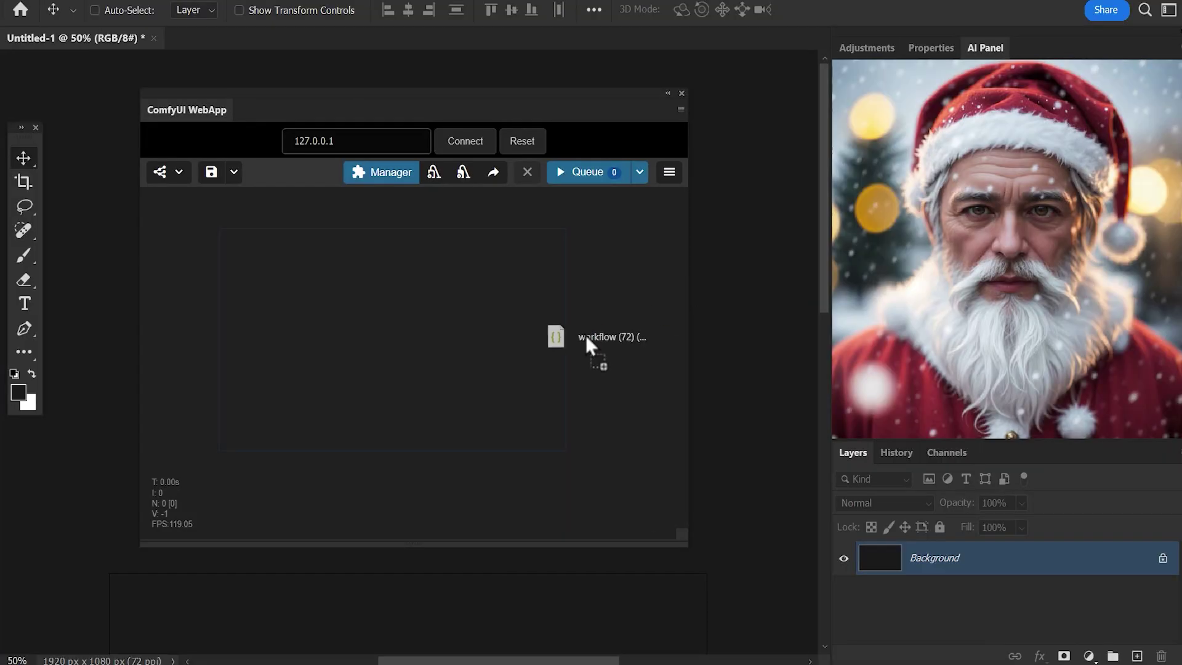
- In Photoshop, collapse the floating ComfyUI WebApp panel to an icon docked beside the AI Panel and open it from there
drag(589, 343, 471, 283)
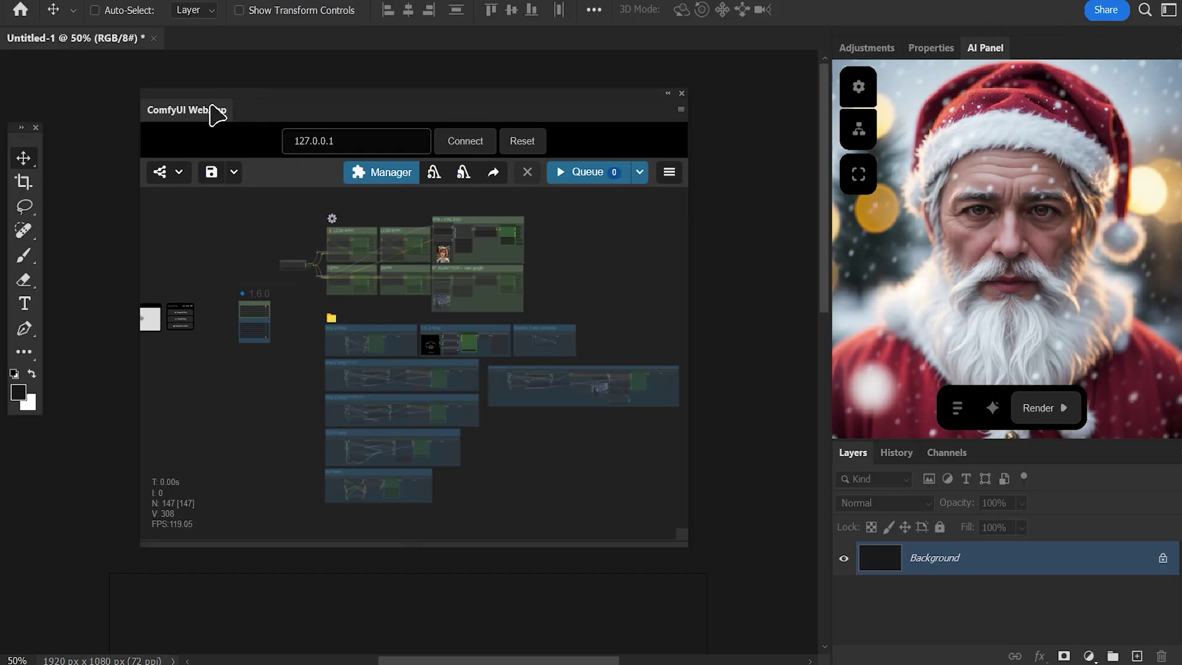
drag(207, 115, 185, 98)
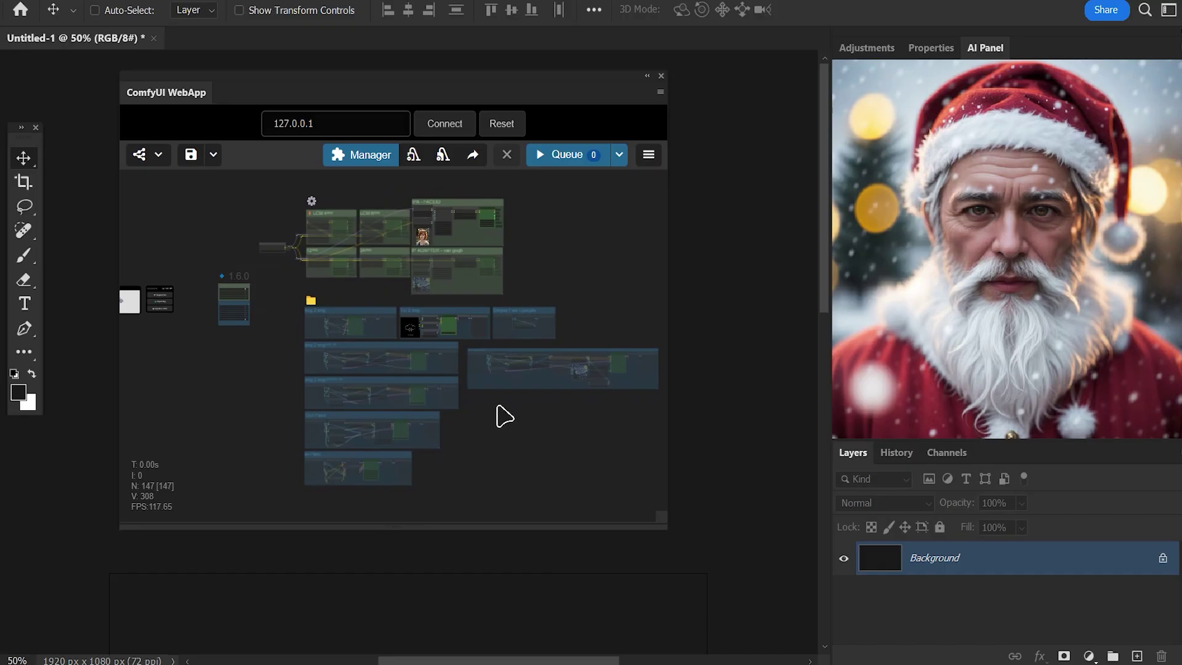
scroll(501, 416, up, 11)
scroll(496, 380, down, 11)
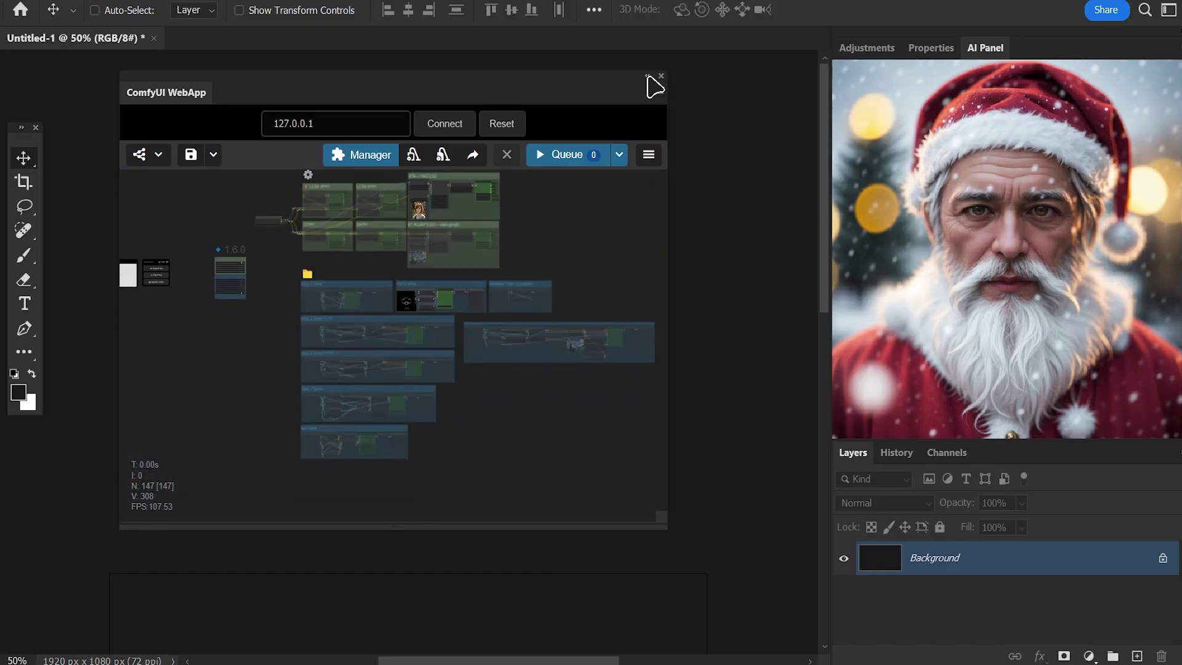
click(648, 76)
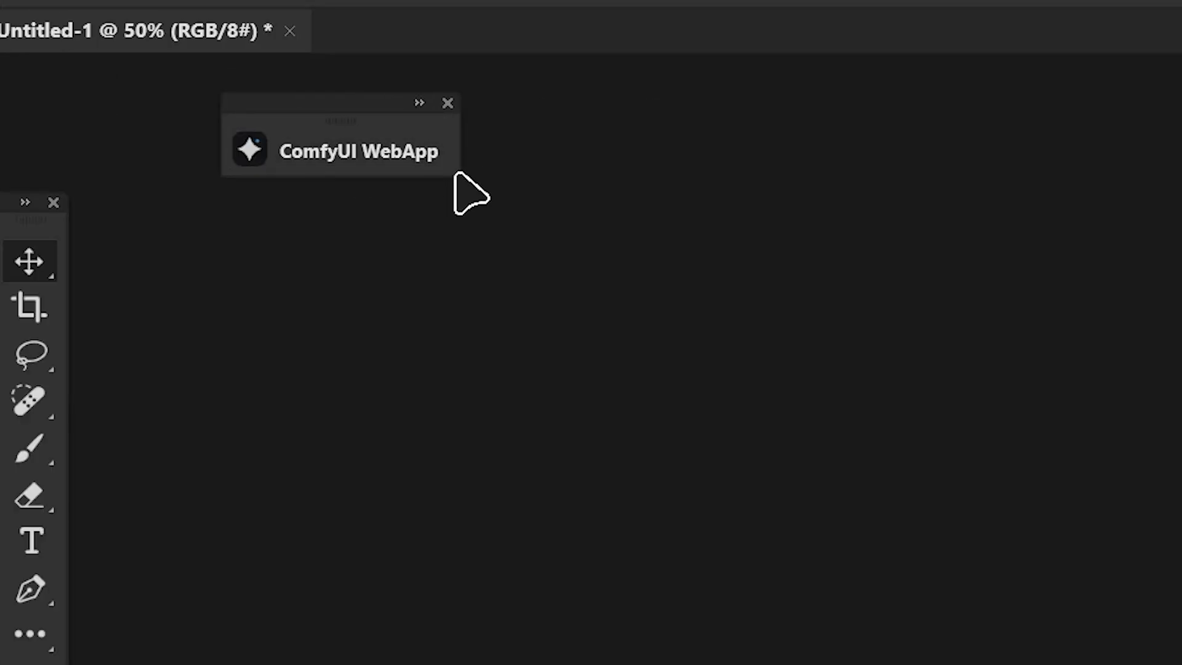
drag(455, 174, 709, 57)
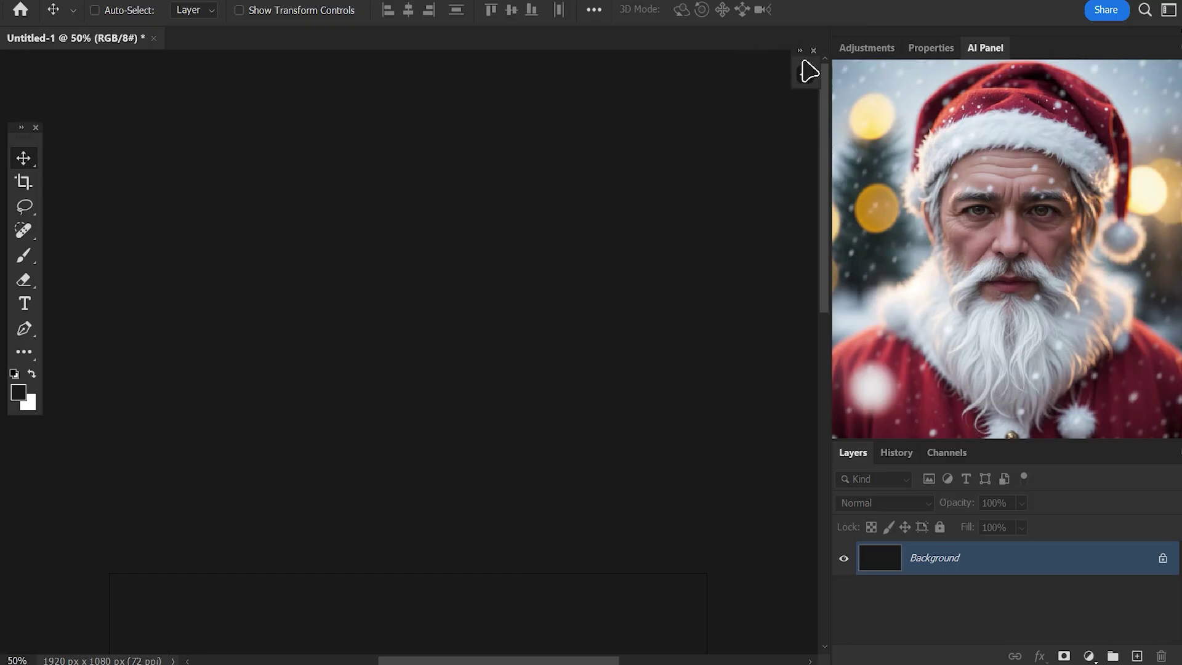
click(815, 76)
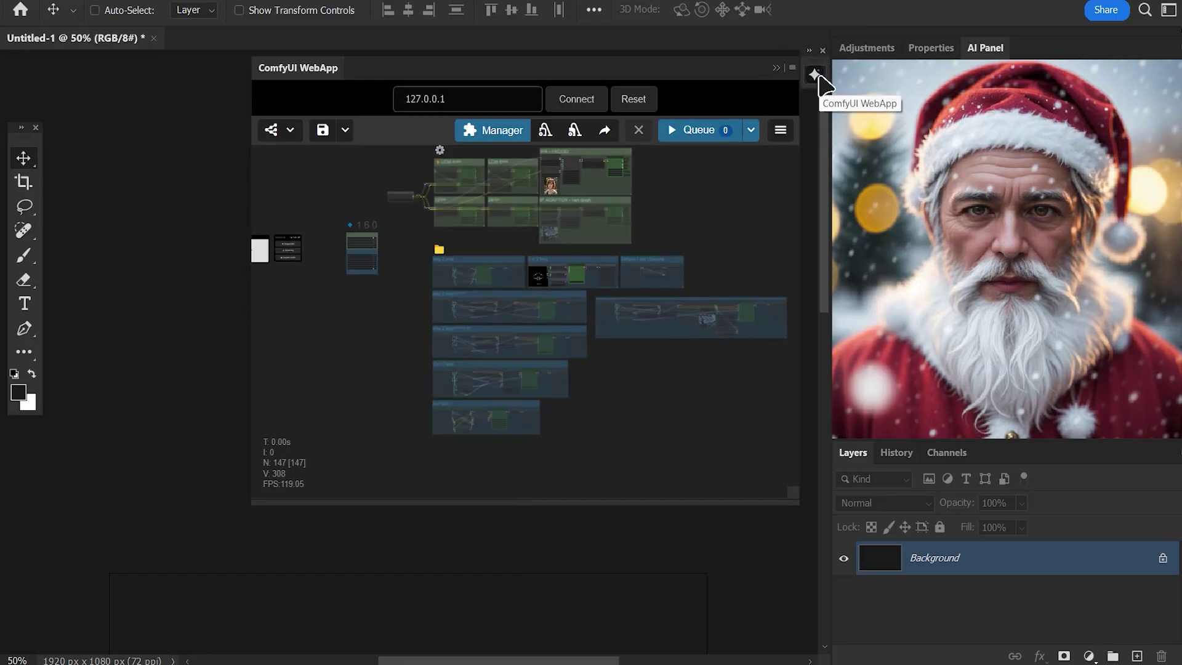